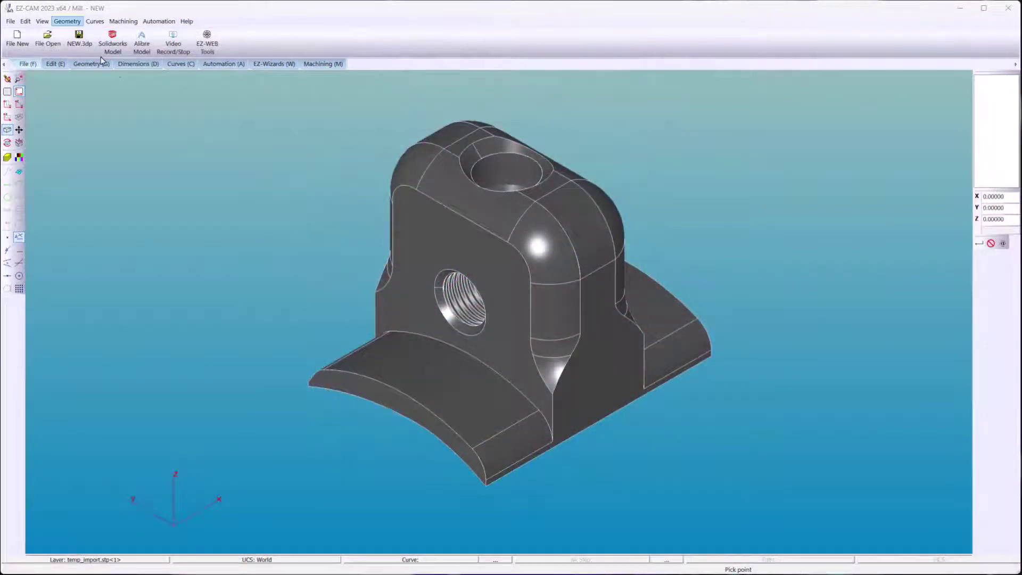
Define a three-point coordinate system with its origin on the bracket's front corner
{"action": "left_click", "coordinate": [42, 21]}
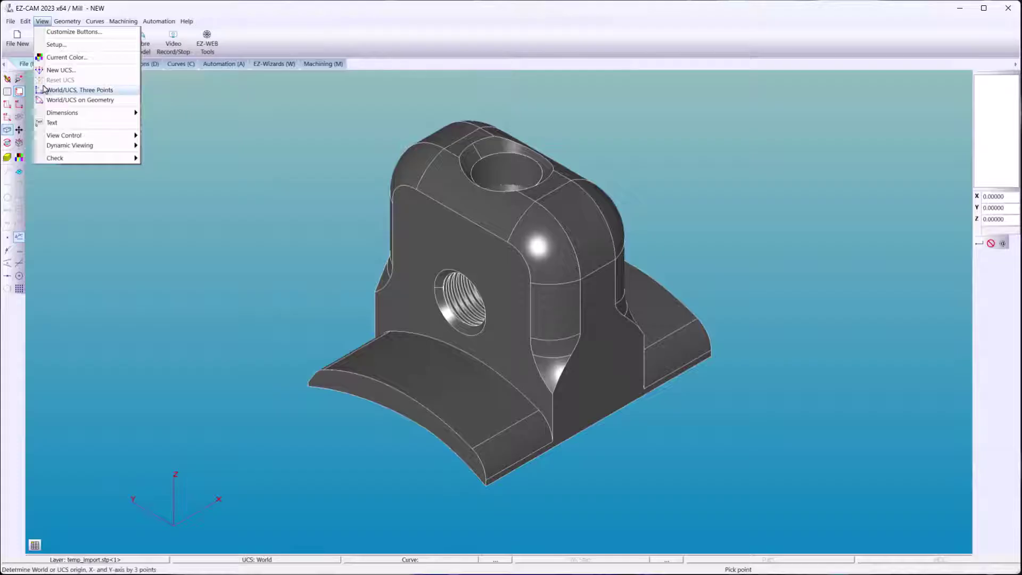
{"action": "left_click", "coordinate": [45, 90]}
{"action": "left_click", "coordinate": [488, 435]}
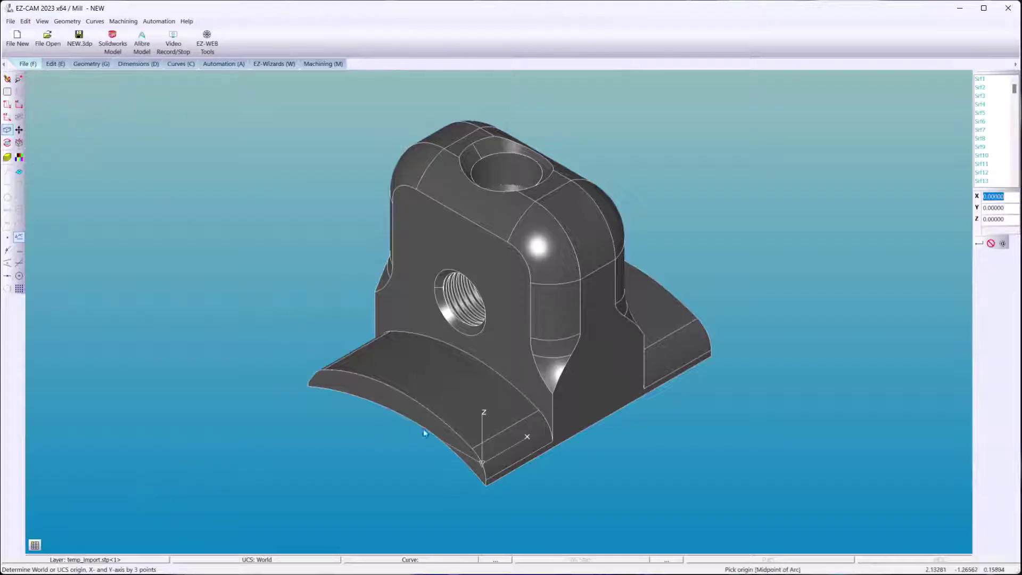
{"action": "left_click", "coordinate": [486, 483]}
{"action": "left_click", "coordinate": [331, 410]}
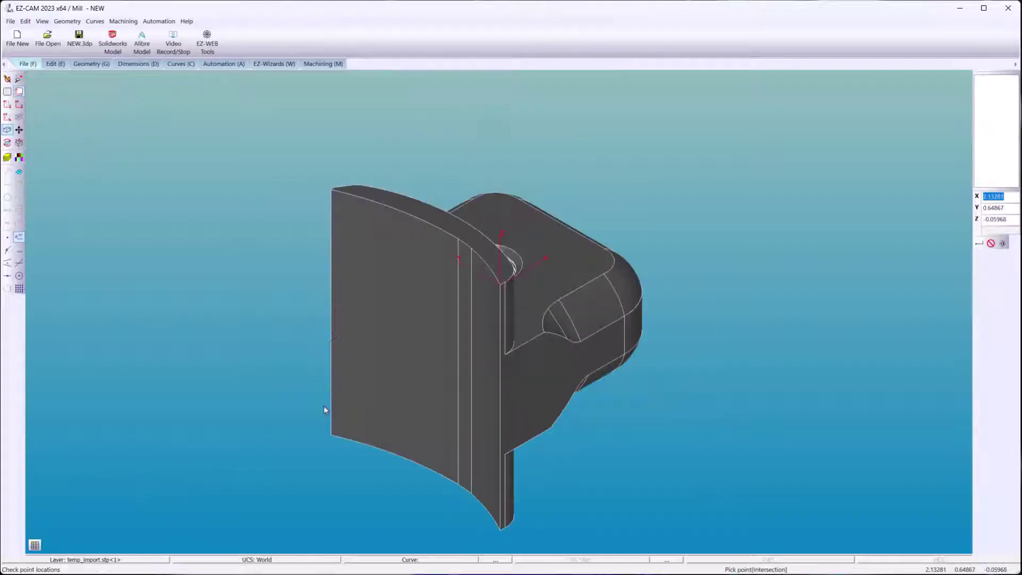
{"action": "left_click_drag", "start_coordinate": [491, 418], "coordinate": [402, 447]}
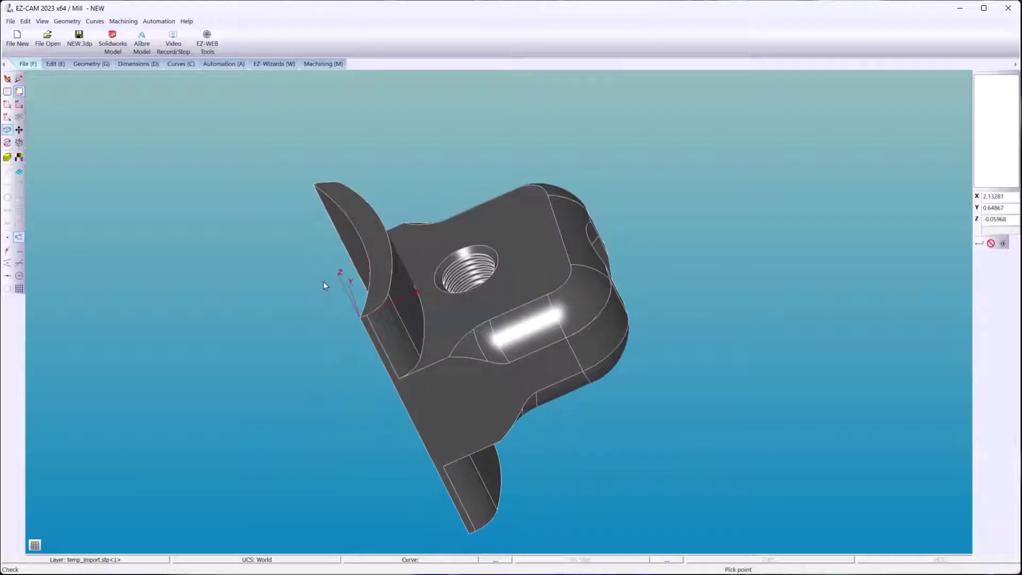
Create contour step Contour1 with a calculated Z surface and the Z-Helical toolpath type
{"action": "left_click", "coordinate": [223, 64]}
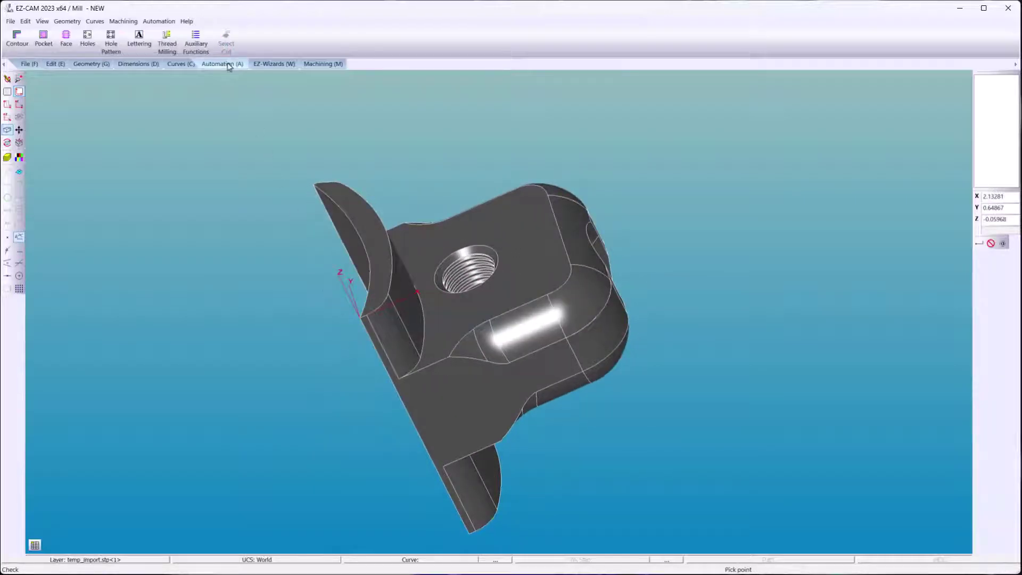
{"action": "left_click", "coordinate": [18, 38]}
{"action": "key", "text": "Return"}
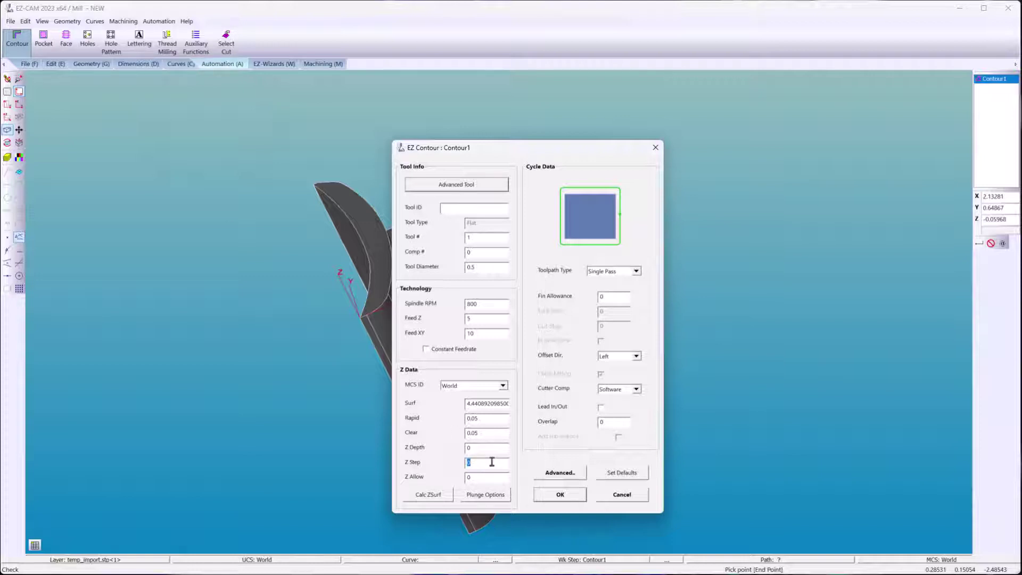
{"action": "left_click", "coordinate": [432, 495]}
{"action": "left_click", "coordinate": [636, 271]}
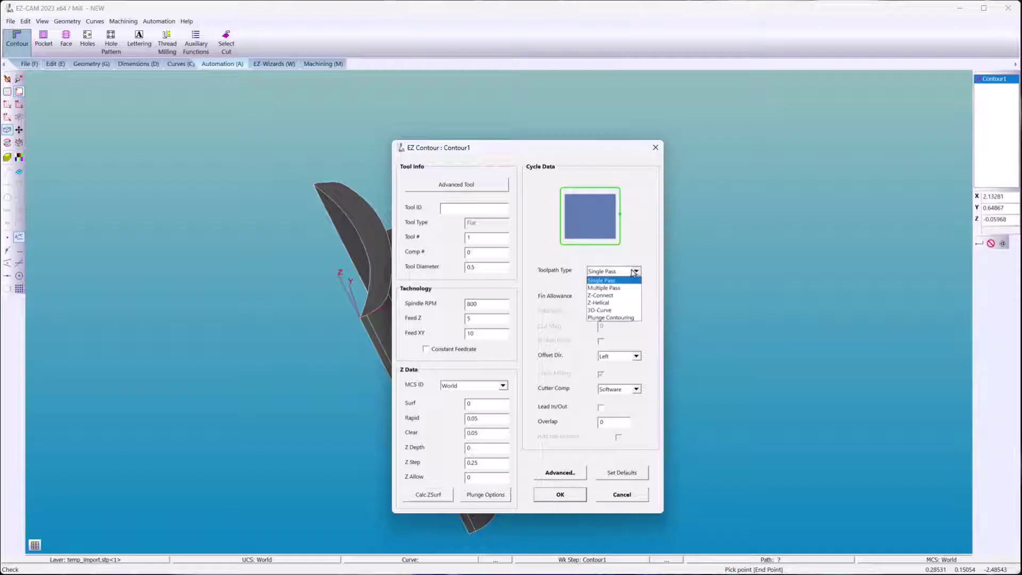
{"action": "left_click", "coordinate": [618, 306]}
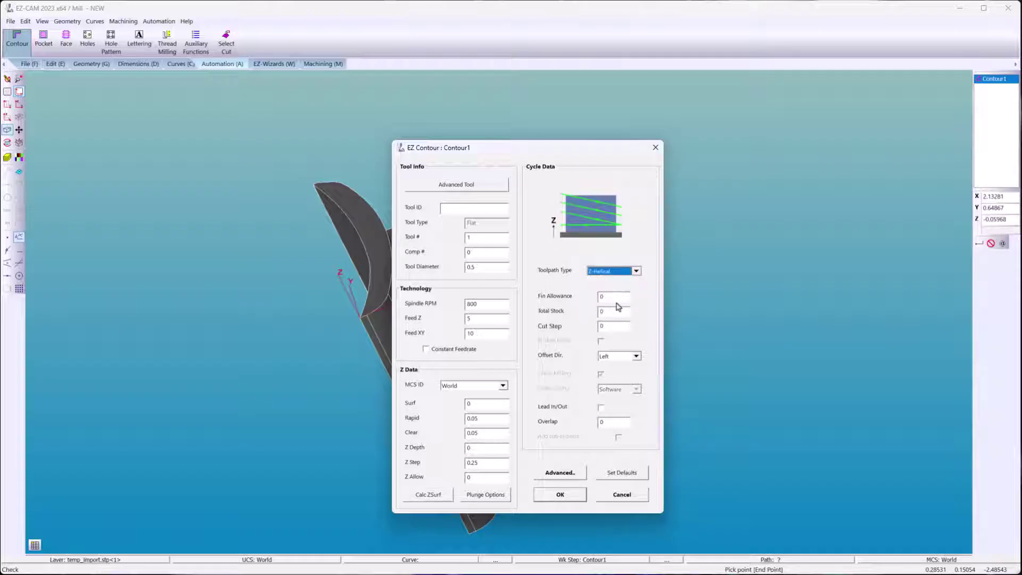
{"action": "left_click", "coordinate": [559, 495]}
Window-select the whole part for Contour1, then verify and preview the toolpath in 3D
{"action": "left_click_drag", "start_coordinate": [243, 136], "coordinate": [637, 546]}
{"action": "key", "text": "Return"}
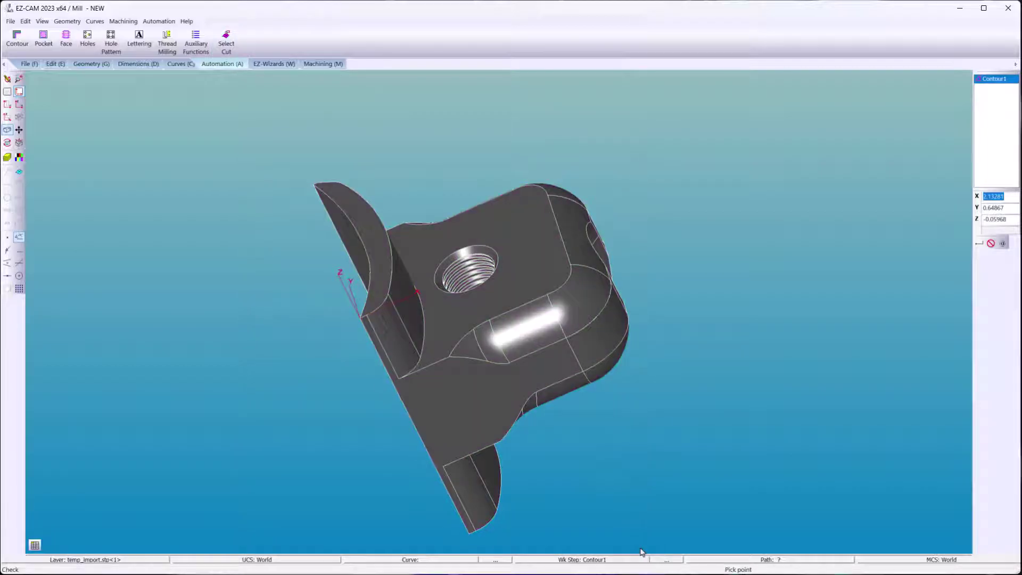
{"action": "left_click", "coordinate": [323, 64]}
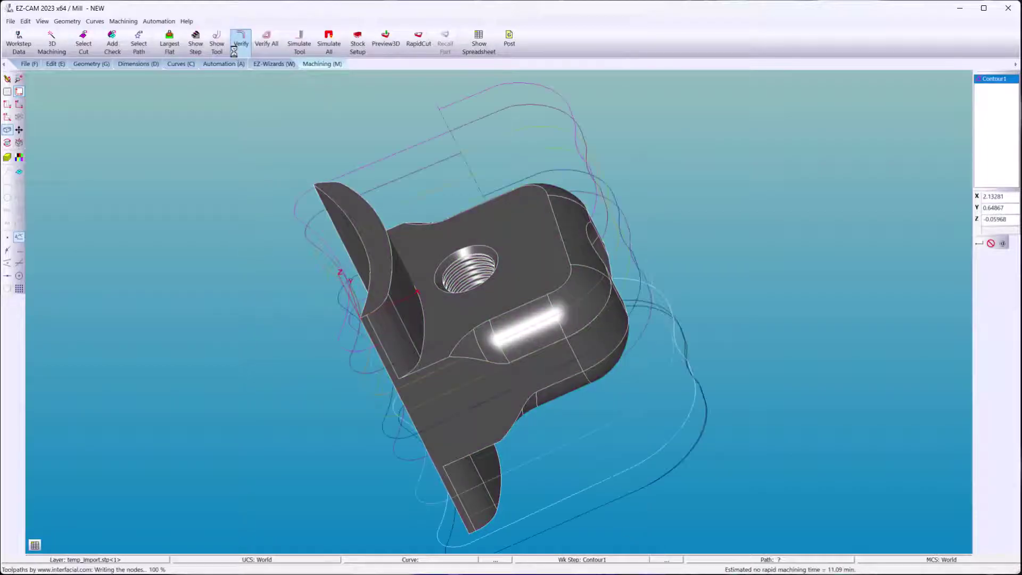
{"action": "left_click", "coordinate": [256, 50]}
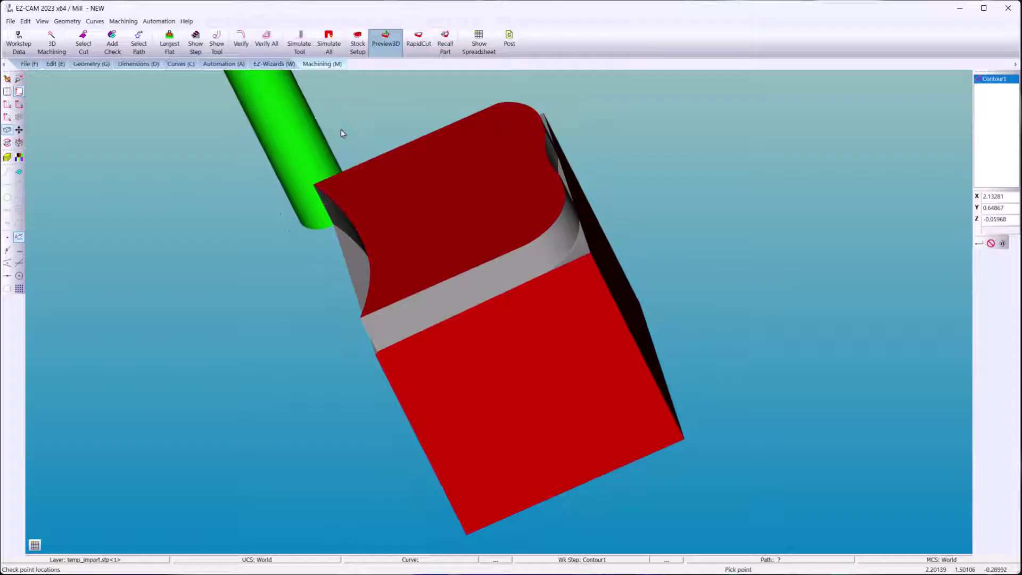
{"action": "left_click", "coordinate": [9, 79]}
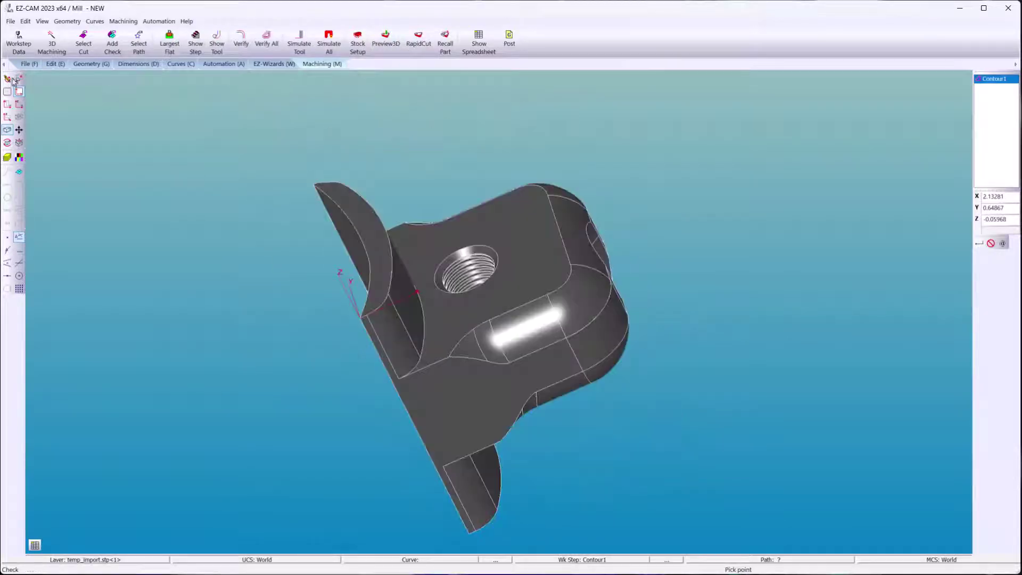
Create pocket step Pocket1 with default EZ Pocket settings on the bracket's top face
{"action": "left_click", "coordinate": [211, 69]}
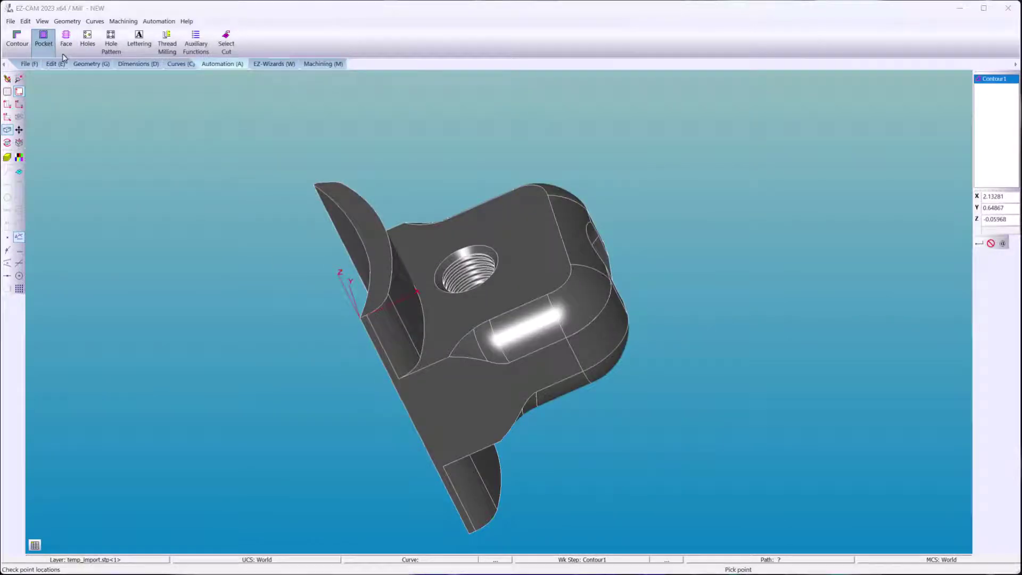
{"action": "left_click", "coordinate": [44, 42]}
{"action": "left_click", "coordinate": [188, 132]}
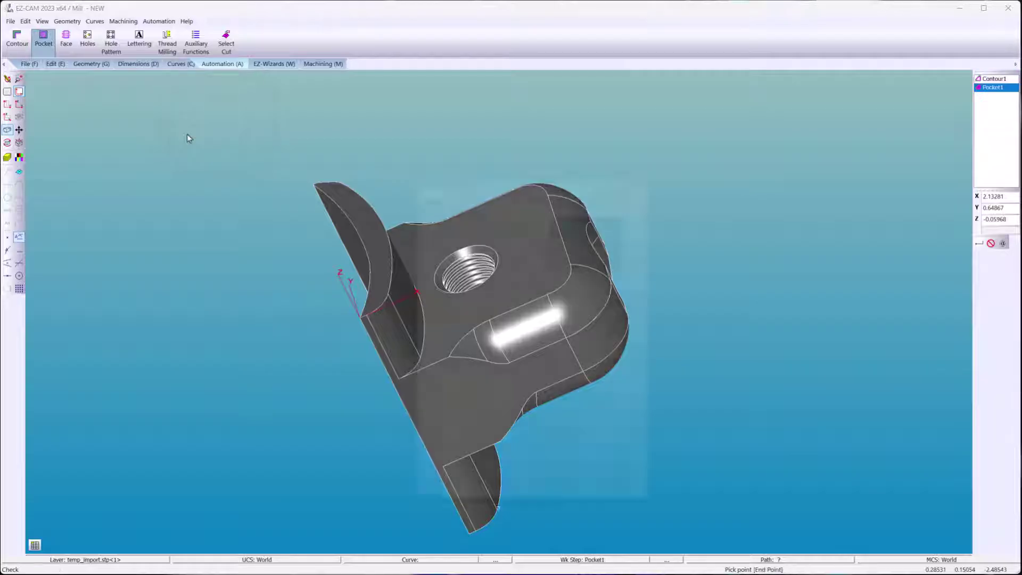
{"action": "double_click", "coordinate": [499, 467]}
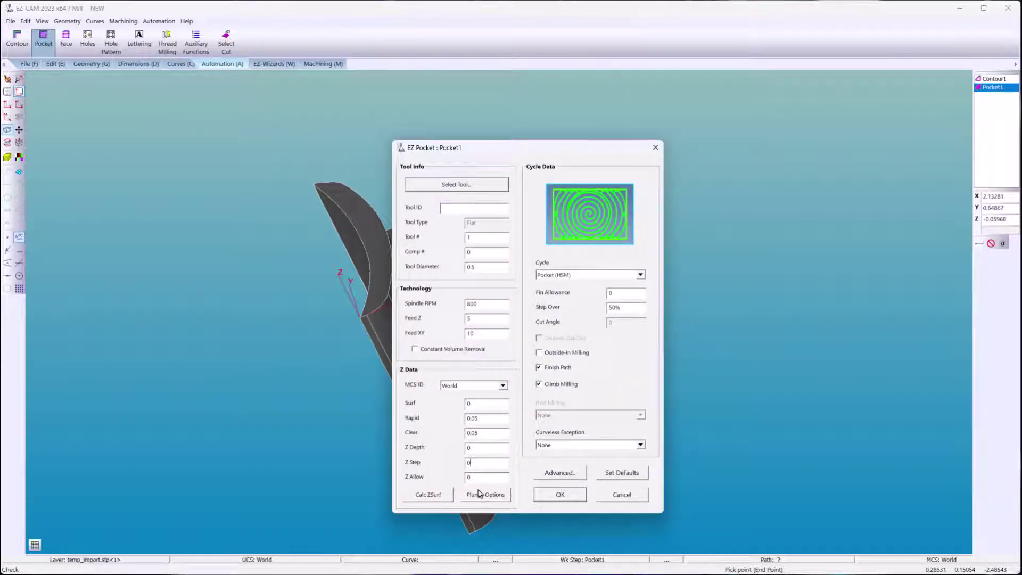
{"action": "double_click", "coordinate": [495, 241]}
{"action": "left_click", "coordinate": [560, 494]}
{"action": "left_click", "coordinate": [524, 290]}
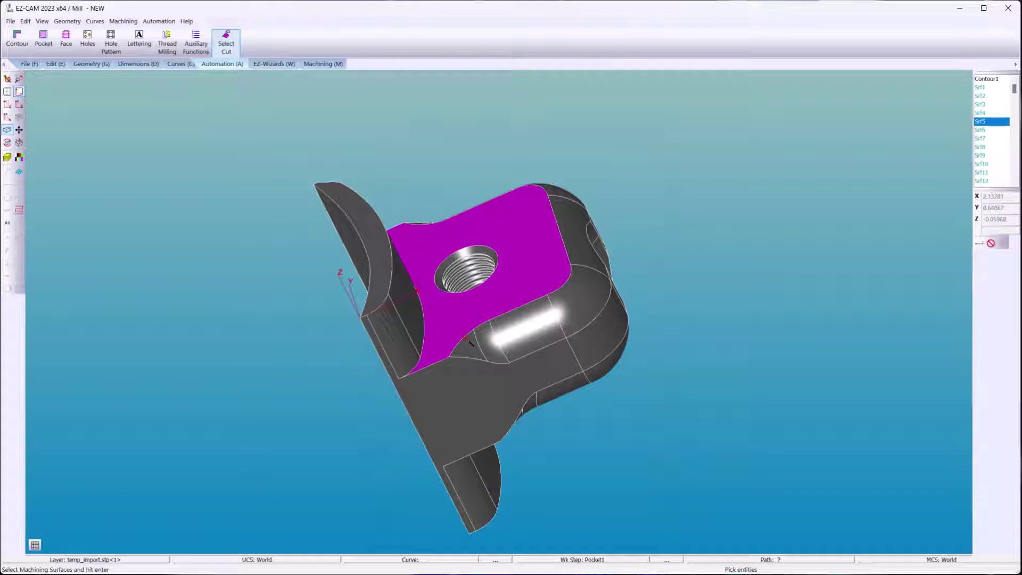
{"action": "key", "text": "Return"}
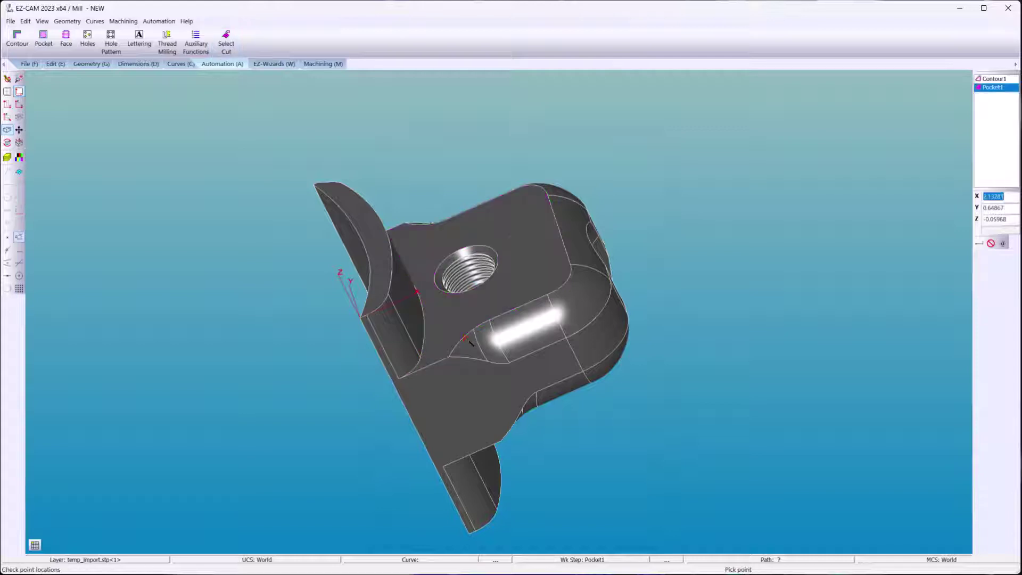
Verify the Pocket1 toolpath and inspect the machined stock in a rotated 3D preview
{"action": "left_click", "coordinate": [322, 64]}
{"action": "left_click", "coordinate": [246, 40]}
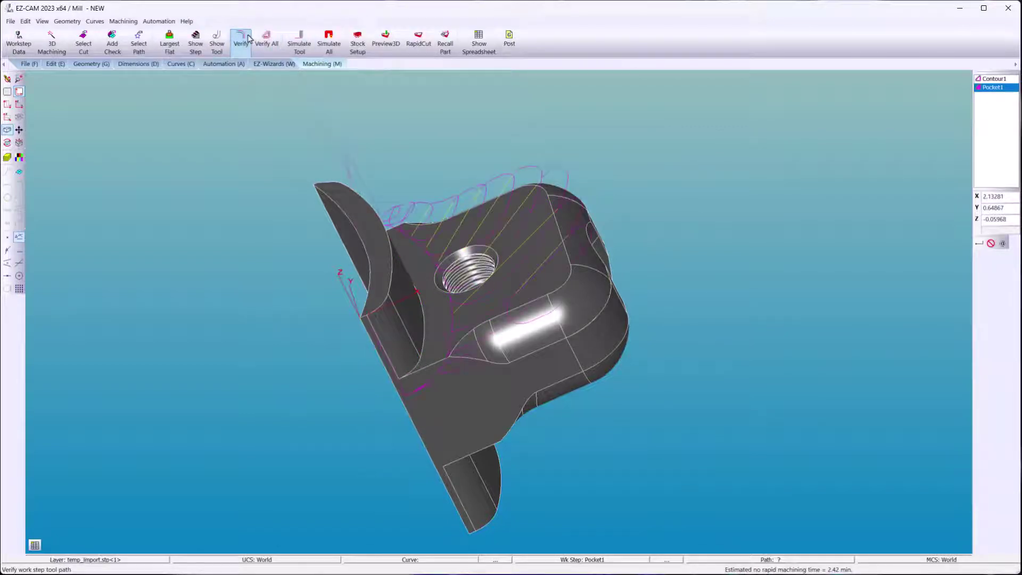
{"action": "left_click", "coordinate": [385, 39]}
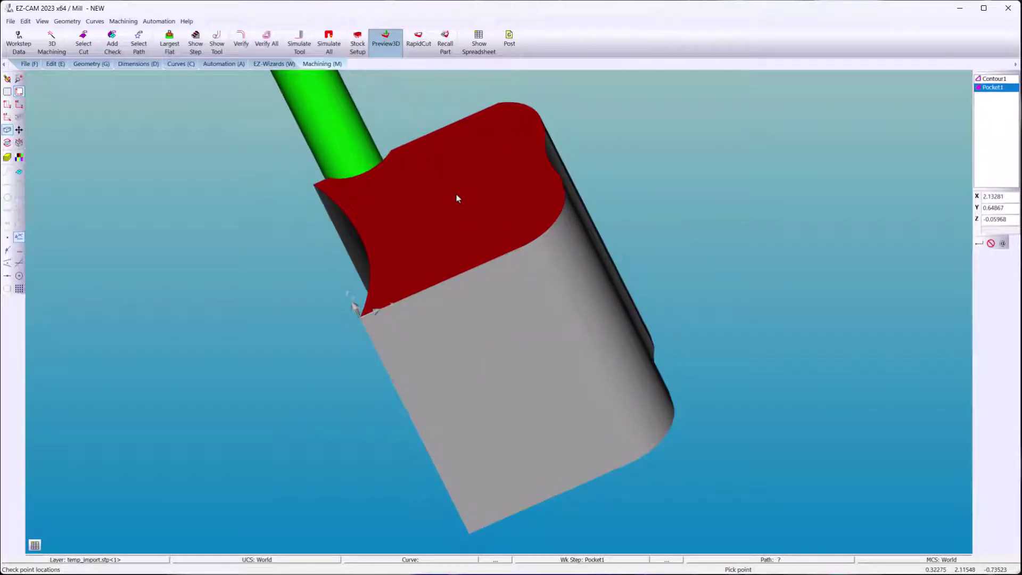
{"action": "middle_click_drag", "start_coordinate": [566, 294], "coordinate": [628, 270]}
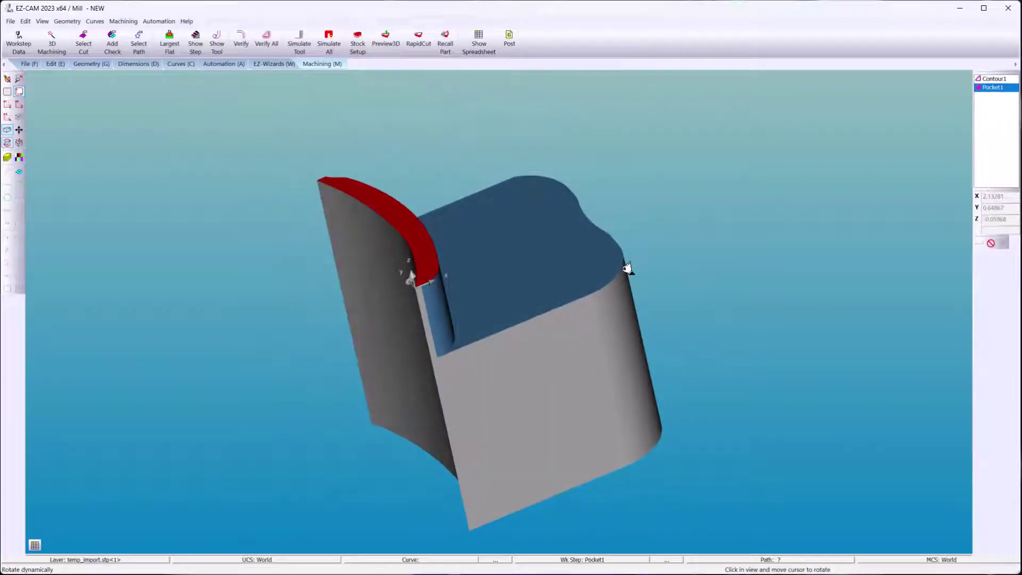
Start 3D wizard step Step3 as Pocketing with path offset Less Then Diam
{"action": "left_click", "coordinate": [7, 78]}
{"action": "left_click", "coordinate": [261, 65]}
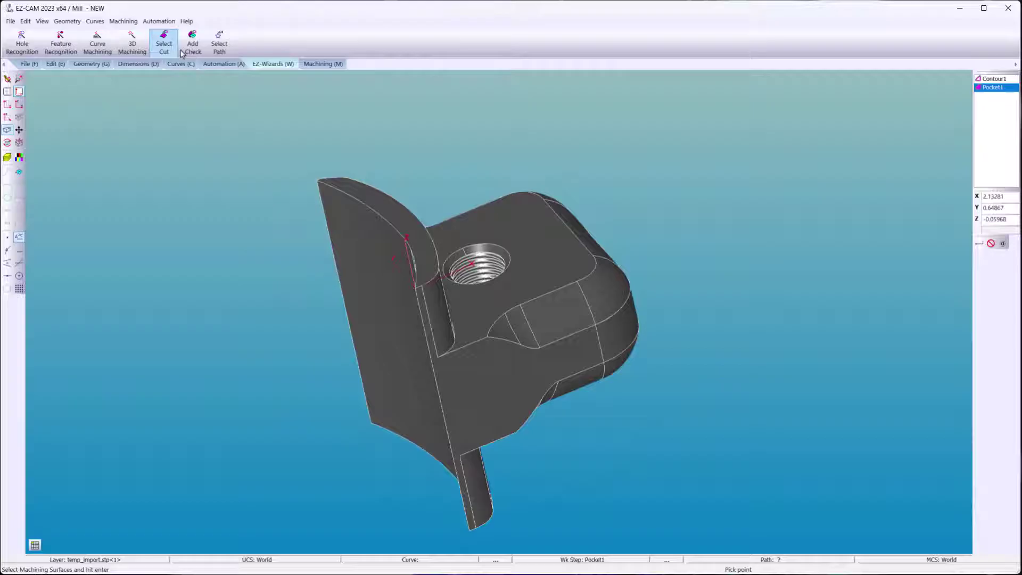
{"action": "left_click", "coordinate": [132, 43]}
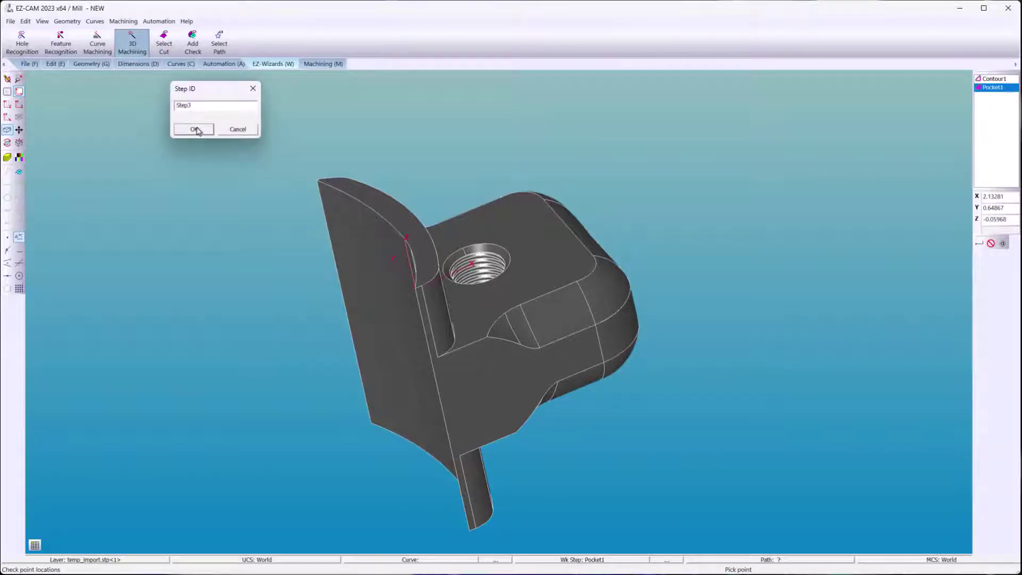
{"action": "left_click", "coordinate": [195, 129]}
{"action": "left_click", "coordinate": [488, 182]}
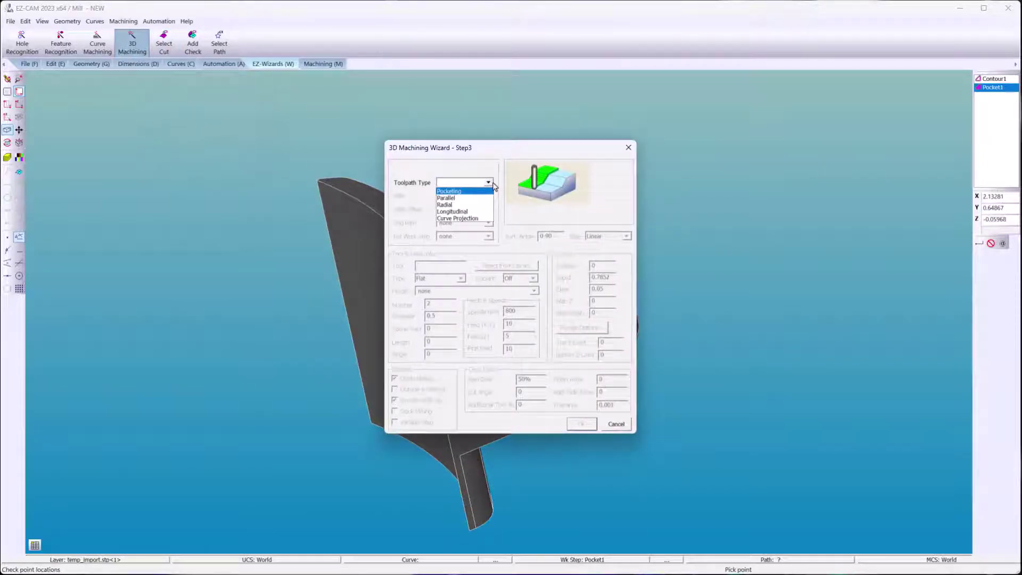
{"action": "left_click", "coordinate": [488, 192]}
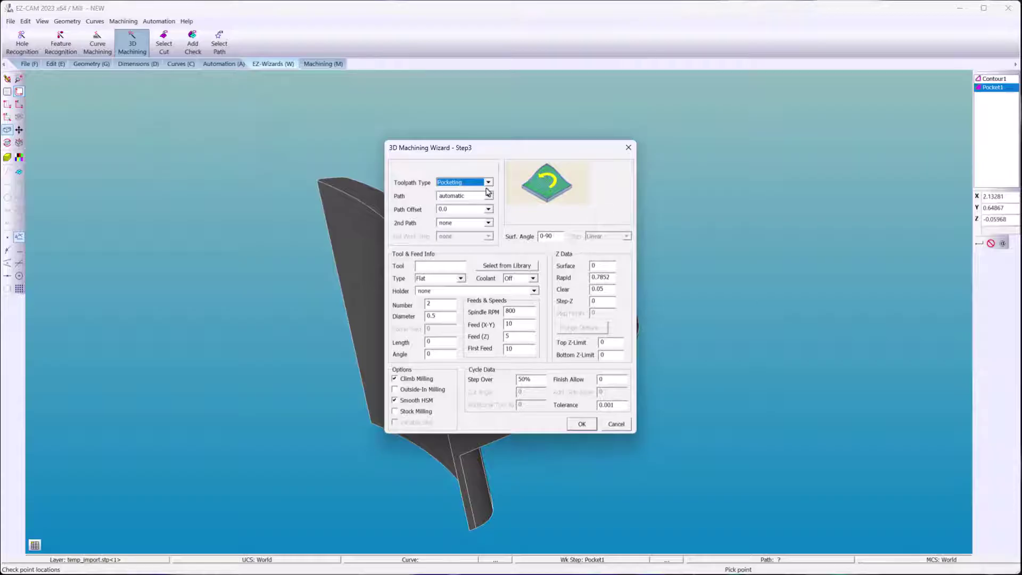
{"action": "left_click", "coordinate": [489, 210]}
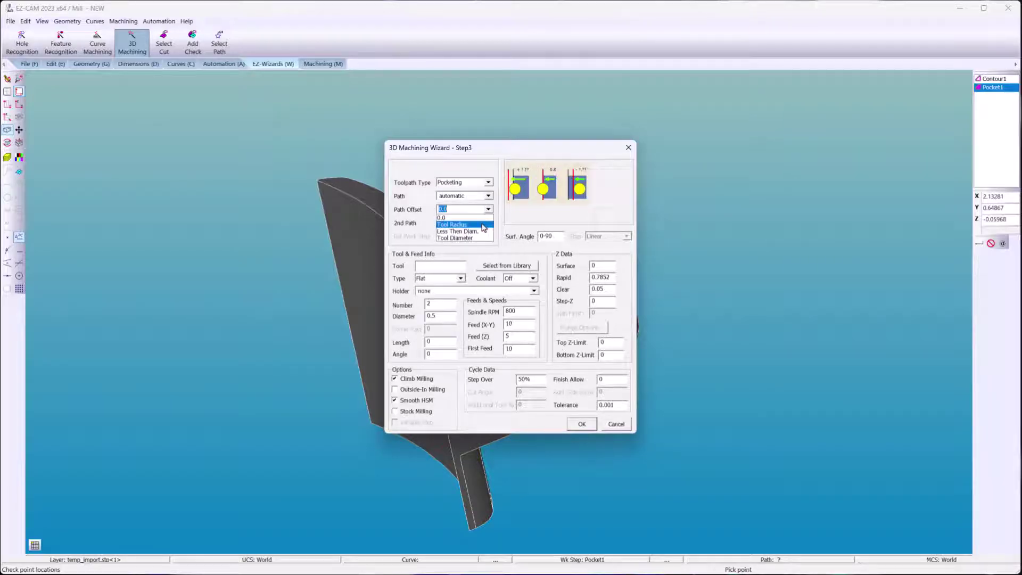
{"action": "left_click", "coordinate": [459, 231]}
Give Step3 a 0.125 Ball tool, Smooth HSM off and 0.0001 tolerance, and accept
{"action": "left_click", "coordinate": [460, 279]}
{"action": "left_click", "coordinate": [445, 291]}
{"action": "left_click", "coordinate": [448, 304]}
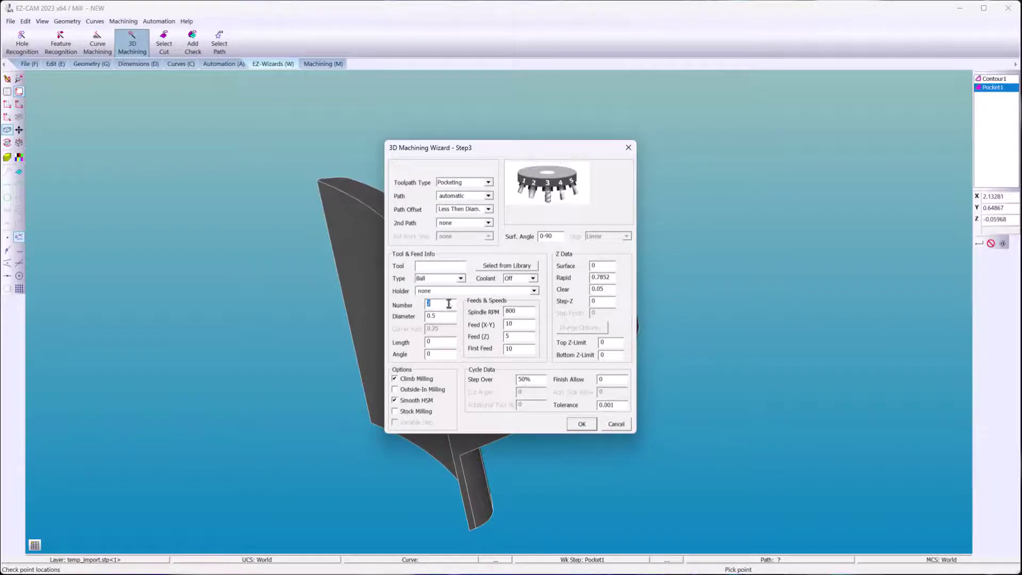
{"action": "left_click", "coordinate": [437, 318]}
{"action": "type", "text": ".12"}
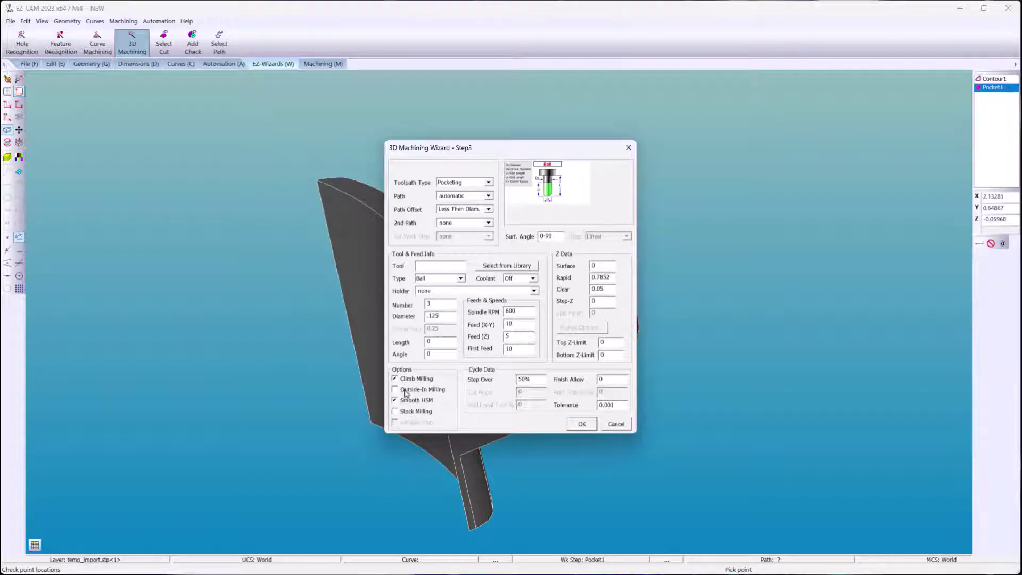
{"action": "left_click", "coordinate": [405, 400]}
{"action": "left_click", "coordinate": [607, 405]}
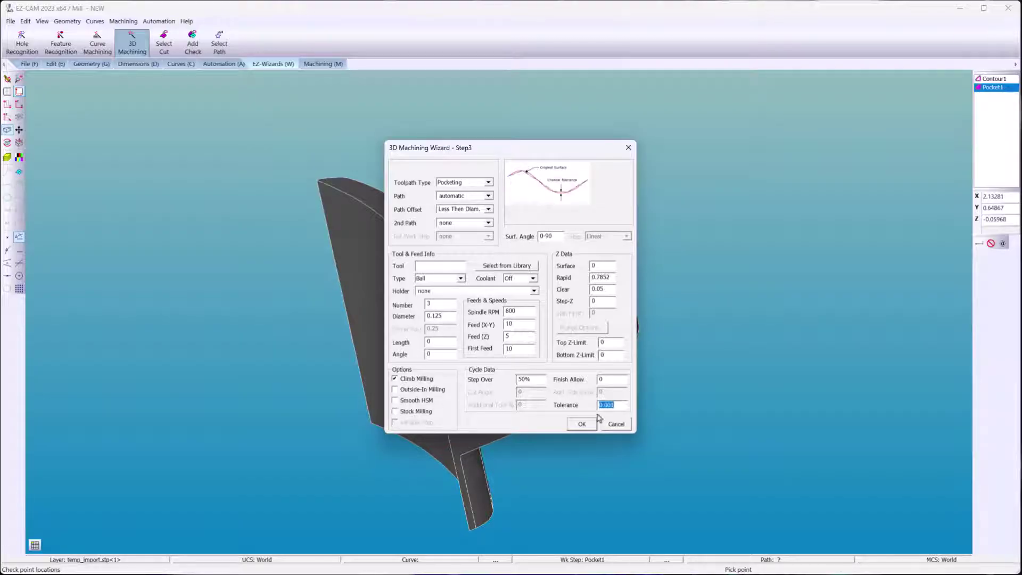
{"action": "type", "text": ".0001"}
{"action": "left_click", "coordinate": [539, 382]}
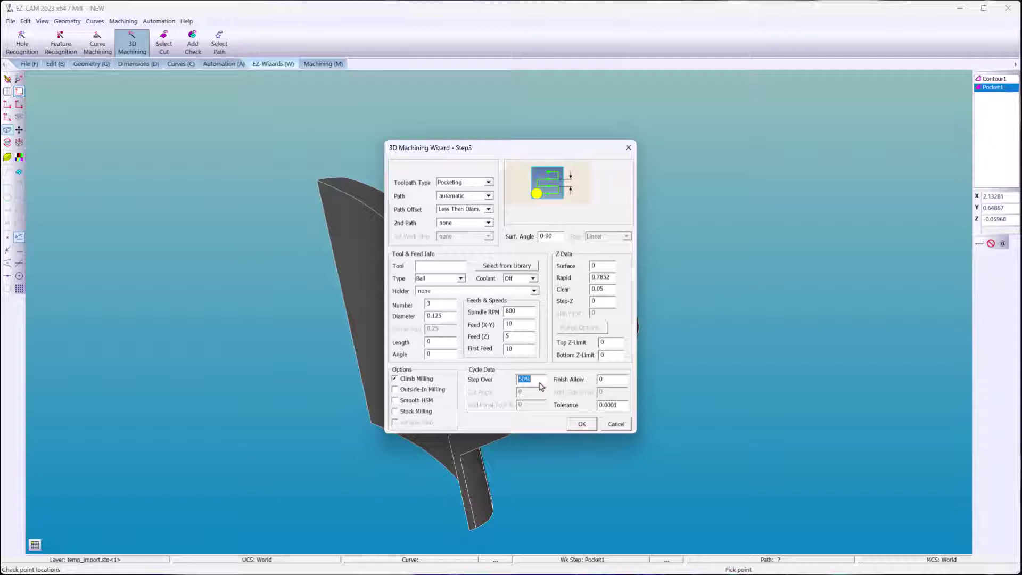
{"action": "left_click", "coordinate": [582, 424]}
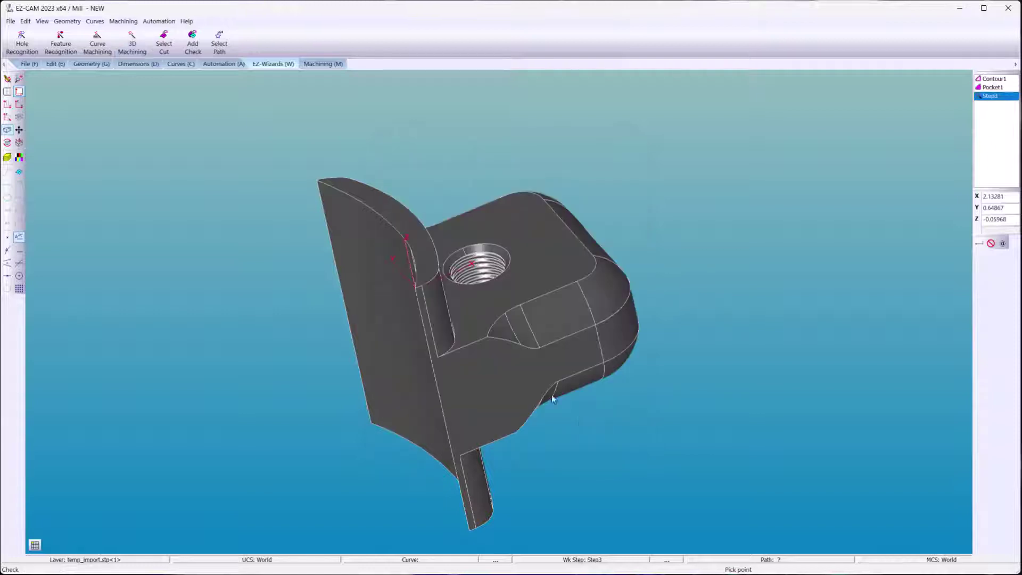
Set Step3's cut surfaces to the fillet band and the whole part as check surfaces
{"action": "left_click", "coordinate": [164, 42]}
{"action": "left_click", "coordinate": [516, 329]}
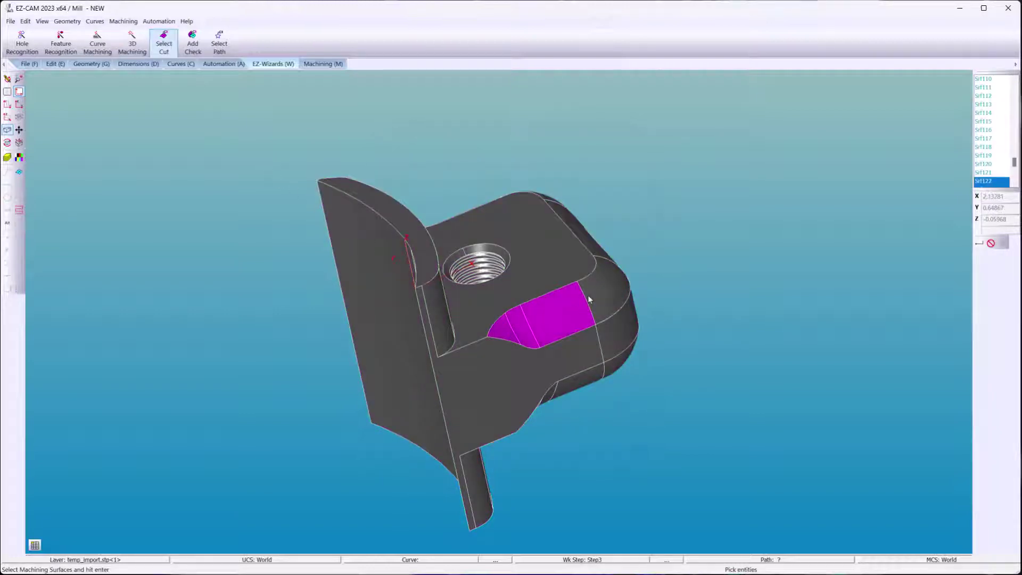
{"action": "middle_click_drag", "start_coordinate": [589, 300], "coordinate": [561, 210]}
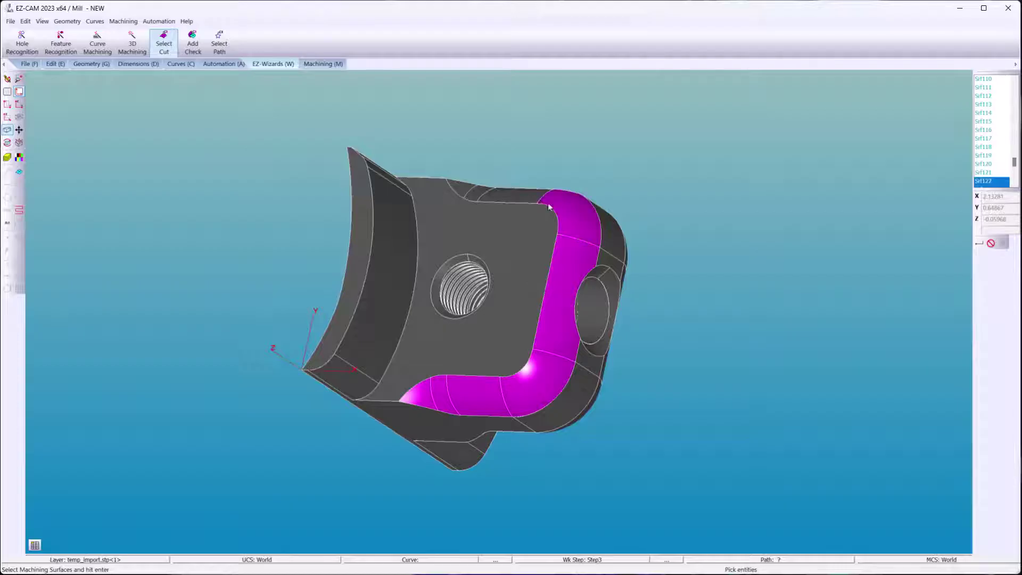
{"action": "left_click", "coordinate": [480, 200]}
{"action": "key", "text": "Return"}
{"action": "left_click", "coordinate": [192, 43]}
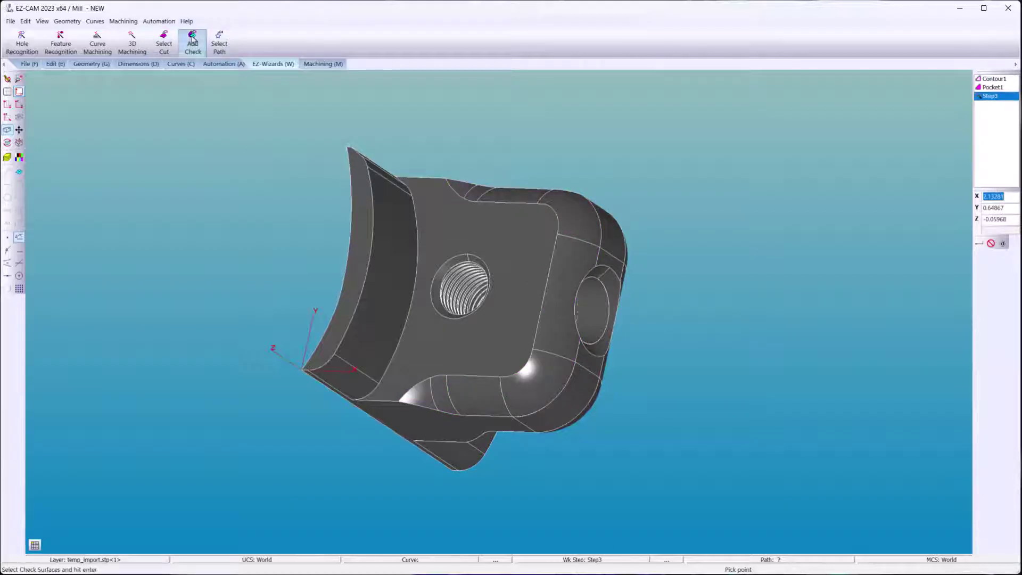
{"action": "left_click_drag", "start_coordinate": [215, 84], "coordinate": [683, 493]}
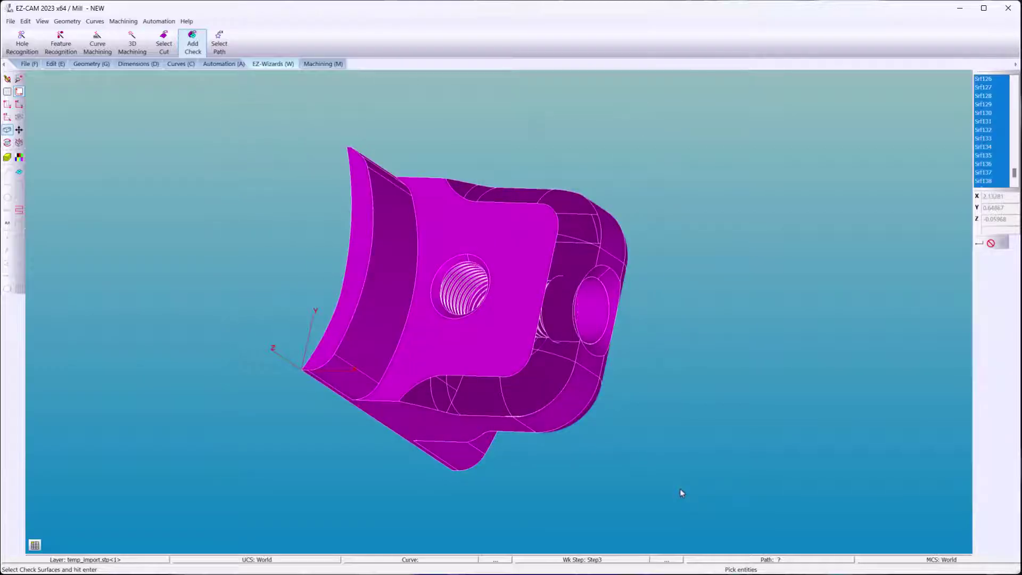
{"action": "key", "text": "Return"}
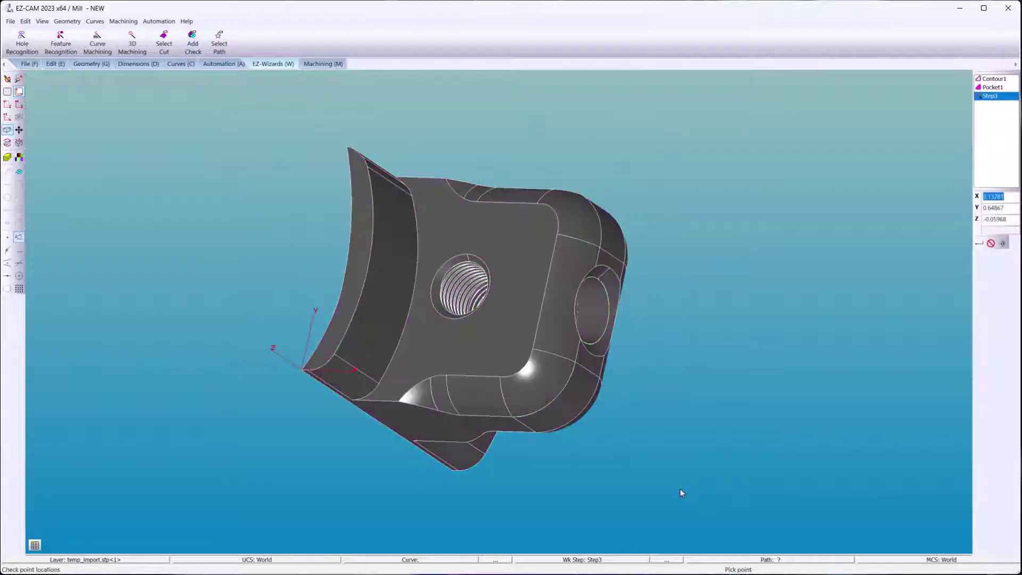
Verify the Step3 toolpath and inspect the cut in a rotated 3D preview
{"action": "left_click", "coordinate": [318, 64]}
{"action": "left_click", "coordinate": [240, 42]}
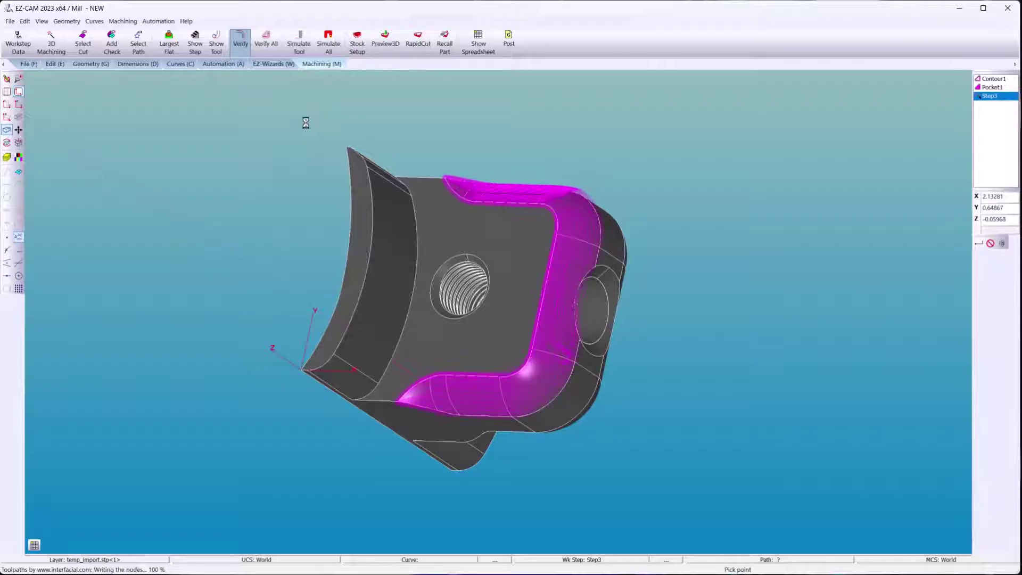
{"action": "left_click", "coordinate": [386, 43]}
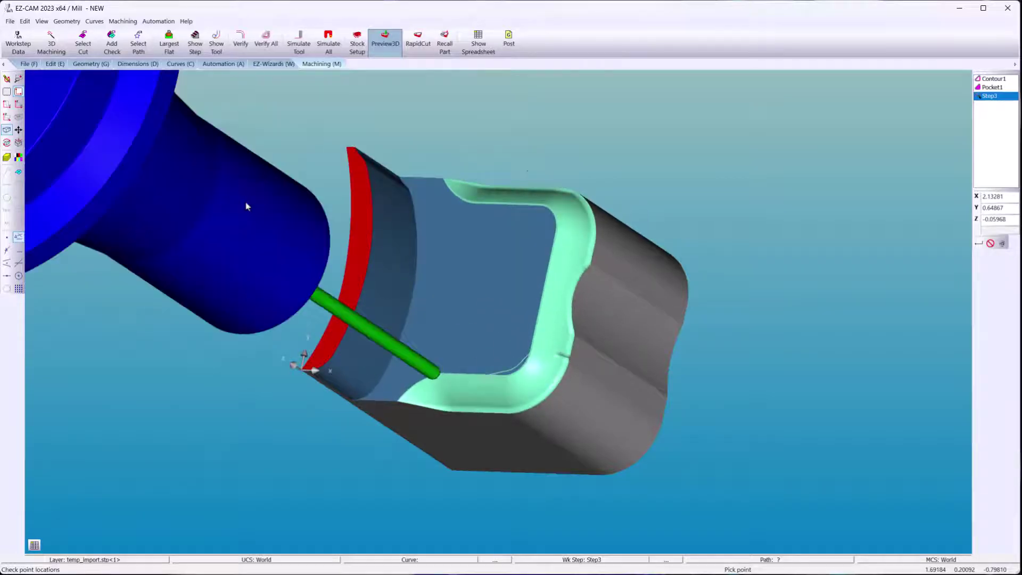
{"action": "middle_click_drag", "start_coordinate": [212, 320], "coordinate": [740, 395]}
{"action": "left_click", "coordinate": [387, 44]}
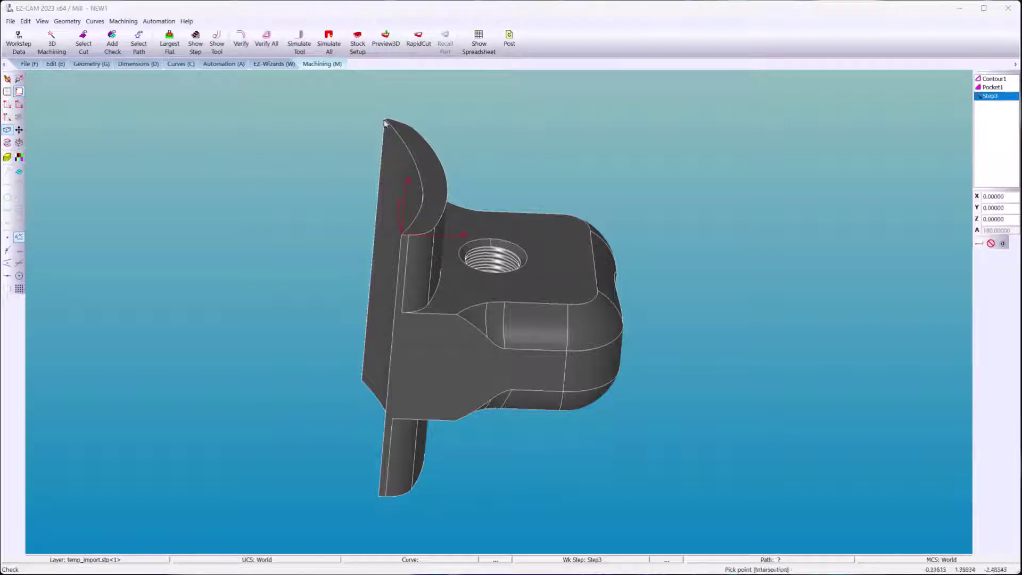
Create the Bottom UCS from the bottom point: Rotate X 180° and Move Z -2.48543
{"action": "left_click", "coordinate": [374, 500]}
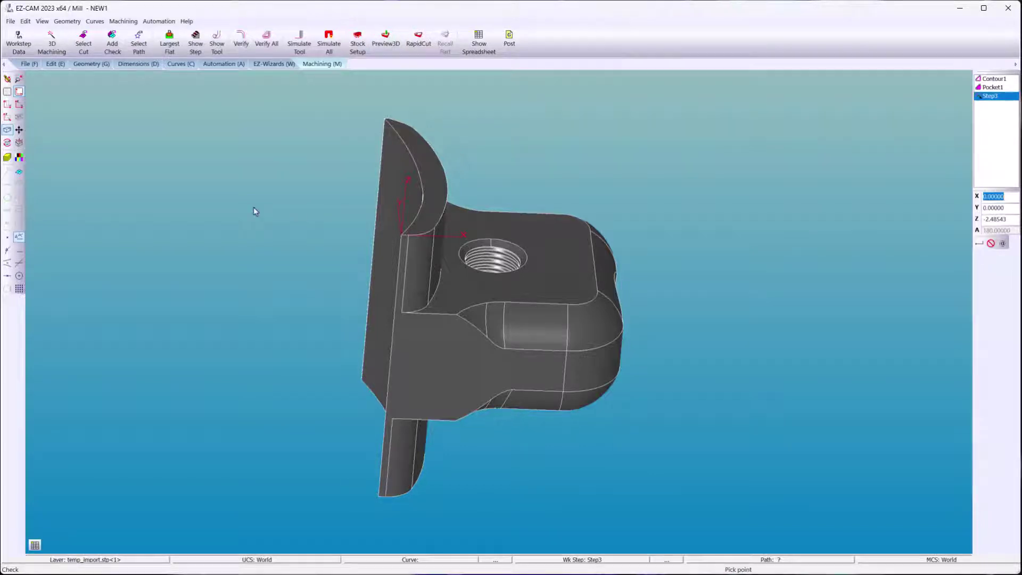
{"action": "left_click", "coordinate": [170, 22]}
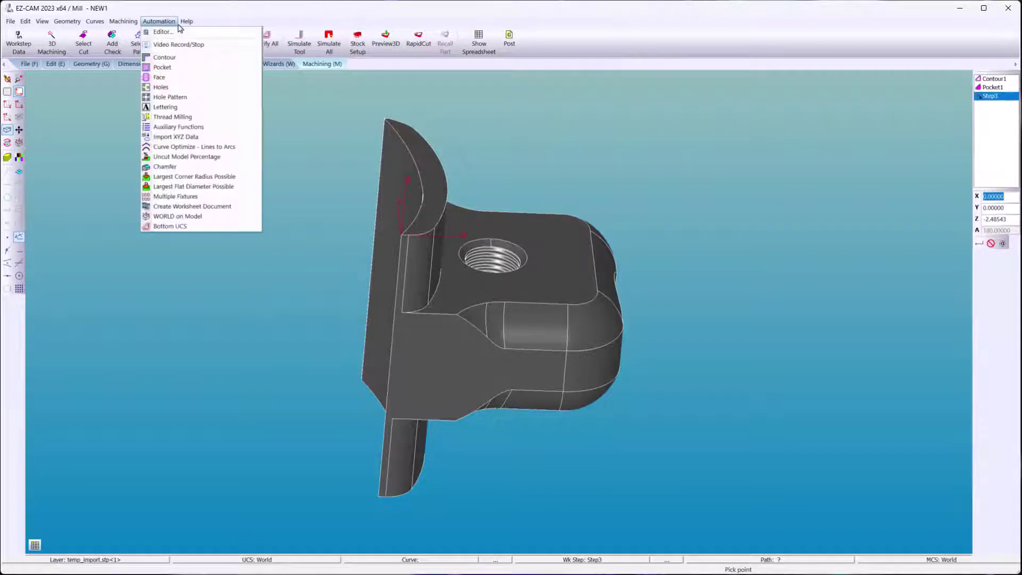
{"action": "left_click", "coordinate": [148, 228]}
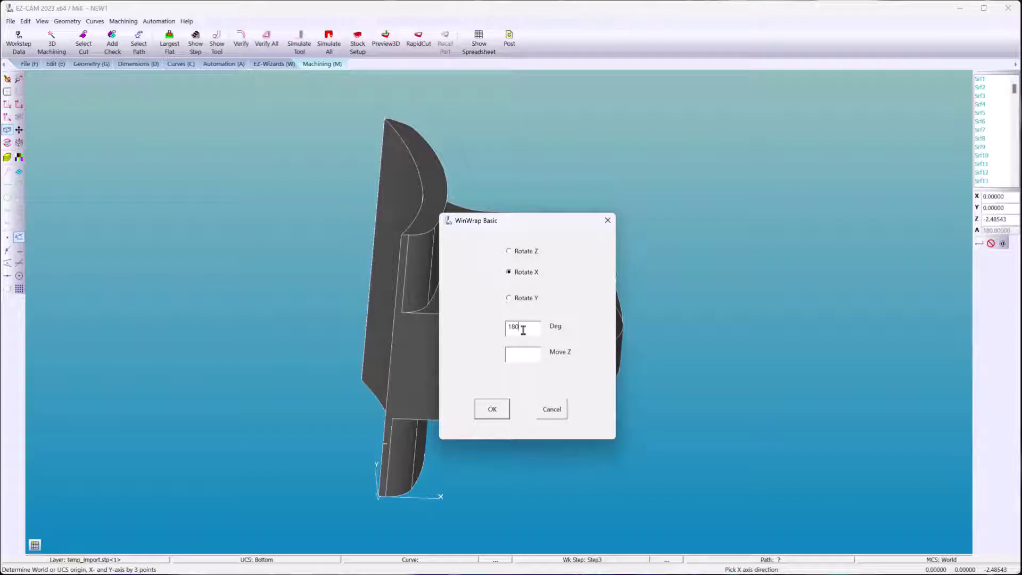
{"action": "right_click", "coordinate": [522, 359]}
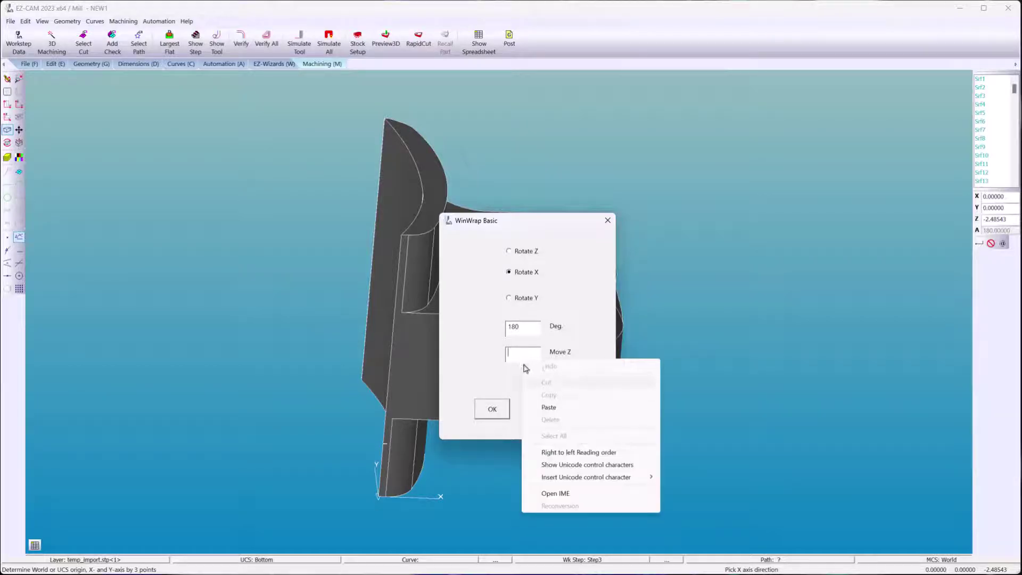
{"action": "left_click", "coordinate": [549, 407]}
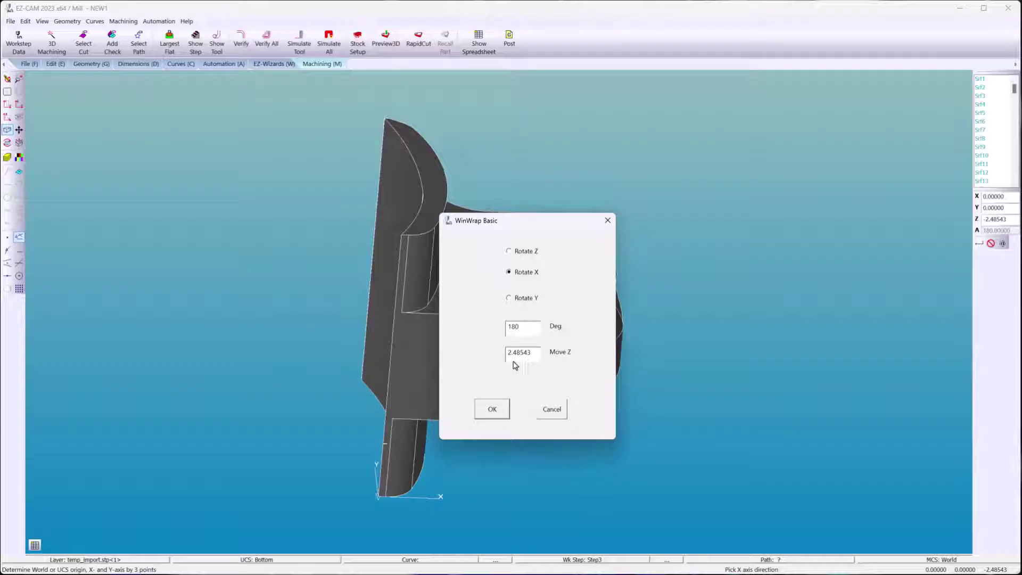
{"action": "left_click", "coordinate": [504, 413]}
{"action": "middle_click_drag", "start_coordinate": [492, 405], "coordinate": [497, 215]}
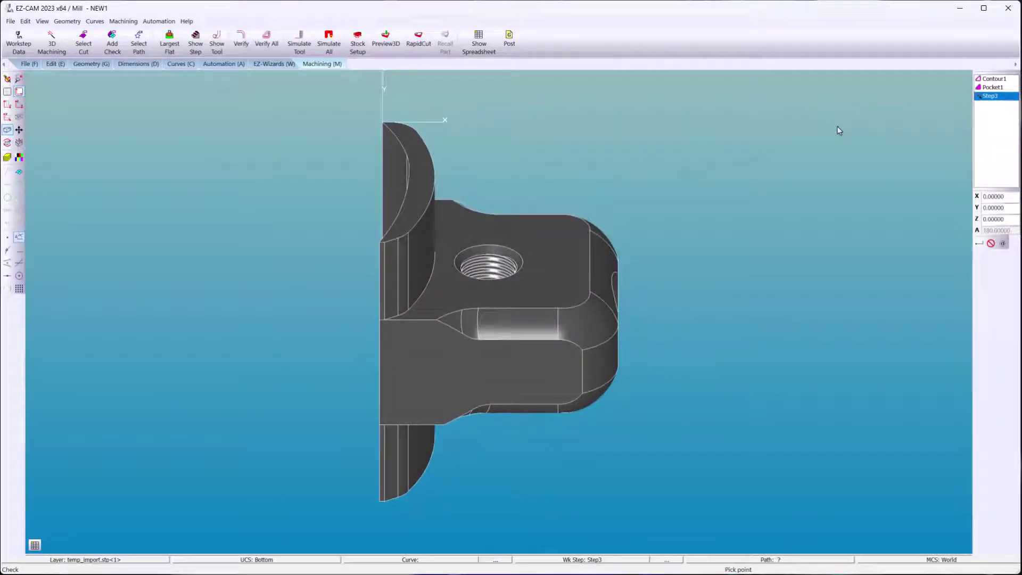
{"action": "right_click", "coordinate": [985, 88]}
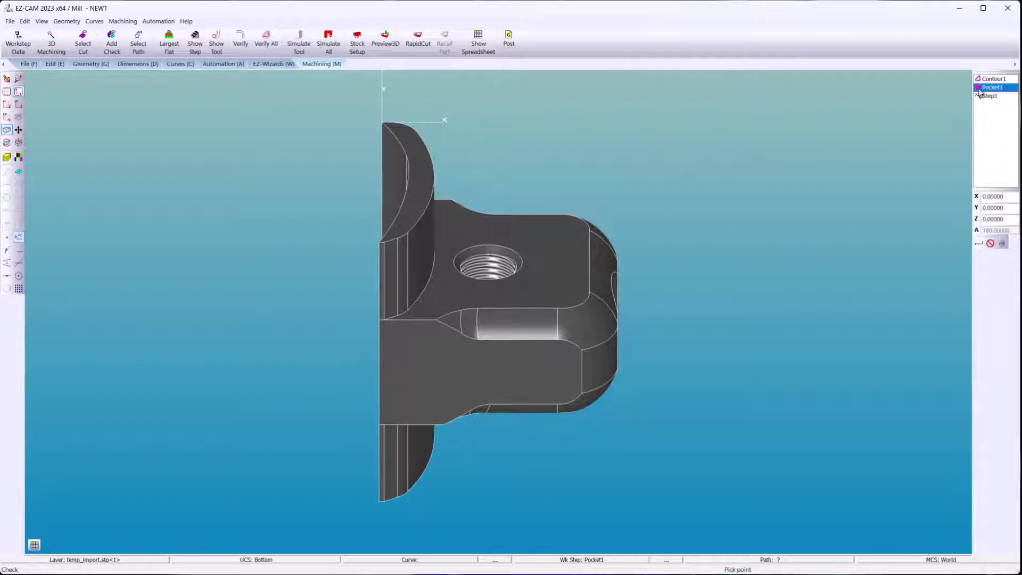
Paste a Pocket1 copy as 2xPocket1 and set its MCS ID to Bottom
{"action": "left_click", "coordinate": [984, 133]}
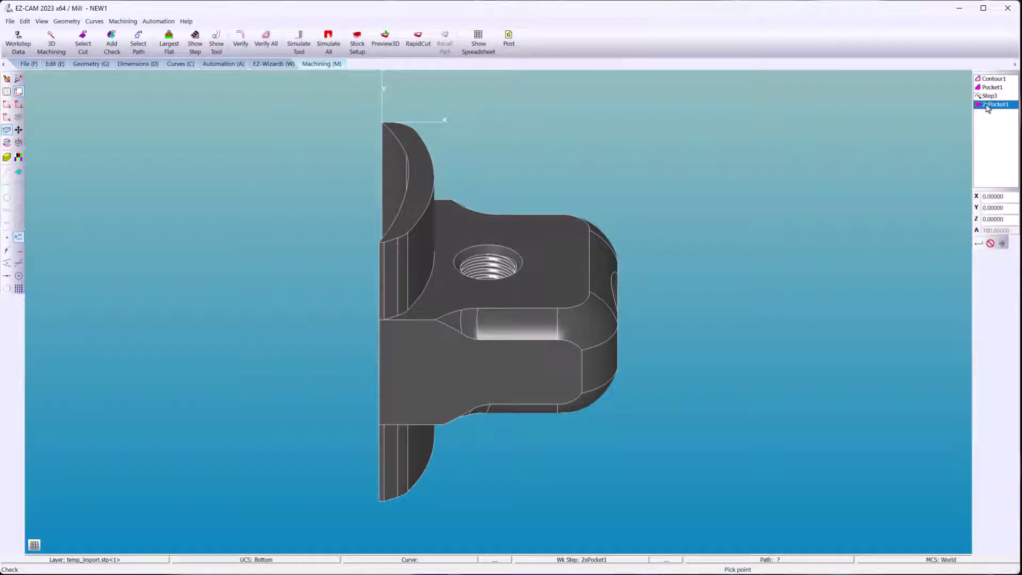
{"action": "double_click", "coordinate": [987, 106]}
{"action": "left_click", "coordinate": [502, 385]}
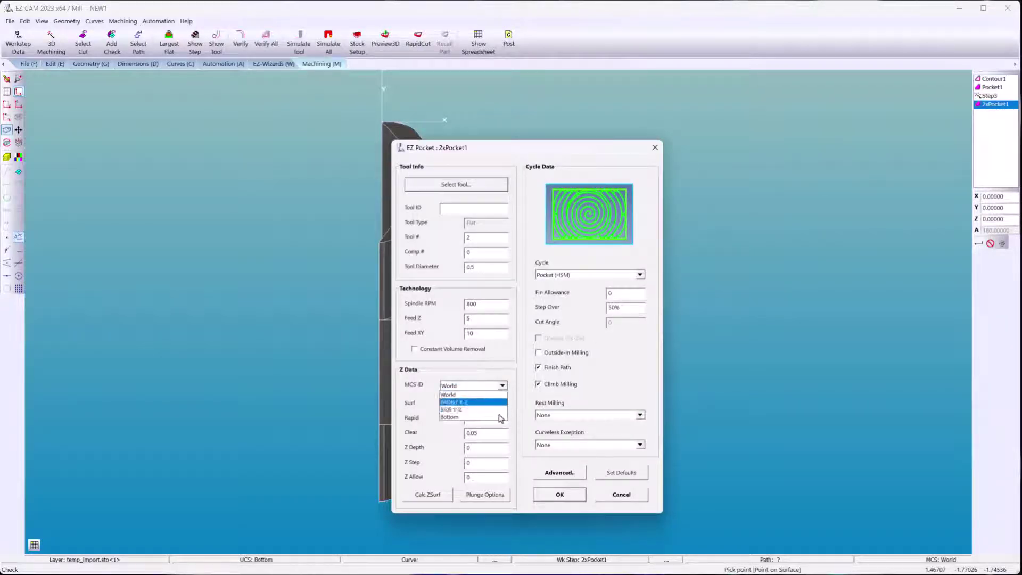
{"action": "left_click", "coordinate": [495, 410]}
{"action": "left_click", "coordinate": [554, 494]}
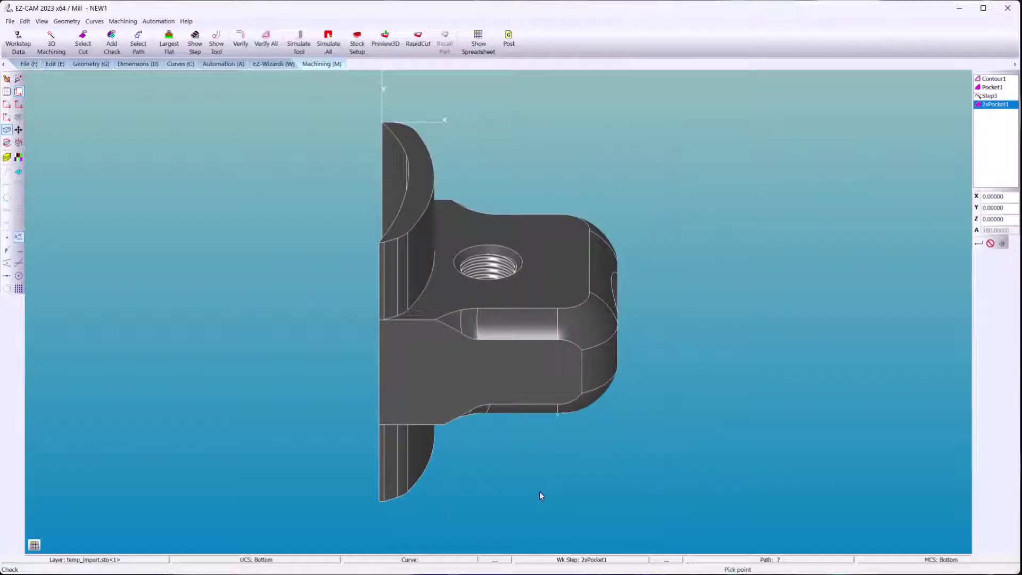
Make 2xPocket1 cut the flat face around the threaded hole and verify its toolpath
{"action": "left_click", "coordinate": [222, 63]}
{"action": "left_click", "coordinate": [226, 42]}
{"action": "middle_click_drag", "start_coordinate": [404, 175], "coordinate": [440, 153]}
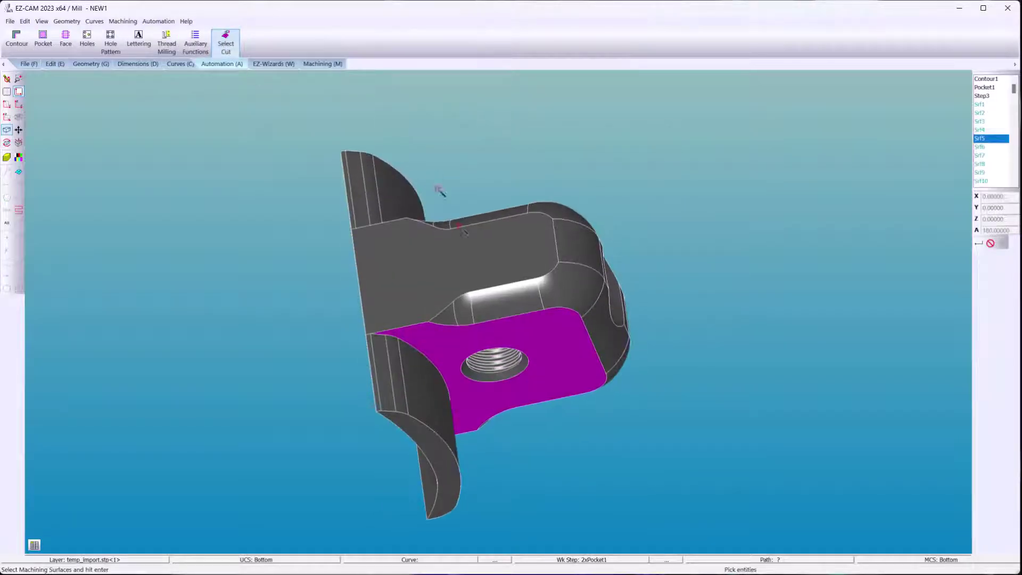
{"action": "middle_click_drag", "start_coordinate": [526, 284], "coordinate": [529, 360]}
{"action": "key", "text": "Return"}
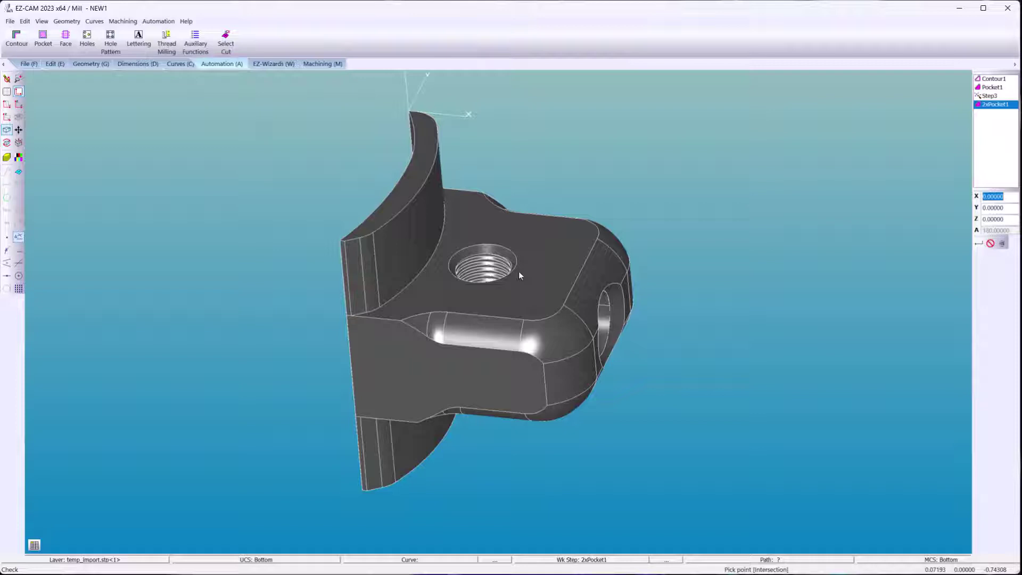
{"action": "left_click", "coordinate": [310, 63]}
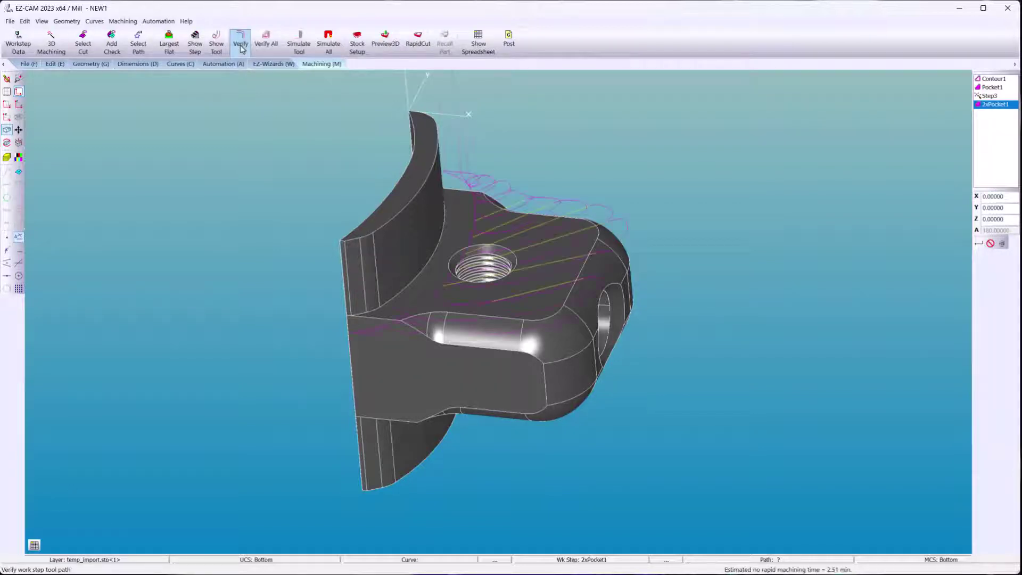
Copy Step3 and paste it as 2xStep3
{"action": "left_click", "coordinate": [979, 96]}
{"action": "right_click", "coordinate": [978, 97]}
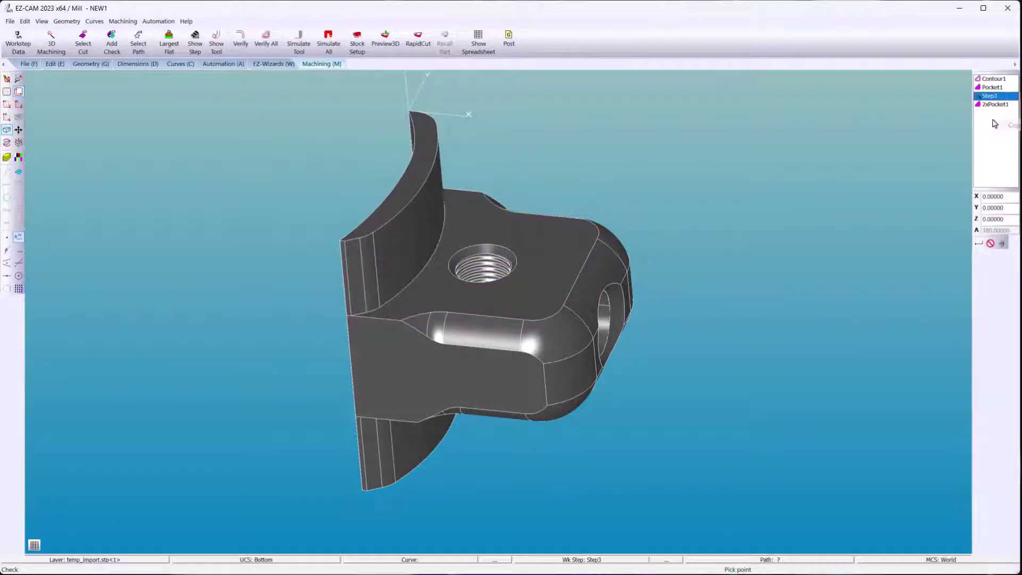
{"action": "right_click", "coordinate": [978, 99]}
{"action": "left_click", "coordinate": [987, 140]}
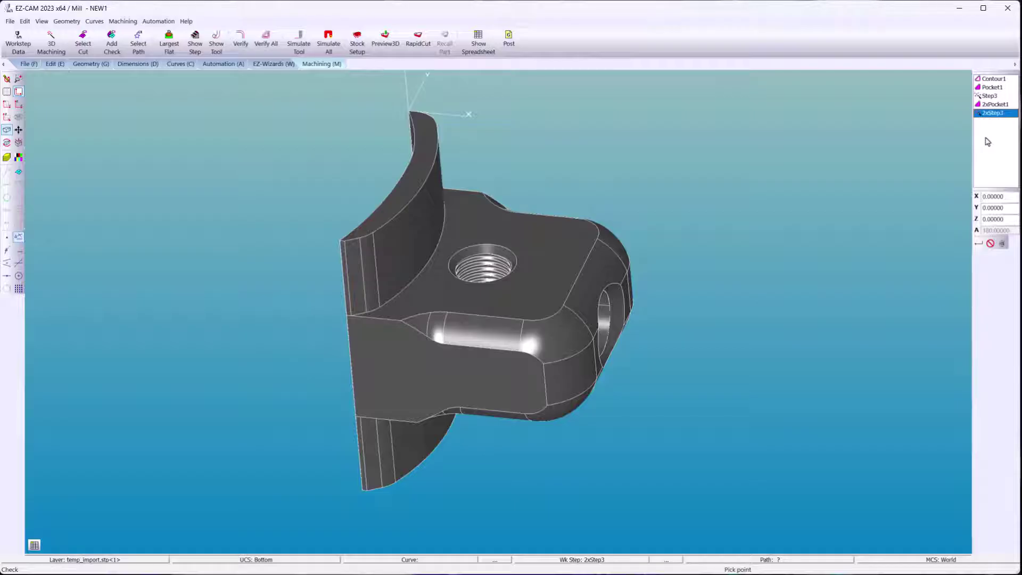
Pick the fillet surfaces along the pocket edge as 2xStep3's cut surfaces
{"action": "left_click", "coordinate": [256, 64]}
{"action": "left_click", "coordinate": [163, 42]}
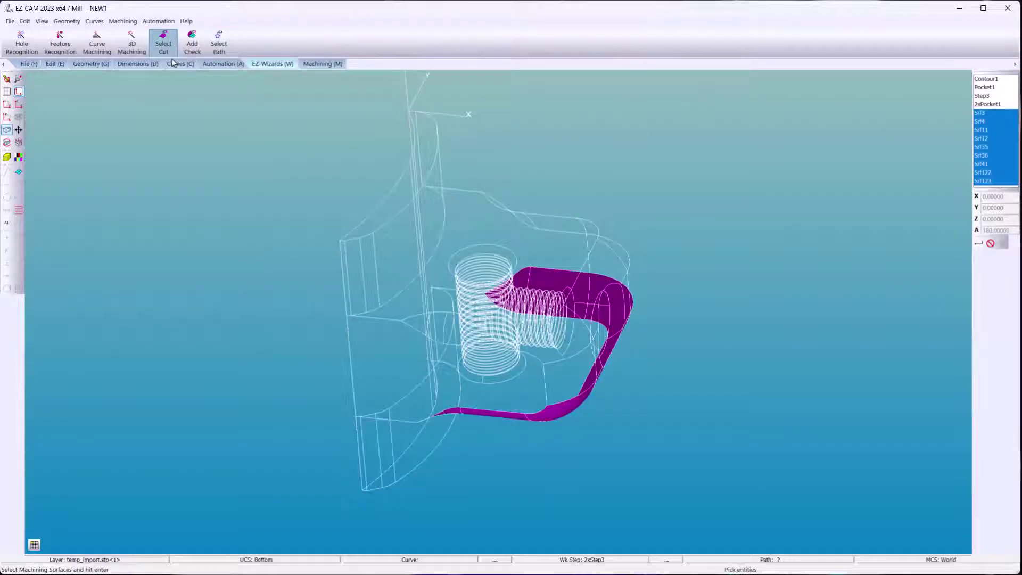
{"action": "left_click", "coordinate": [212, 113]}
{"action": "left_click", "coordinate": [193, 43]}
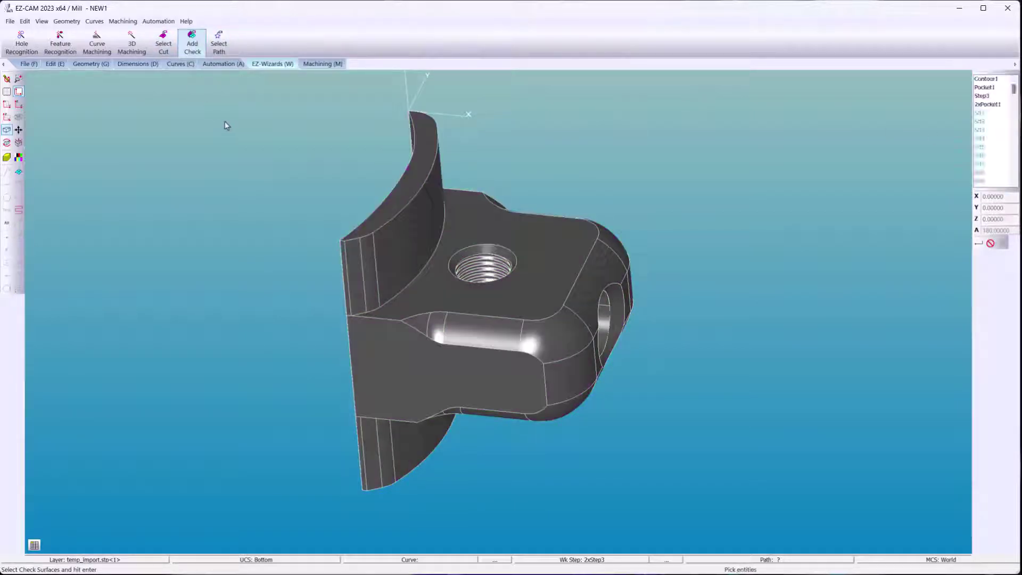
{"action": "left_click", "coordinate": [426, 318]}
{"action": "left_click", "coordinate": [533, 341]}
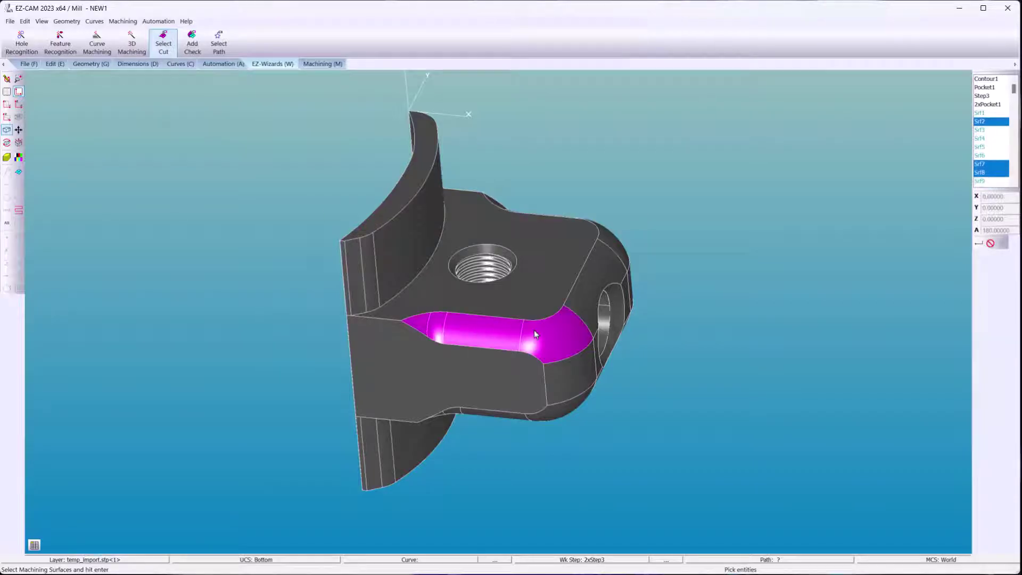
{"action": "left_click", "coordinate": [607, 251]}
{"action": "middle_click_drag", "start_coordinate": [606, 251], "coordinate": [581, 391]}
{"action": "left_click", "coordinate": [571, 232]}
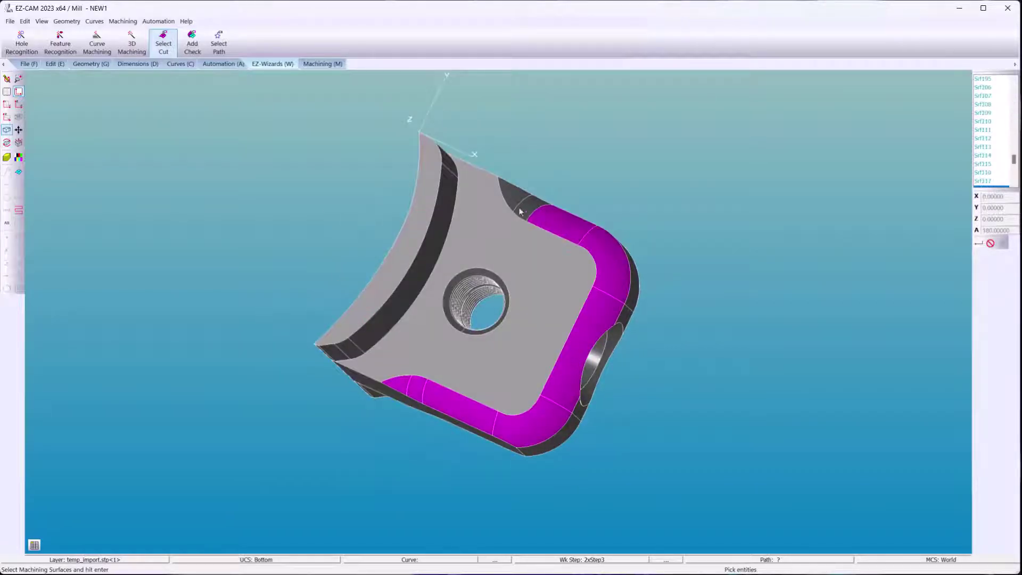
{"action": "middle_click_drag", "start_coordinate": [527, 317], "coordinate": [538, 166]}
{"action": "key", "text": "Return"}
Add the whole part as check surfaces, verify 2xStep3, switch UCS to World, and preview
{"action": "left_click", "coordinate": [198, 47]}
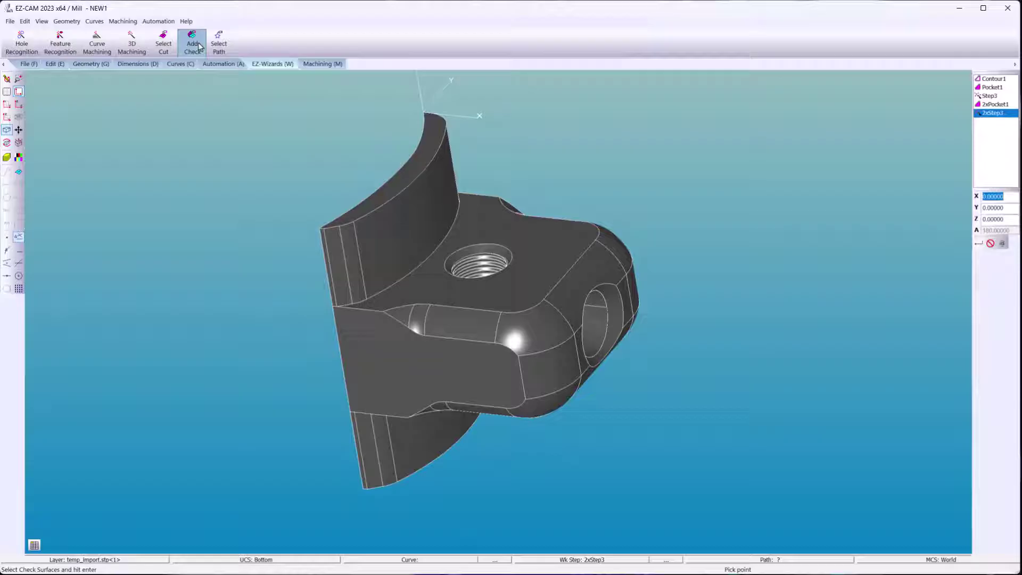
{"action": "left_click_drag", "start_coordinate": [254, 89], "coordinate": [678, 533]}
{"action": "key", "text": "Return"}
{"action": "left_click", "coordinate": [240, 43]}
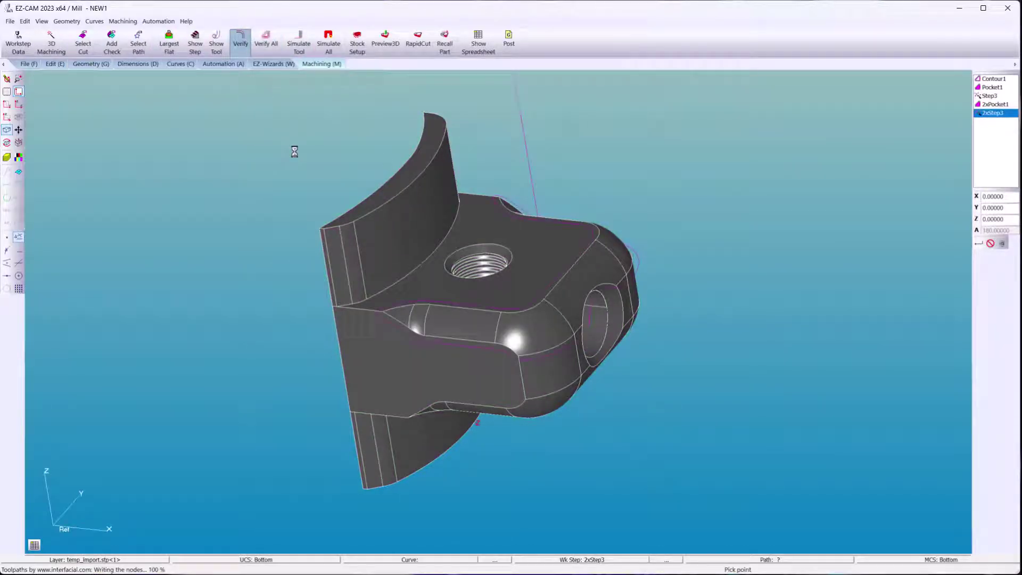
{"action": "left_click", "coordinate": [306, 559]}
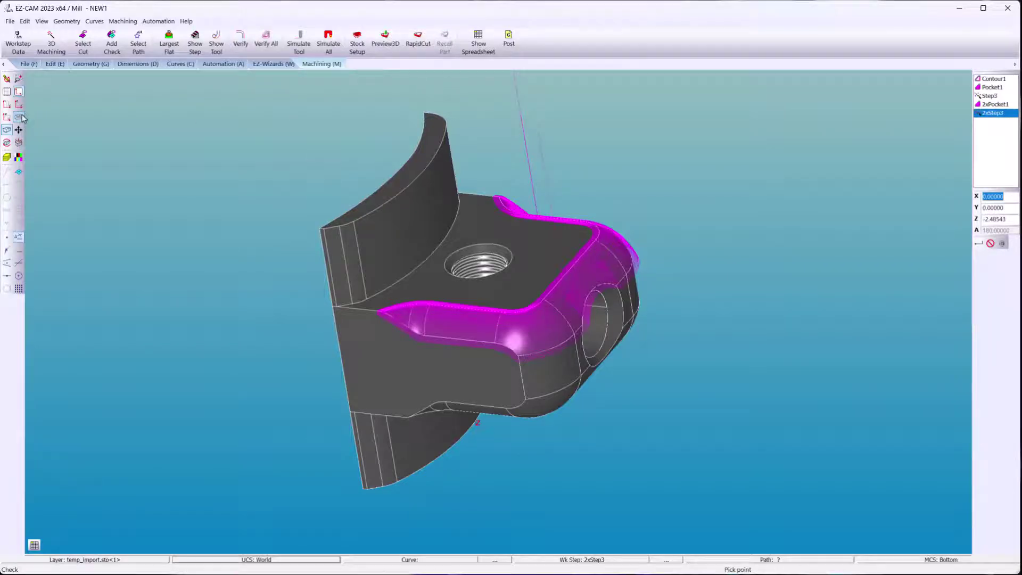
{"action": "left_click", "coordinate": [18, 118]}
{"action": "left_click", "coordinate": [385, 40]}
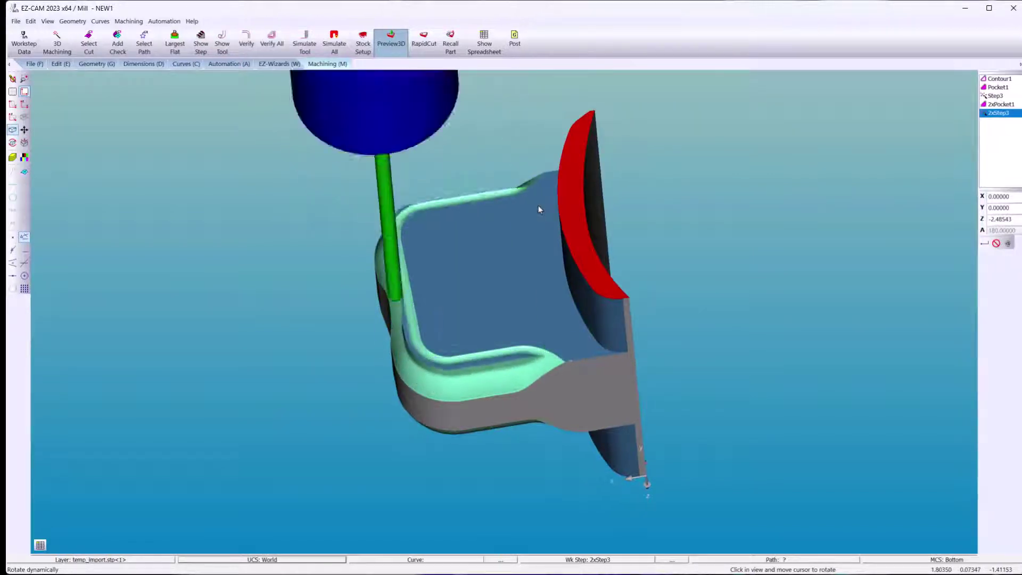
Rotate the finished simulation to inspect the green machined pocket edge
{"action": "left_click_drag", "start_coordinate": [435, 263], "coordinate": [604, 221]}
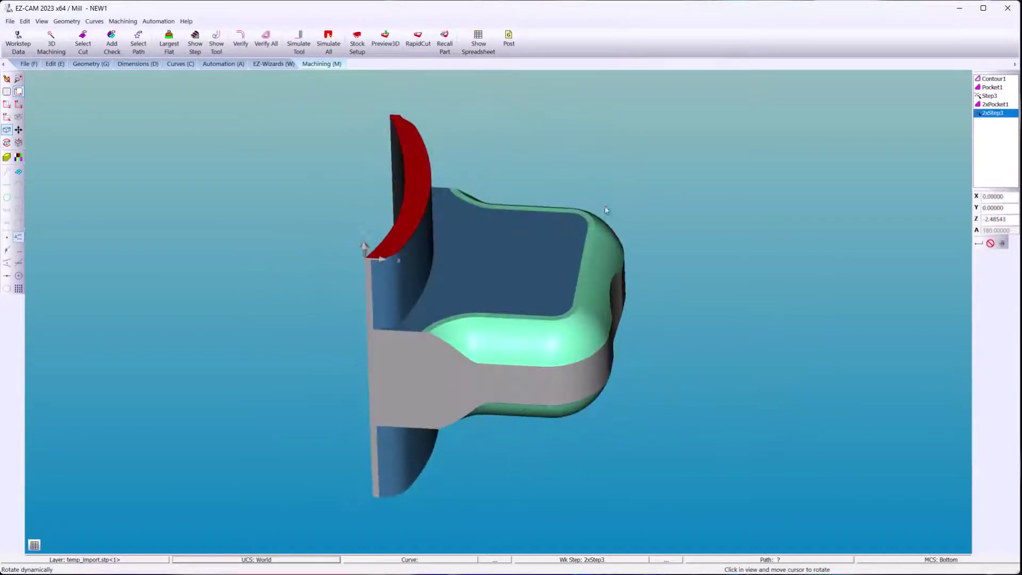
Activate only the current-UCS worksteps with the Toolbox's Activate-Deactivate Worksteps utility
{"action": "left_click", "coordinate": [191, 22]}
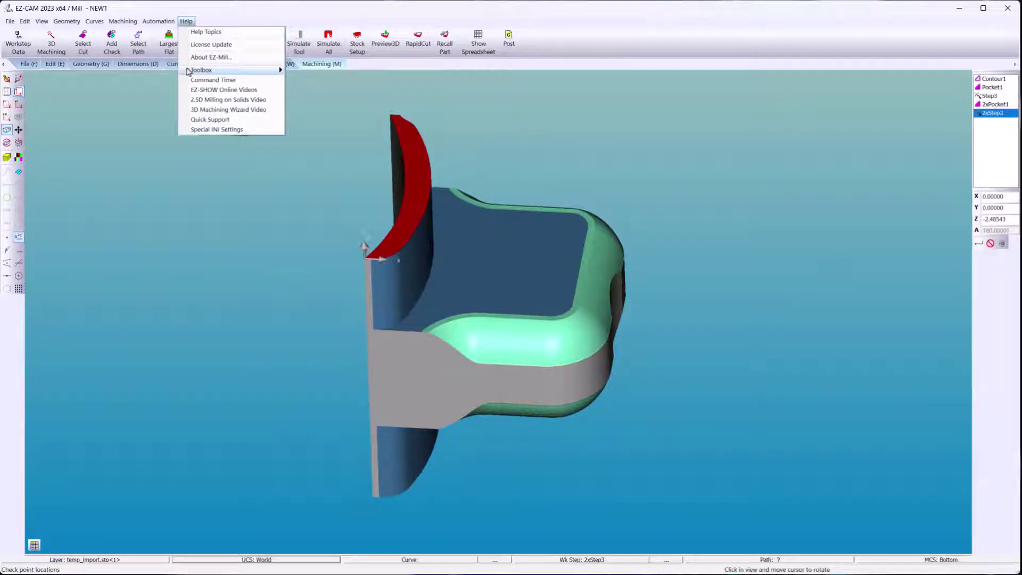
{"action": "mouse_move", "coordinate": [188, 71]}
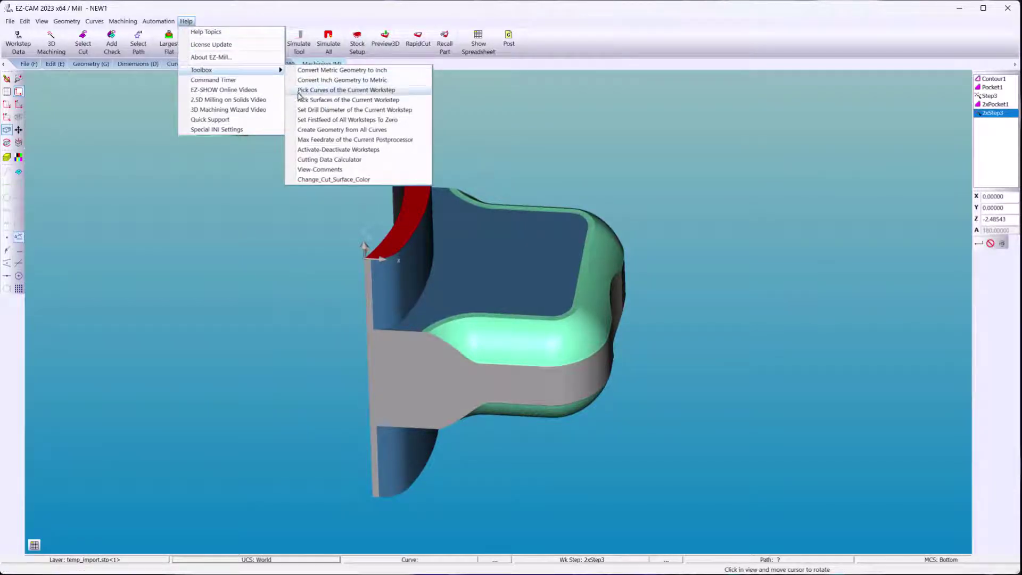
{"action": "left_click", "coordinate": [293, 152]}
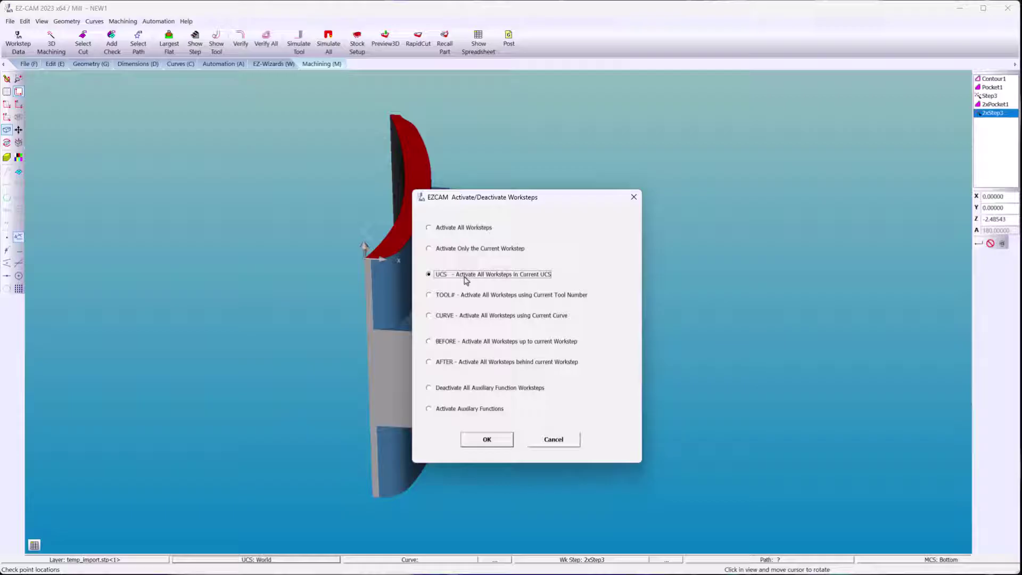
{"action": "left_click", "coordinate": [480, 438]}
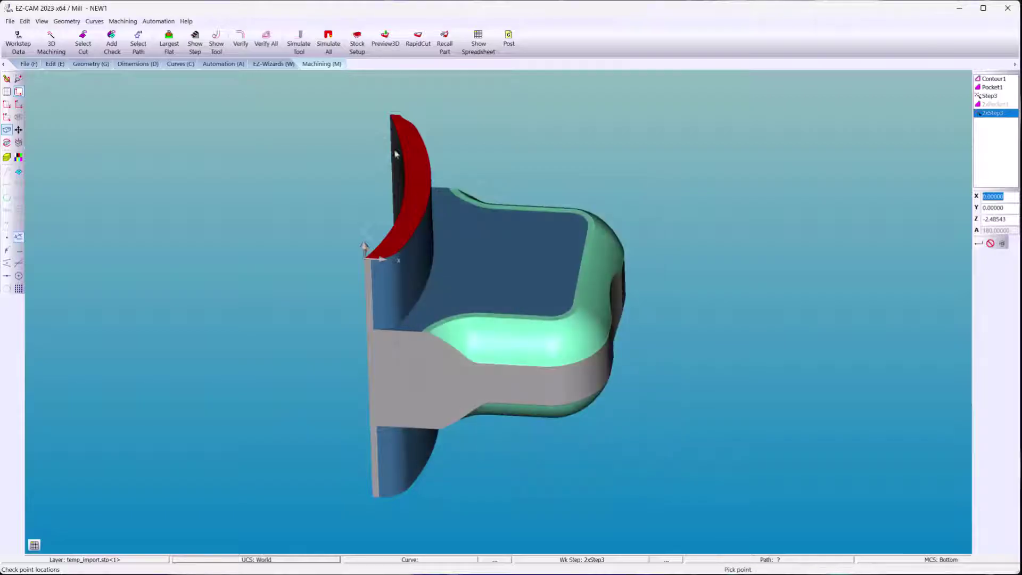
Post the active worksteps to G-code program NEW1, then close the posted file
{"action": "left_click", "coordinate": [509, 43]}
{"action": "left_click", "coordinate": [47, 229]}
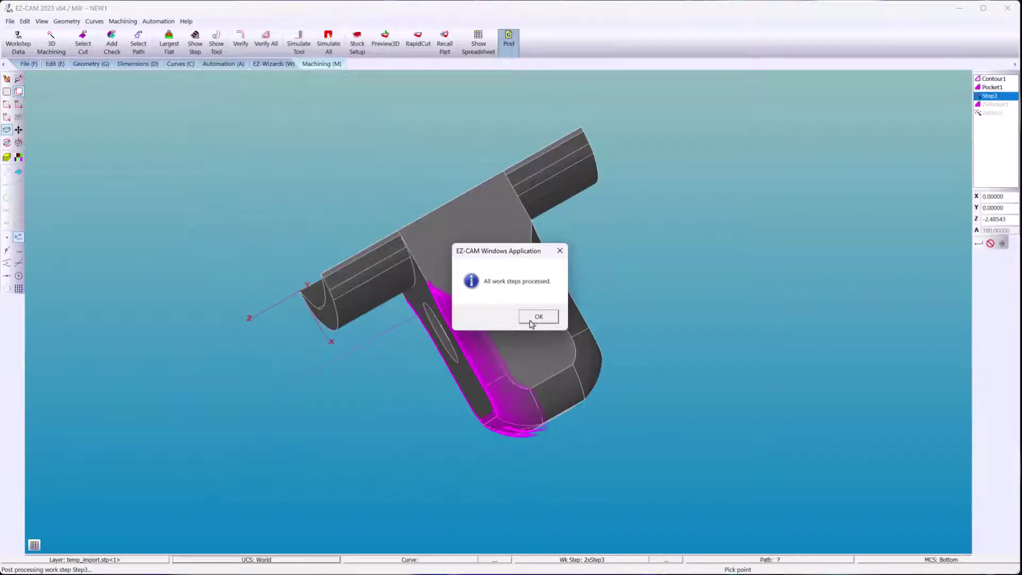
{"action": "left_click", "coordinate": [537, 316]}
{"action": "left_click_drag", "start_coordinate": [650, 108], "coordinate": [640, 452]}
{"action": "left_click", "coordinate": [649, 74]}
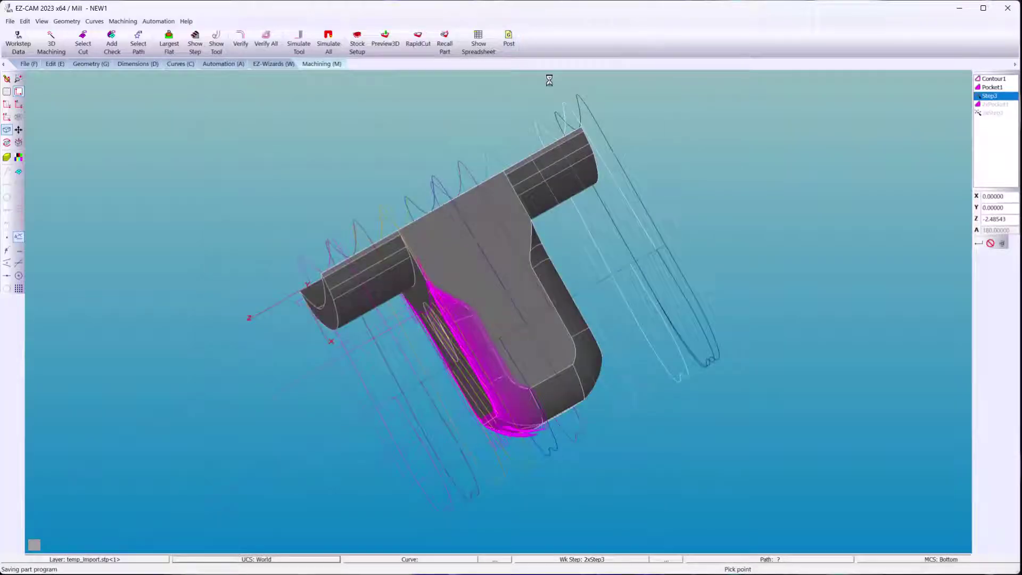
Activate only the Bottom UCS worksteps, 2xPocket1 and 2xStep3
{"action": "left_click", "coordinate": [185, 21]}
{"action": "mouse_move", "coordinate": [201, 71]}
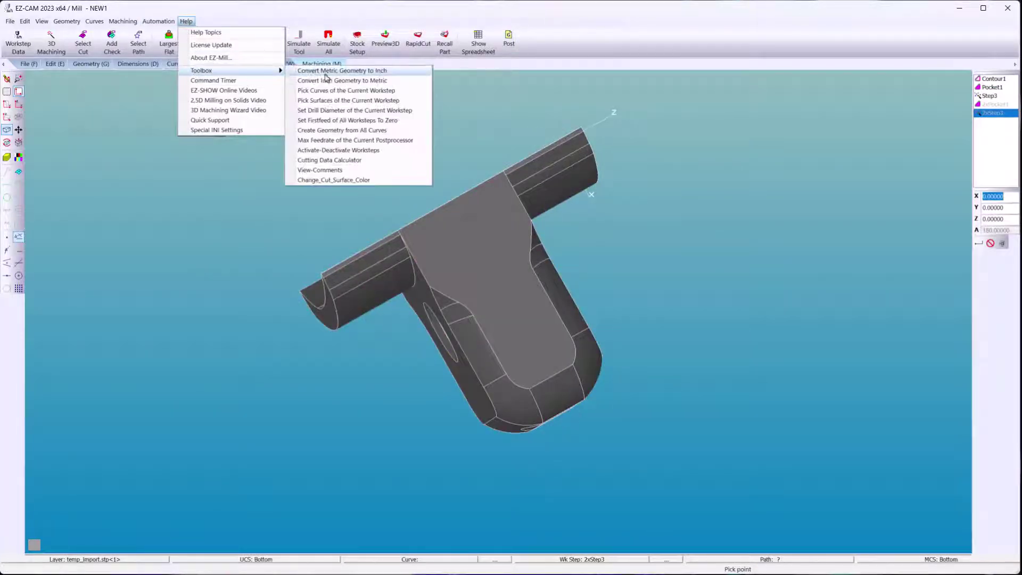
{"action": "left_click", "coordinate": [341, 159]}
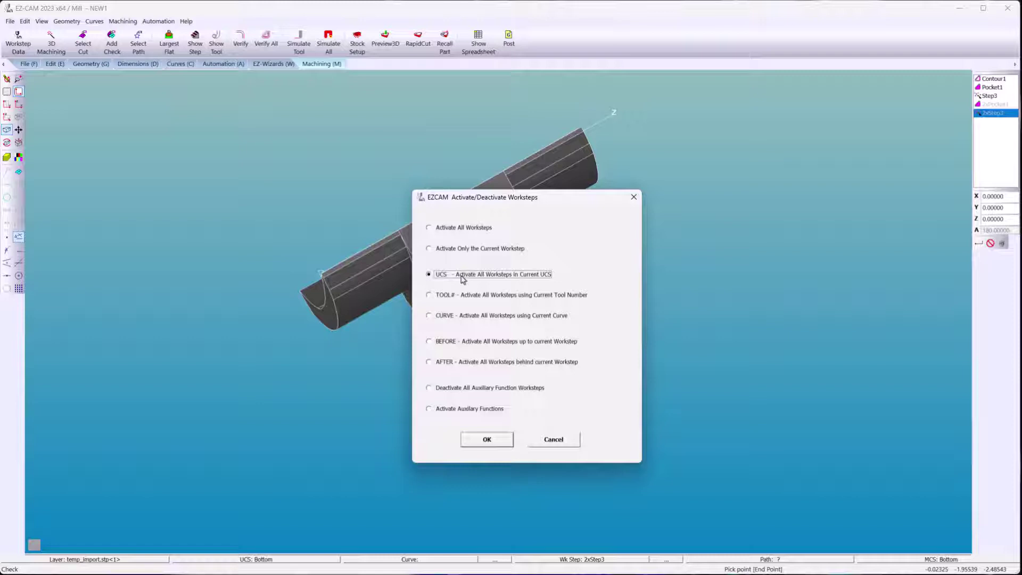
{"action": "left_click", "coordinate": [486, 440]}
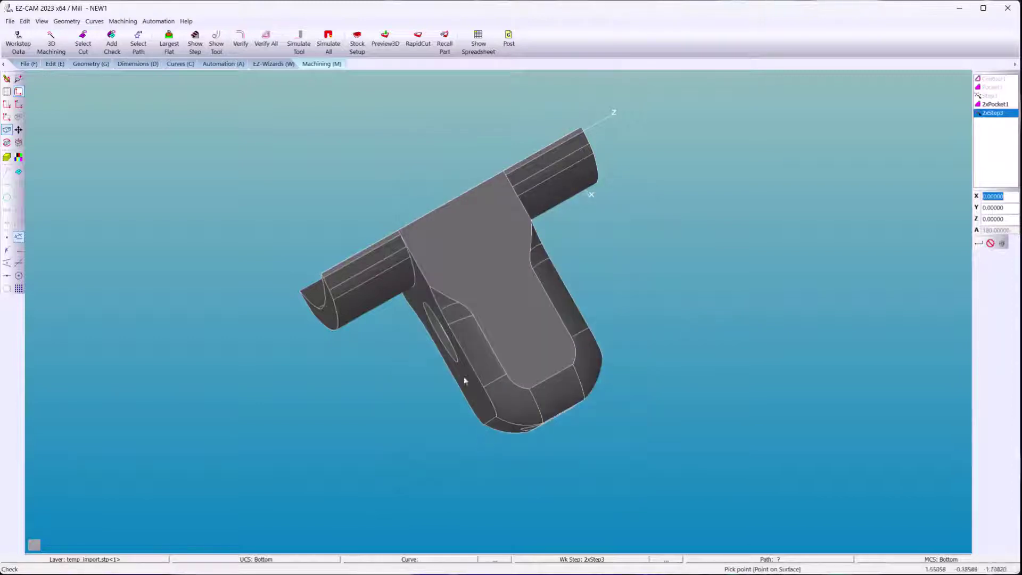
Post 2xPocket1 and 2xStep3 to G-code, review the output in Notepad, and close it
{"action": "left_click", "coordinate": [509, 40]}
{"action": "left_click", "coordinate": [53, 228]}
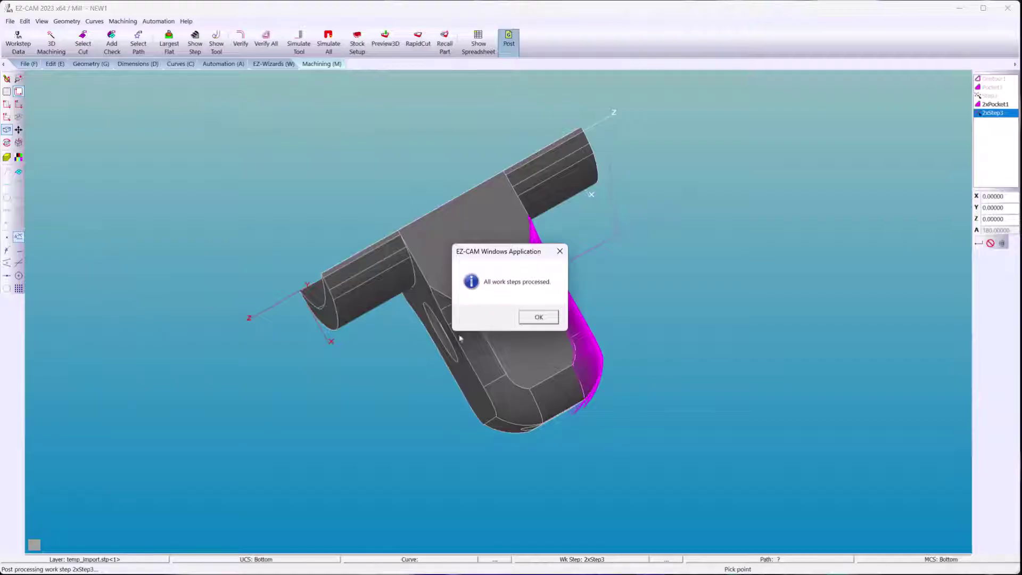
{"action": "left_click", "coordinate": [535, 319]}
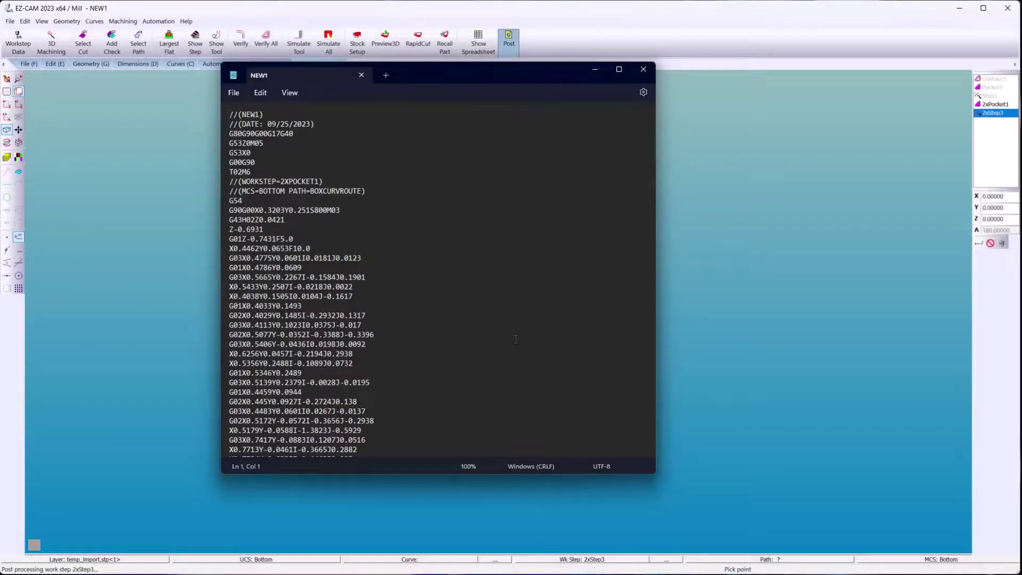
{"action": "scroll", "coordinate": [516, 339], "scroll_direction": "down", "scroll_amount": 20}
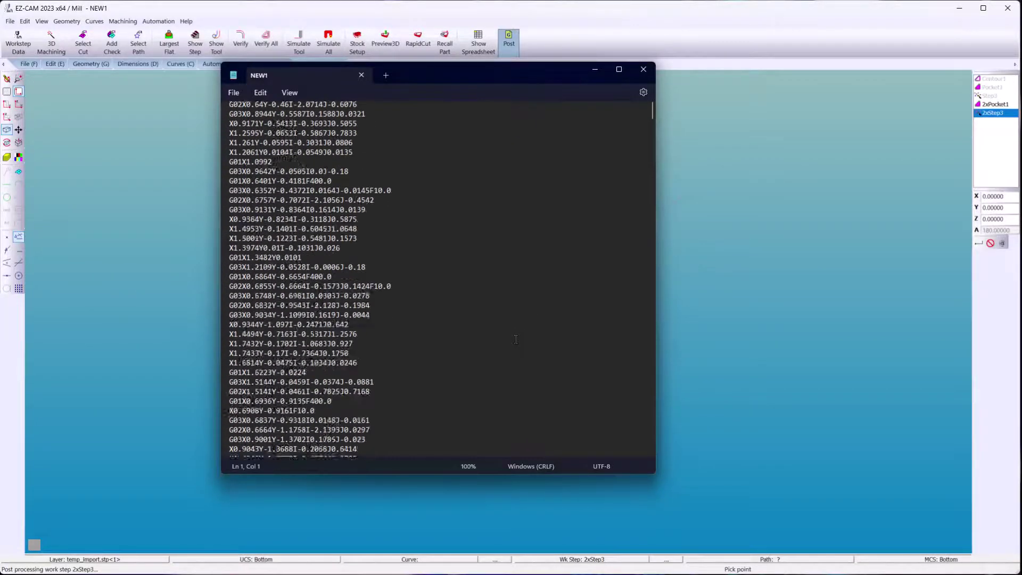
{"action": "left_click", "coordinate": [643, 70]}
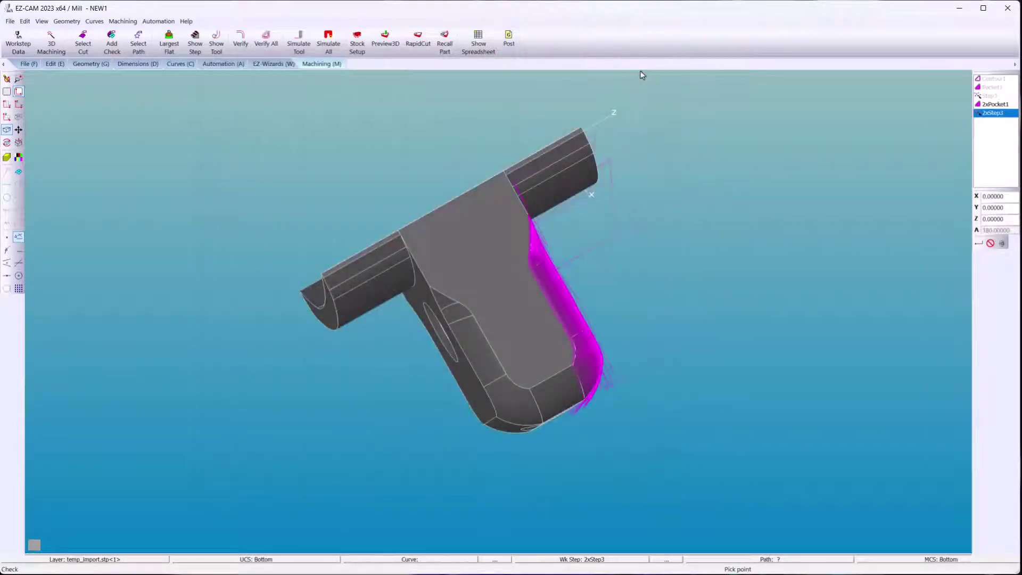
Inspect the ez-4 part in isometric, then start a 3D machining workstep named Step1
{"action": "left_click", "coordinate": [19, 117]}
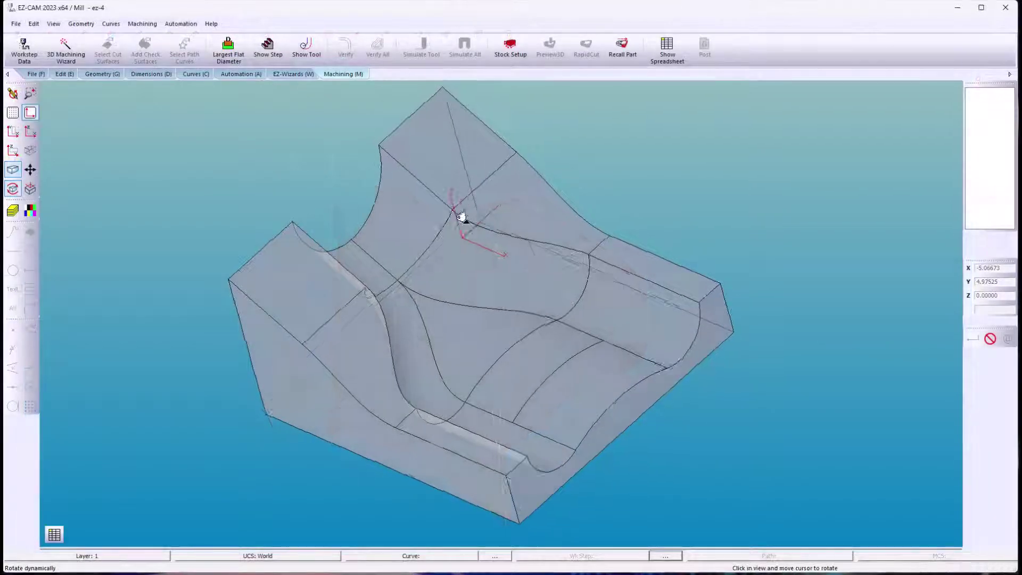
{"action": "left_click_drag", "start_coordinate": [463, 222], "coordinate": [487, 193]}
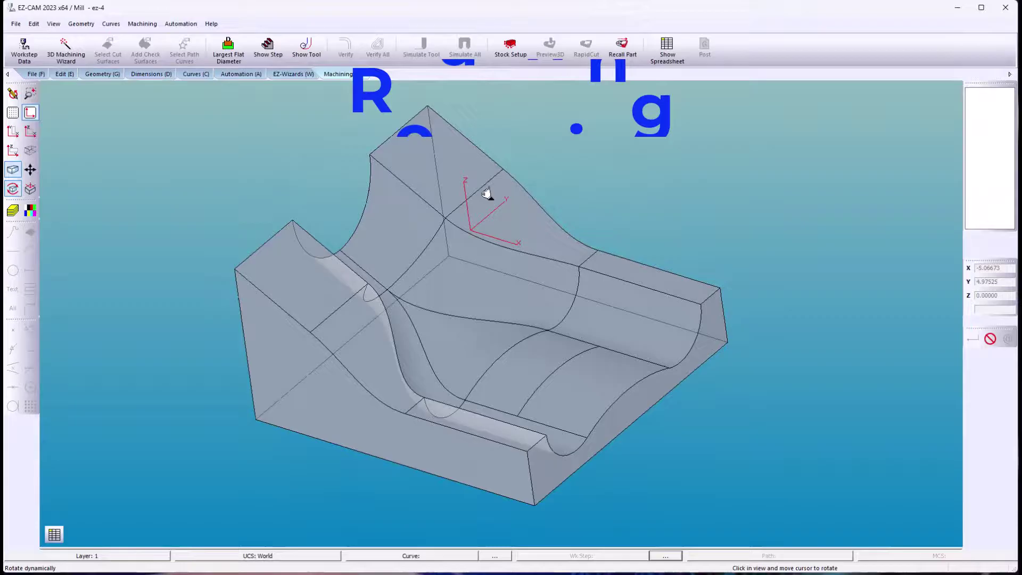
{"action": "key", "text": "Escape"}
{"action": "left_click", "coordinate": [281, 74]}
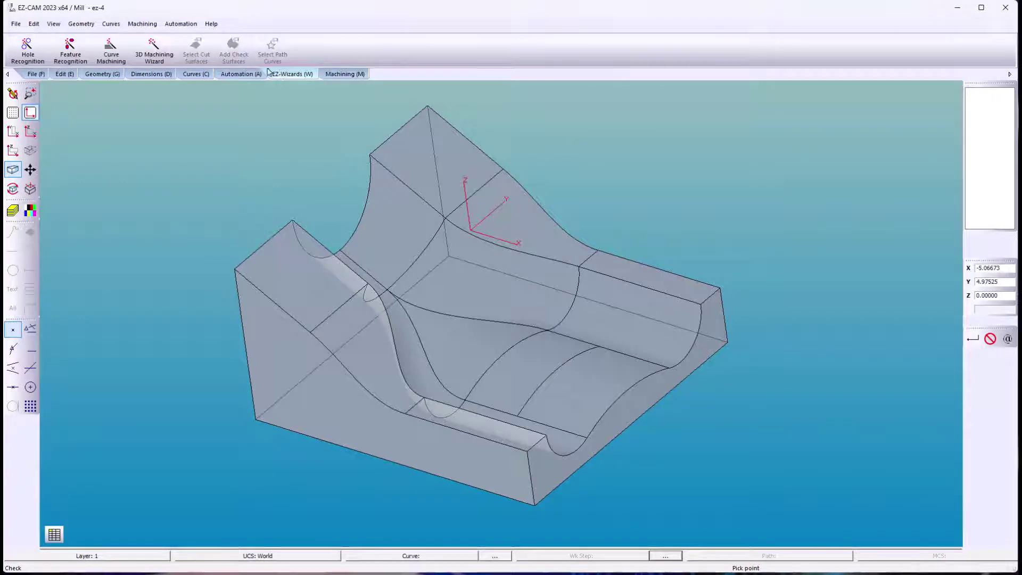
{"action": "left_click", "coordinate": [155, 53]}
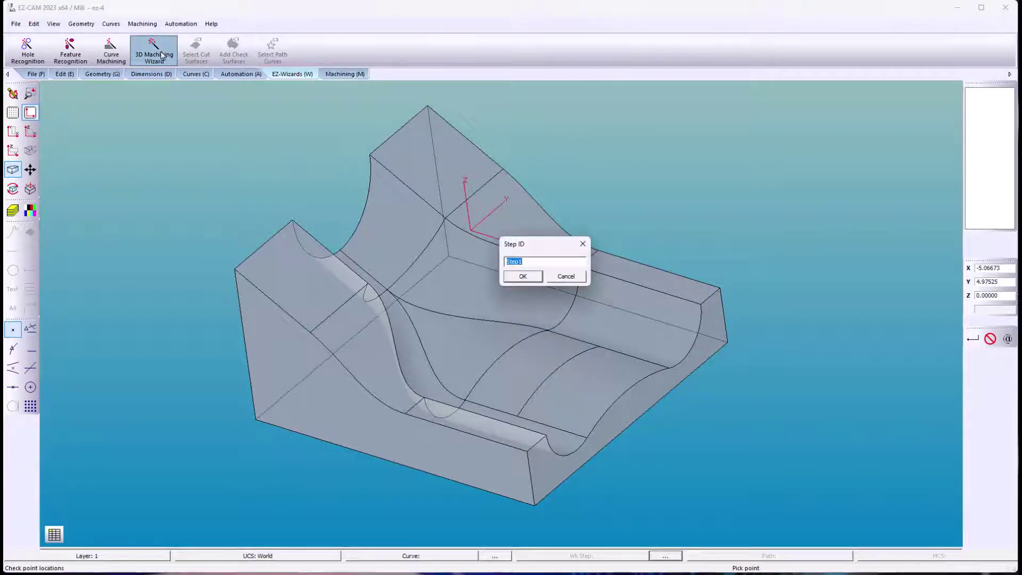
{"action": "key", "text": "Return"}
Create Step1 as Pocketing with Tool Diameter offset, Step-Z 0.25 and finish allowance 0.02
{"action": "left_click", "coordinate": [489, 181]}
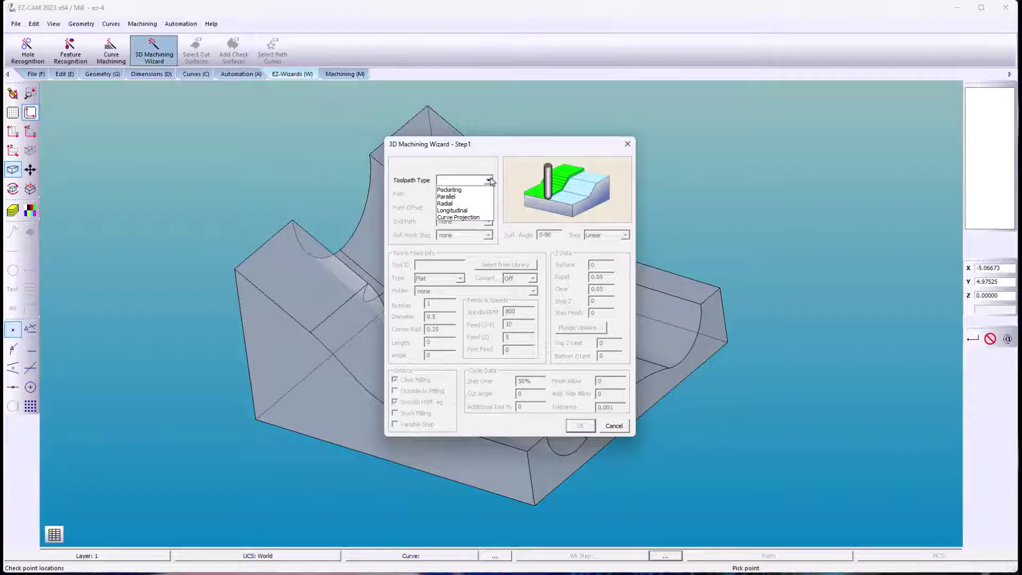
{"action": "key", "text": "Up"}
{"action": "key", "text": "Return"}
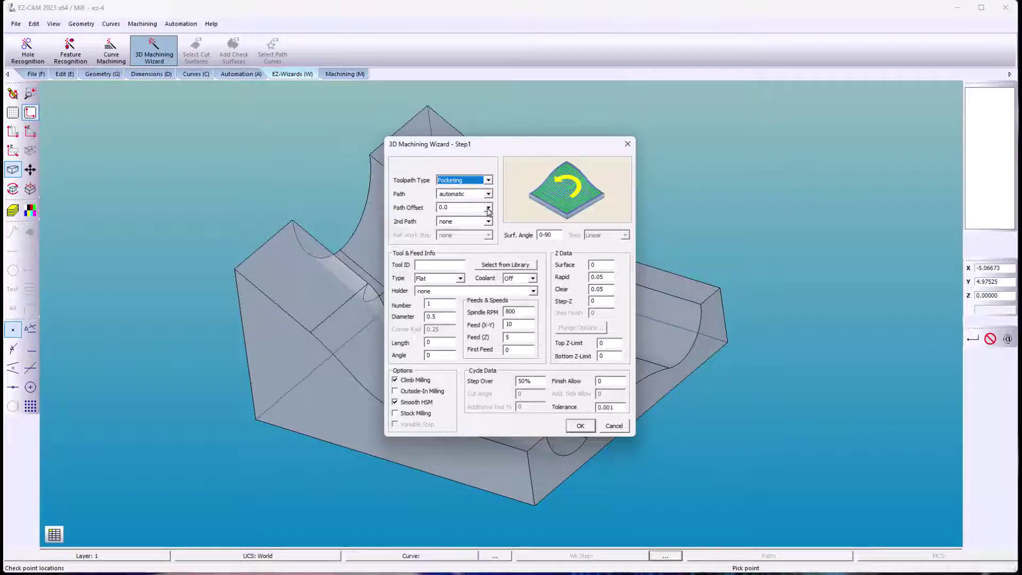
{"action": "left_click", "coordinate": [489, 208]}
{"action": "left_click", "coordinate": [493, 239]}
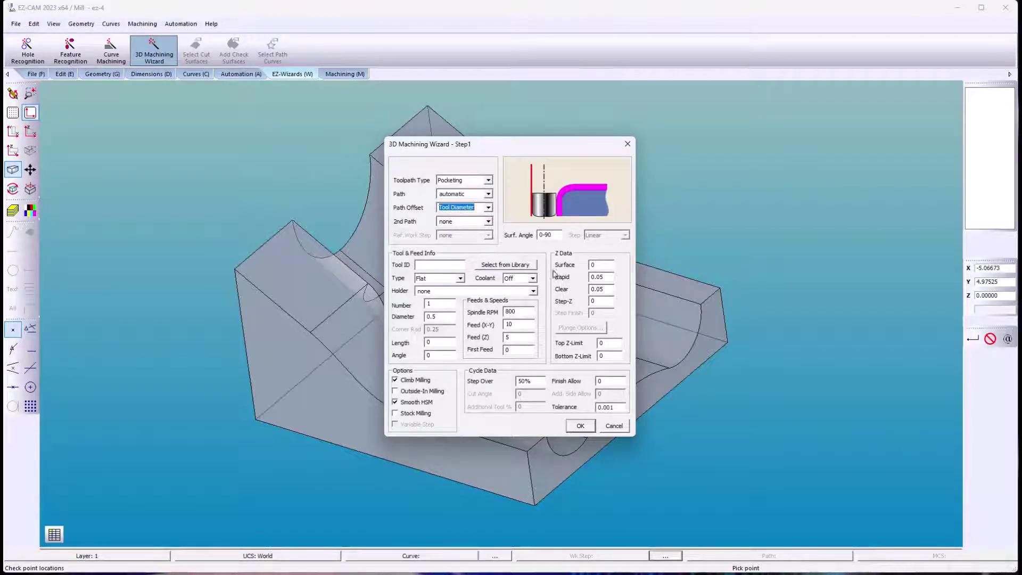
{"action": "left_click", "coordinate": [605, 300]}
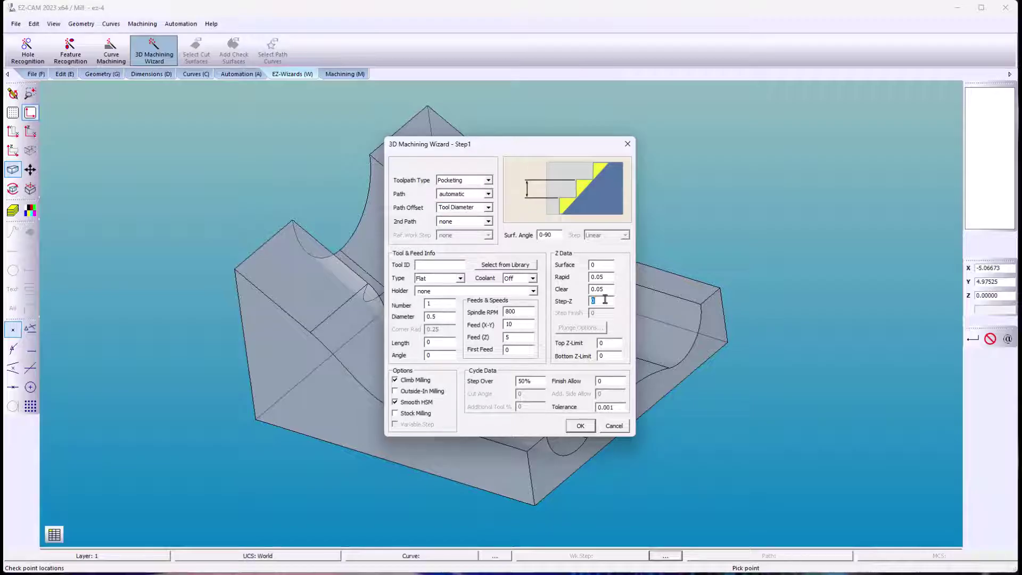
{"action": "left_click", "coordinate": [613, 381]}
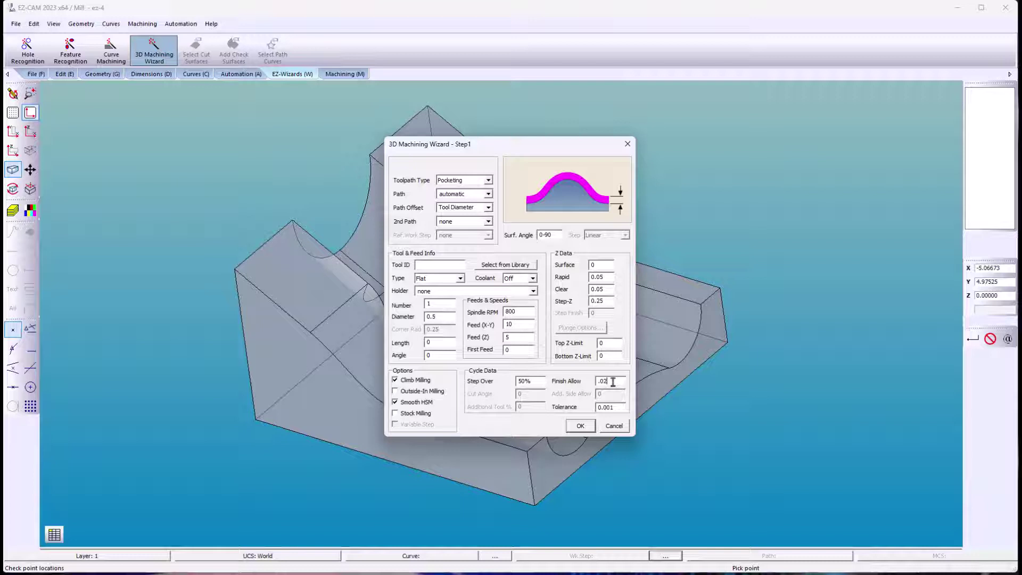
{"action": "left_click", "coordinate": [397, 403]}
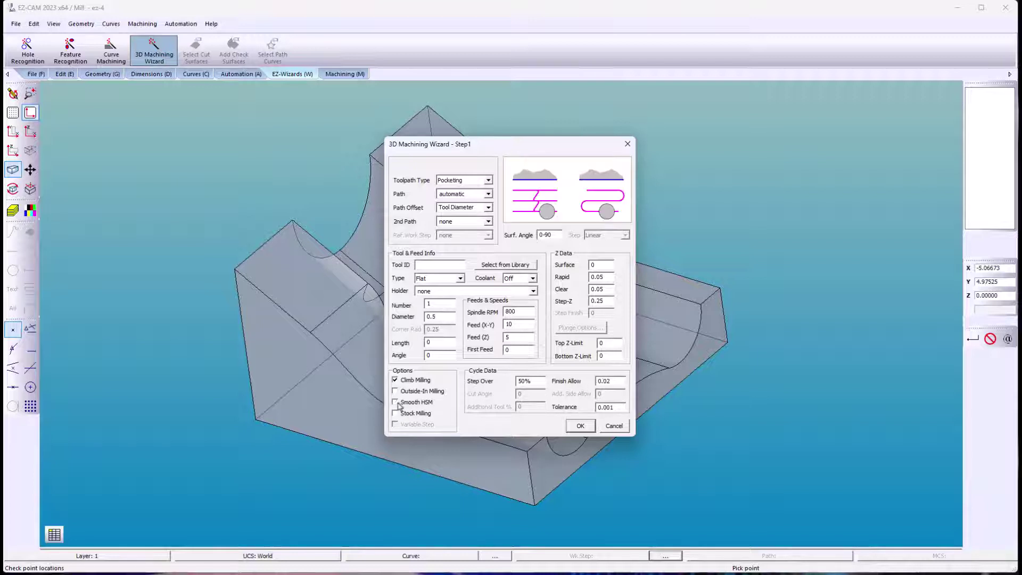
{"action": "left_click", "coordinate": [397, 403]}
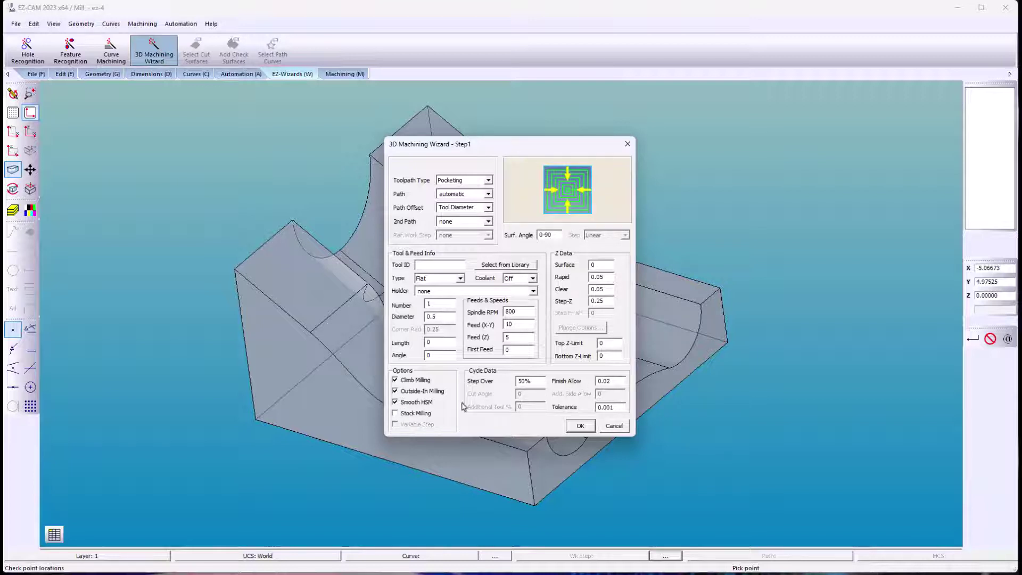
{"action": "left_click", "coordinate": [580, 425]}
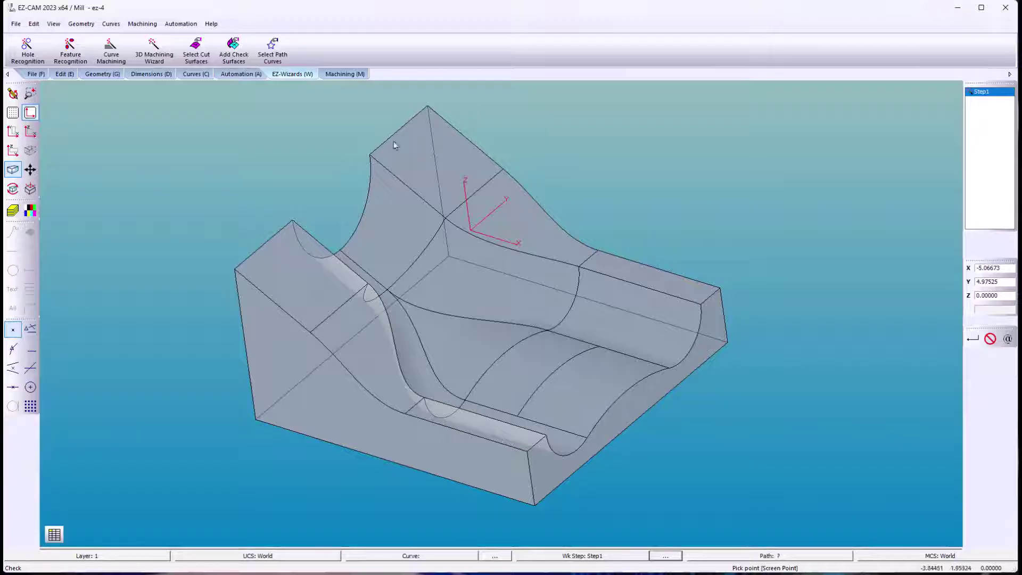
Verify the Step1 pocketing toolpath and simulate its cut on the stock in 3D
{"action": "left_click", "coordinate": [351, 77]}
{"action": "left_click", "coordinate": [347, 56]}
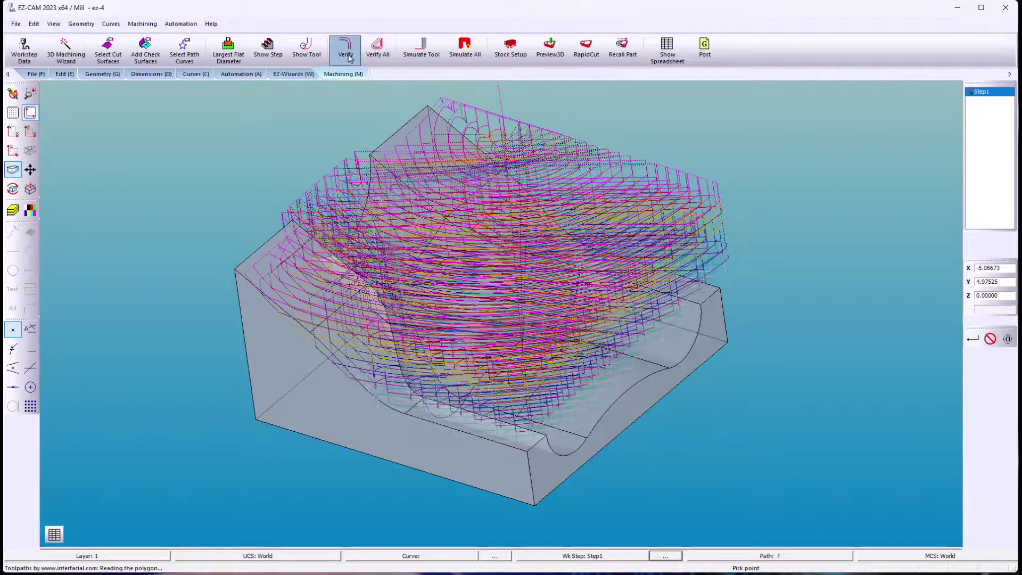
{"action": "left_click", "coordinate": [542, 55]}
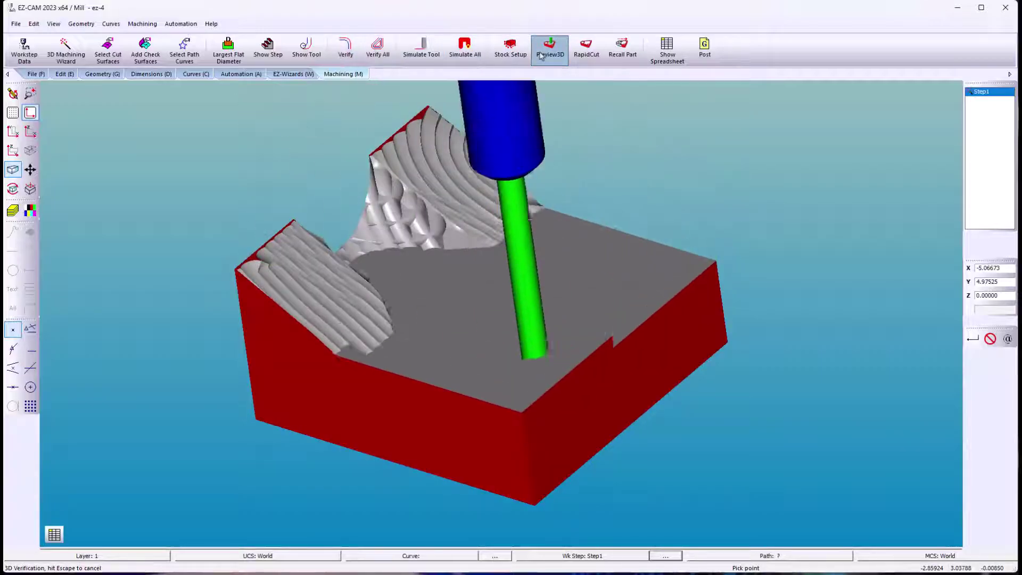
{"action": "mouse_move", "coordinate": [507, 125]}
{"action": "middle_mouse_down"}
{"action": "mouse_move", "coordinate": [479, 235]}
{"action": "mouse_move", "coordinate": [500, 143]}
{"action": "middle_mouse_up"}
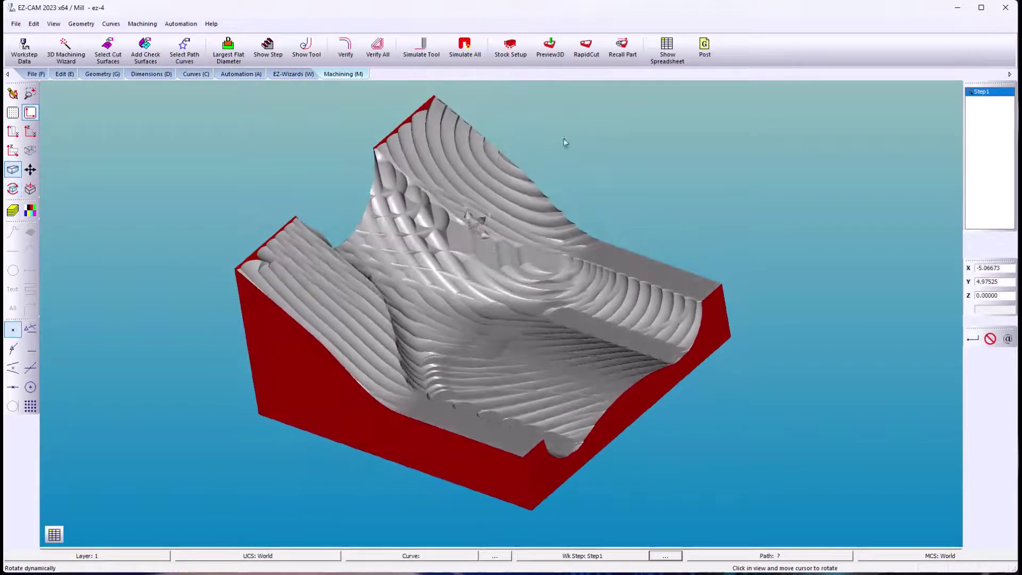
Turn off Smooth HSM for Step1, then redraw and re-simulate the pocketing cut
{"action": "double_click", "coordinate": [970, 95]}
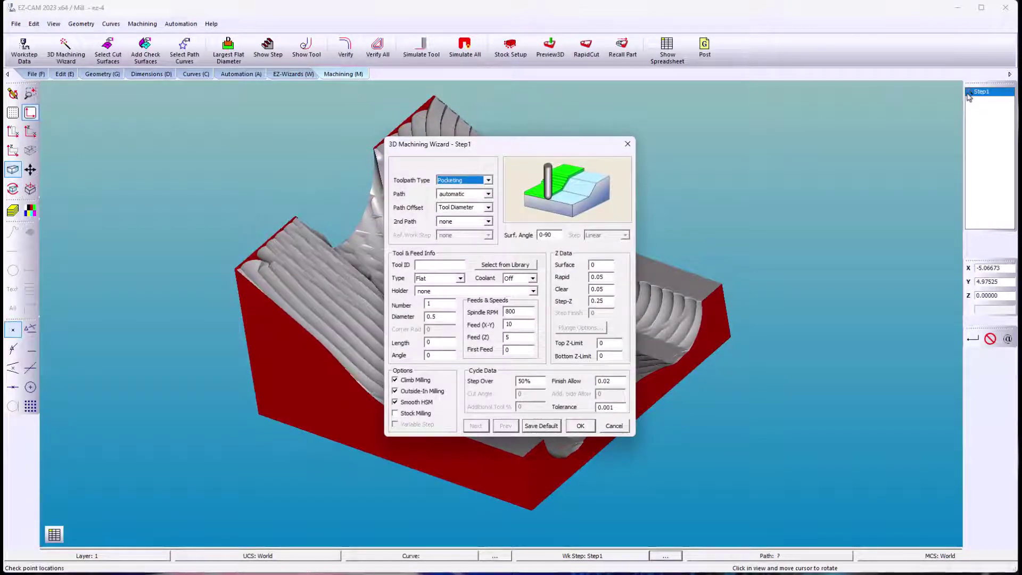
{"action": "left_click", "coordinate": [395, 404]}
{"action": "left_click", "coordinate": [580, 426]}
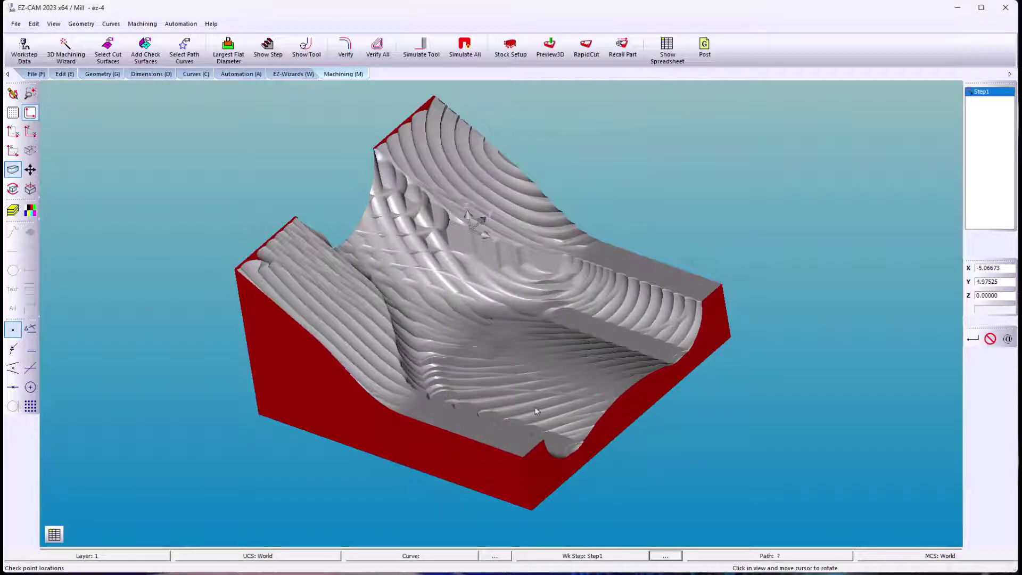
{"action": "left_click", "coordinate": [12, 94]}
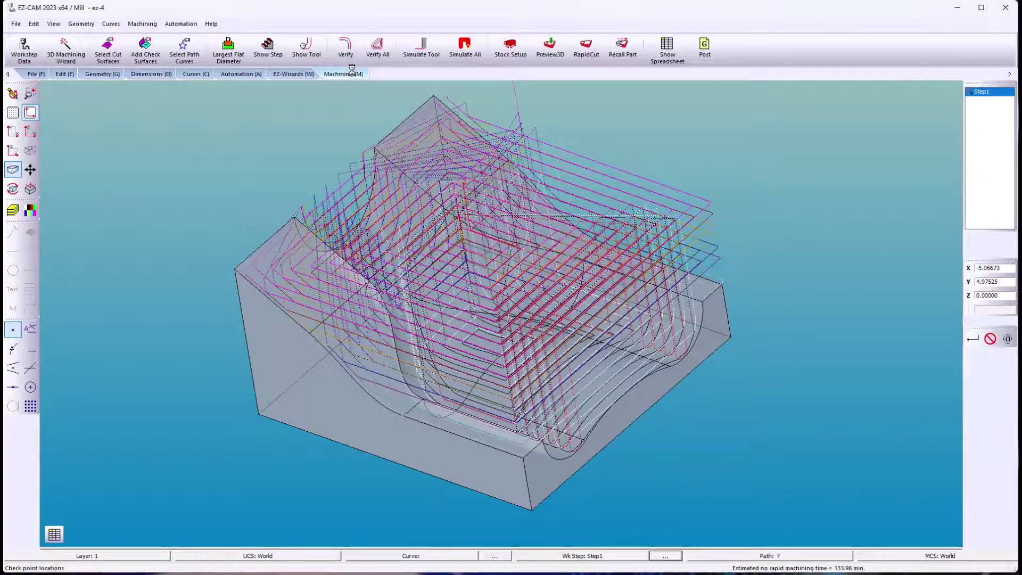
{"action": "left_click", "coordinate": [549, 48]}
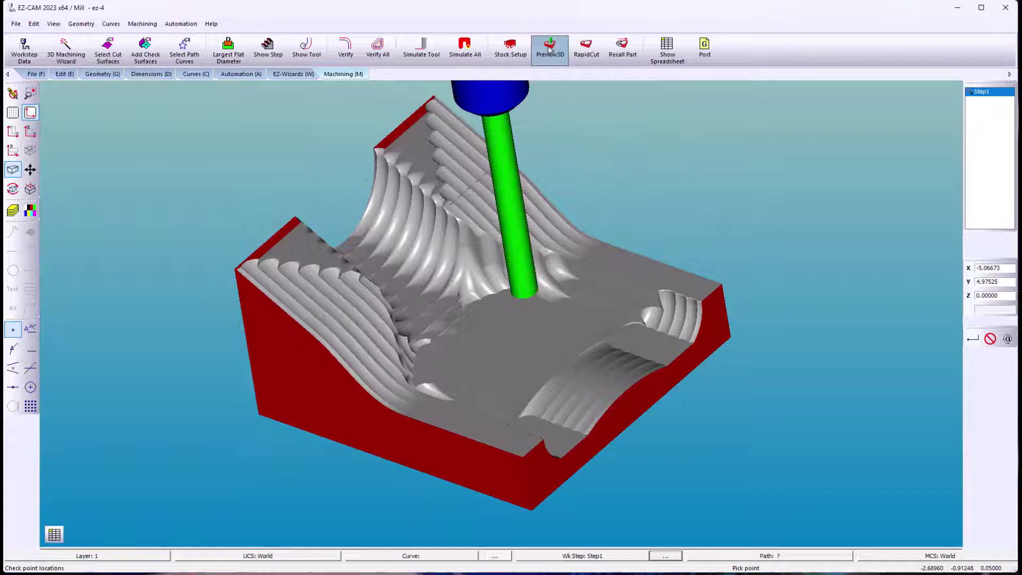
{"action": "middle_click_drag", "start_coordinate": [539, 239], "coordinate": [558, 274]}
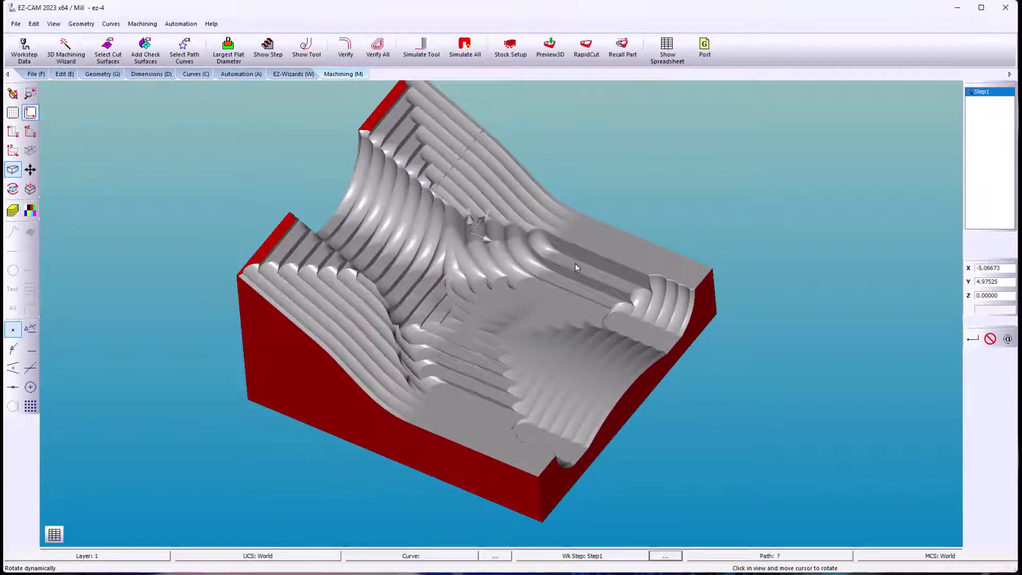
Change Step1 to a Parallel toolpath with Step-Z 0.25
{"action": "double_click", "coordinate": [970, 94]}
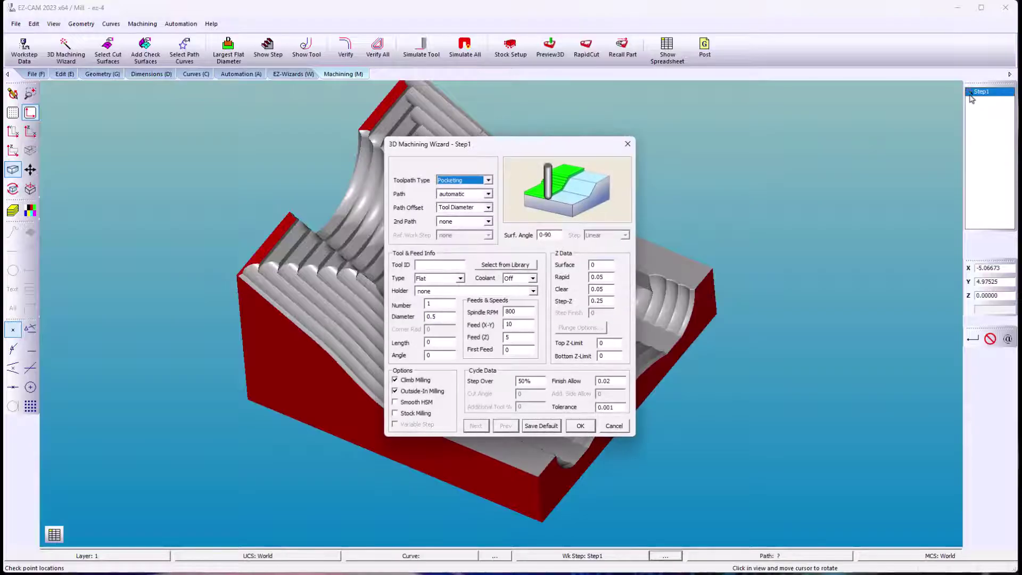
{"action": "left_click", "coordinate": [489, 180]}
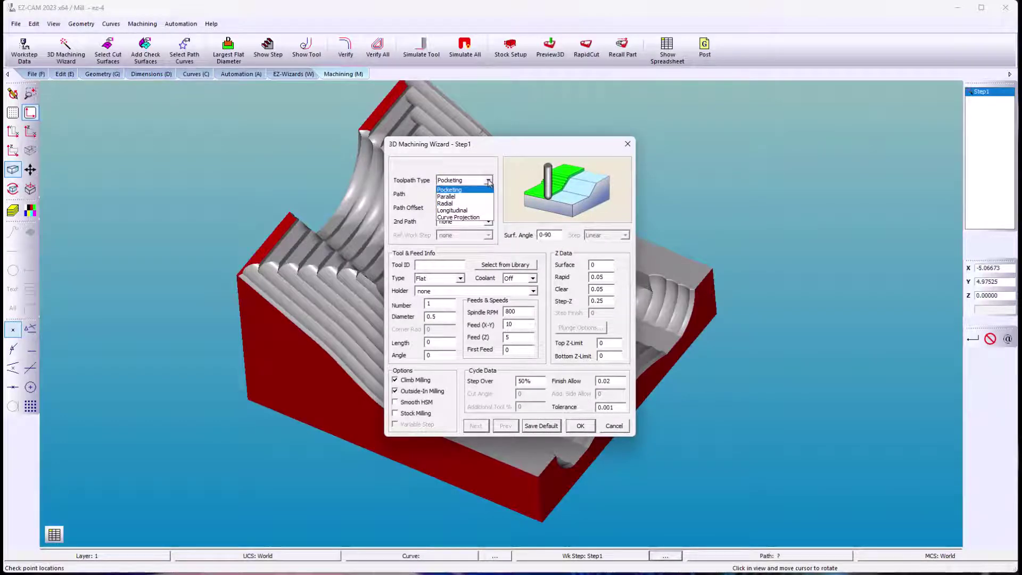
{"action": "left_click", "coordinate": [488, 196]}
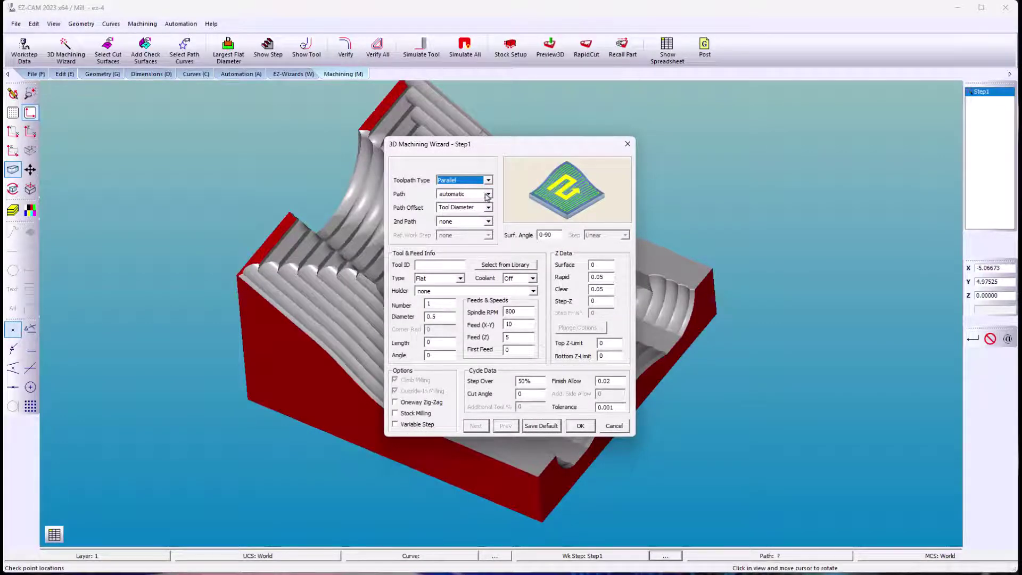
{"action": "left_click", "coordinate": [613, 301]}
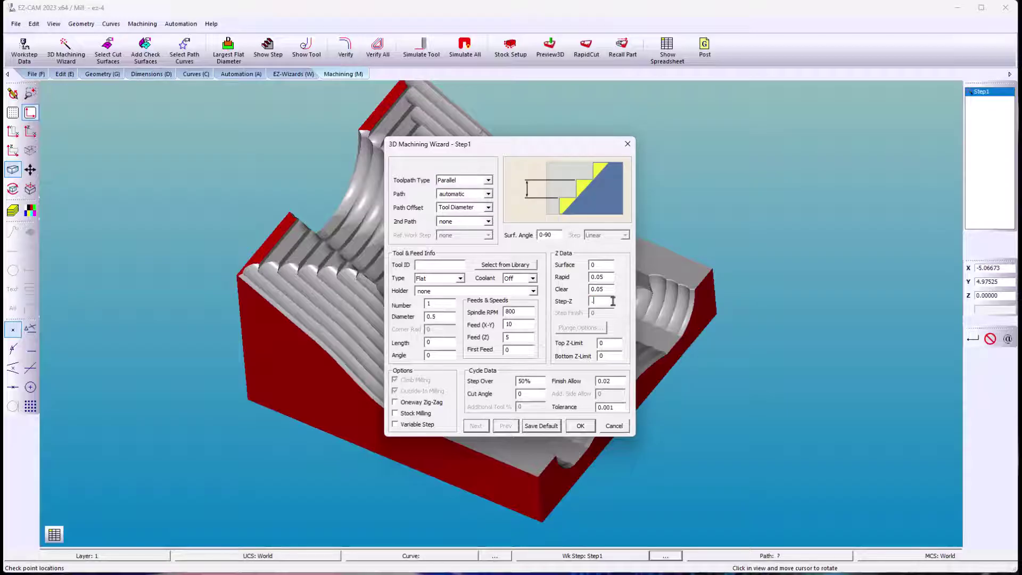
{"action": "type", "text": ".25"}
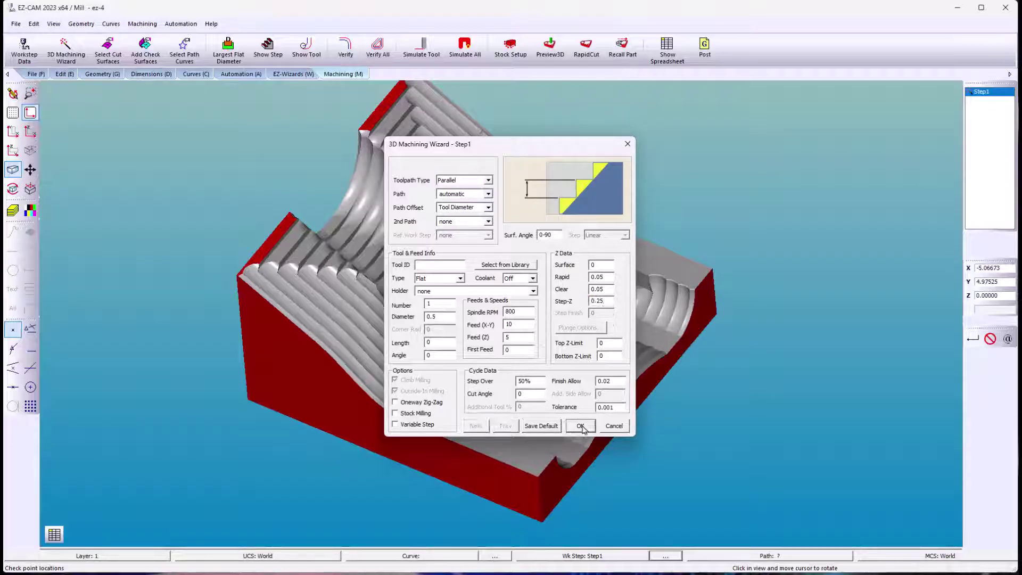
{"action": "left_click", "coordinate": [580, 426]}
Redraw the parallel toolpath and simulate the machined stock in 3D
{"action": "left_click", "coordinate": [16, 93]}
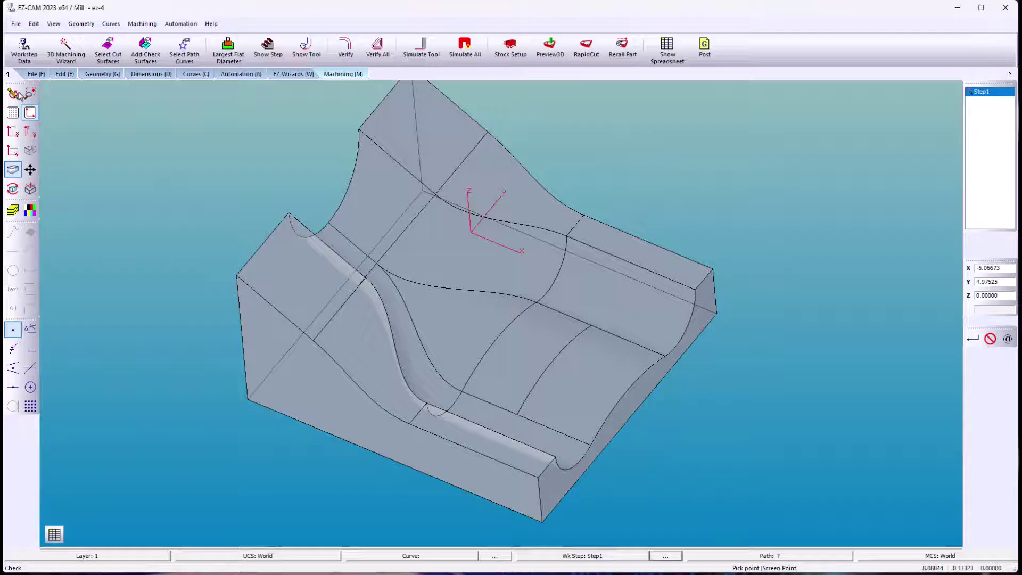
{"action": "left_click", "coordinate": [345, 49]}
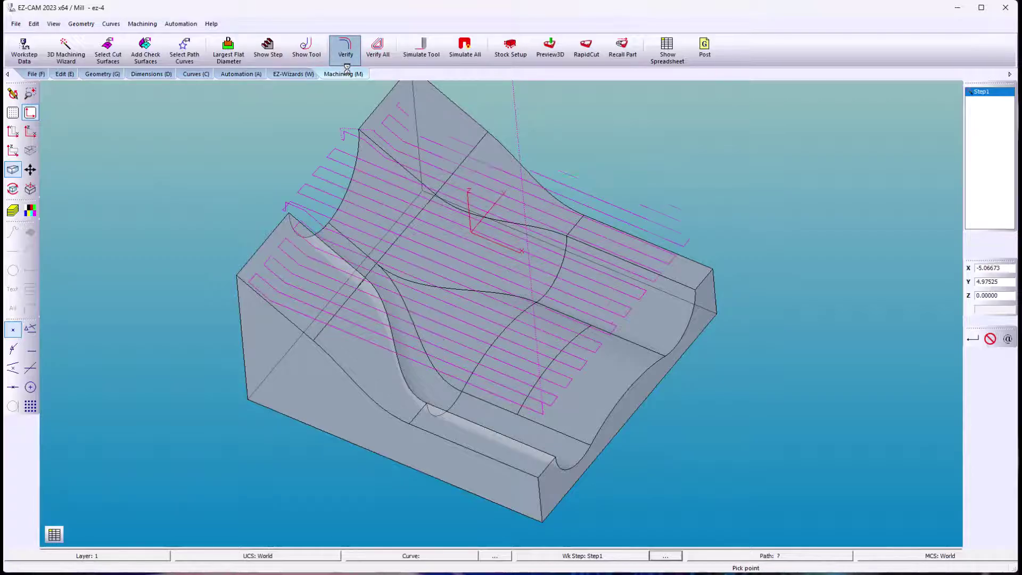
{"action": "left_click", "coordinate": [548, 48]}
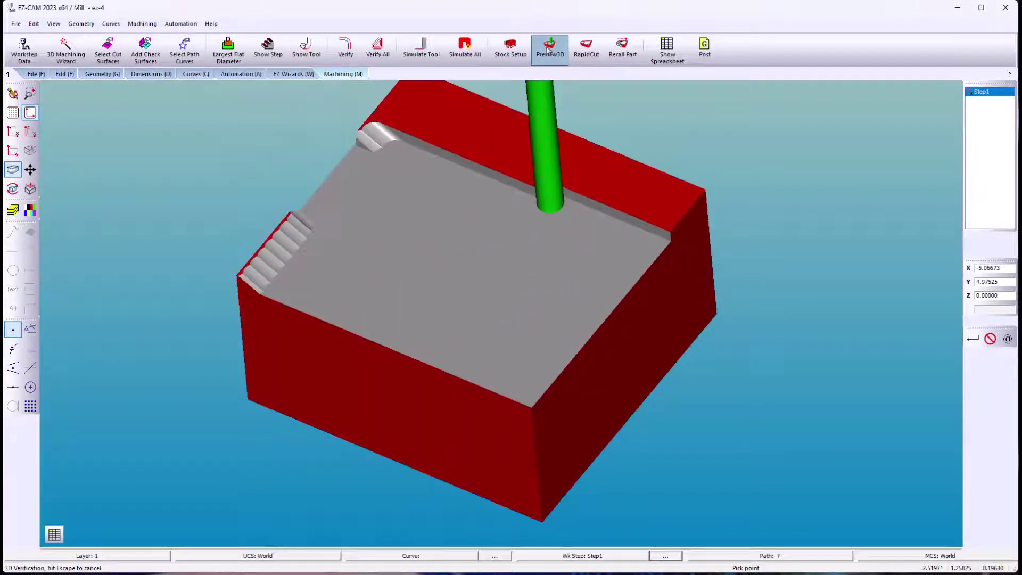
{"action": "left_click", "coordinate": [13, 189]}
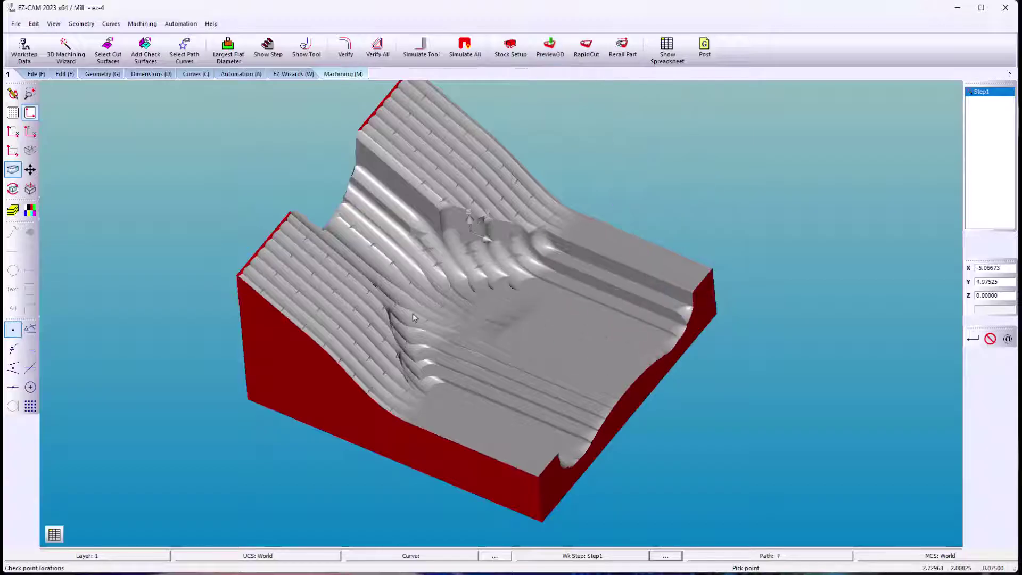
{"action": "mouse_move", "coordinate": [413, 313]}
{"action": "left_mouse_down"}
{"action": "mouse_move", "coordinate": [442, 373]}
{"action": "mouse_move", "coordinate": [360, 420]}
{"action": "mouse_move", "coordinate": [330, 356]}
{"action": "mouse_move", "coordinate": [411, 297]}
{"action": "left_mouse_up"}
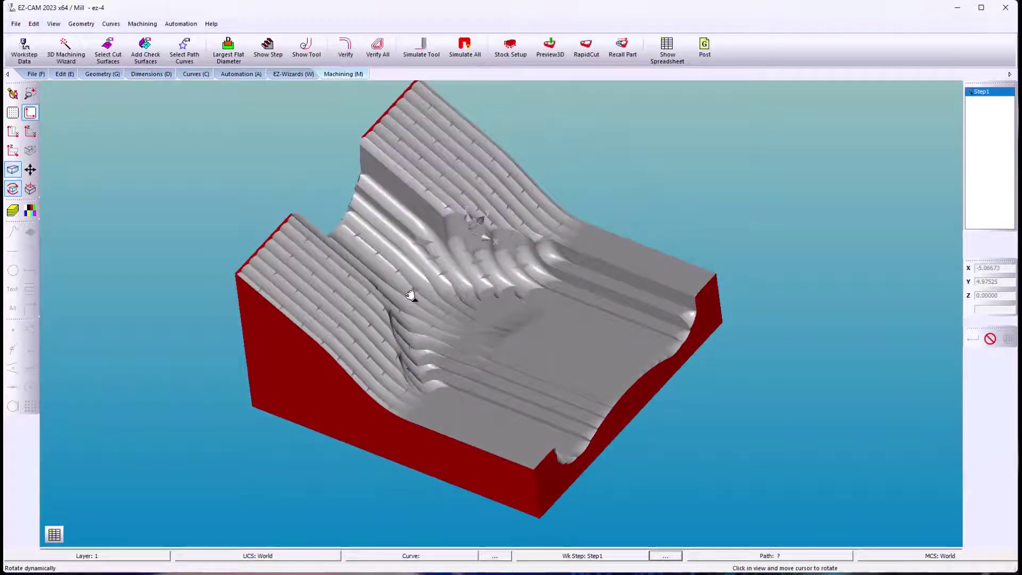
Change Step1 to a Radial toolpath with Step-Z 0.25
{"action": "double_click", "coordinate": [972, 94]}
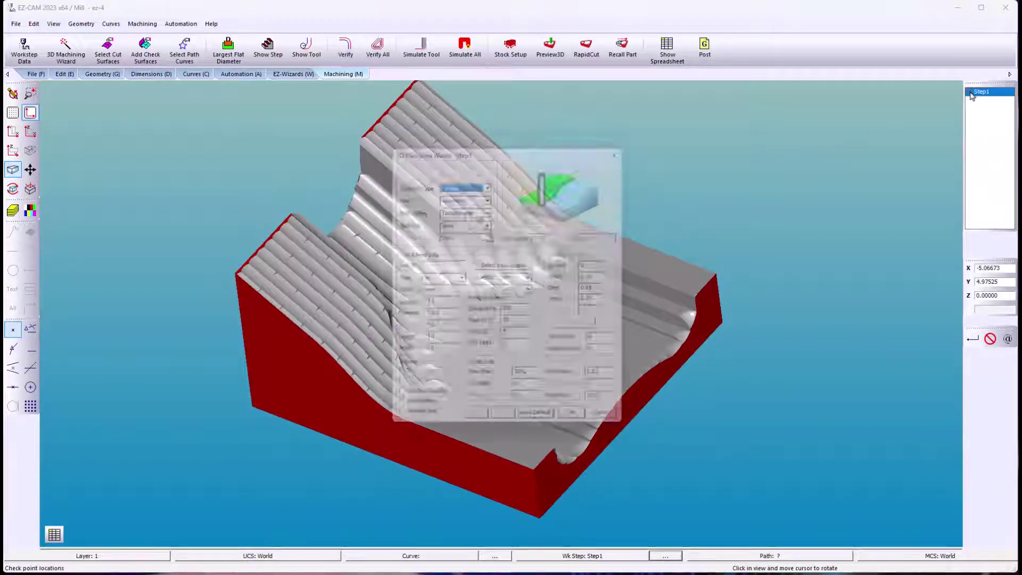
{"action": "left_click", "coordinate": [487, 181]}
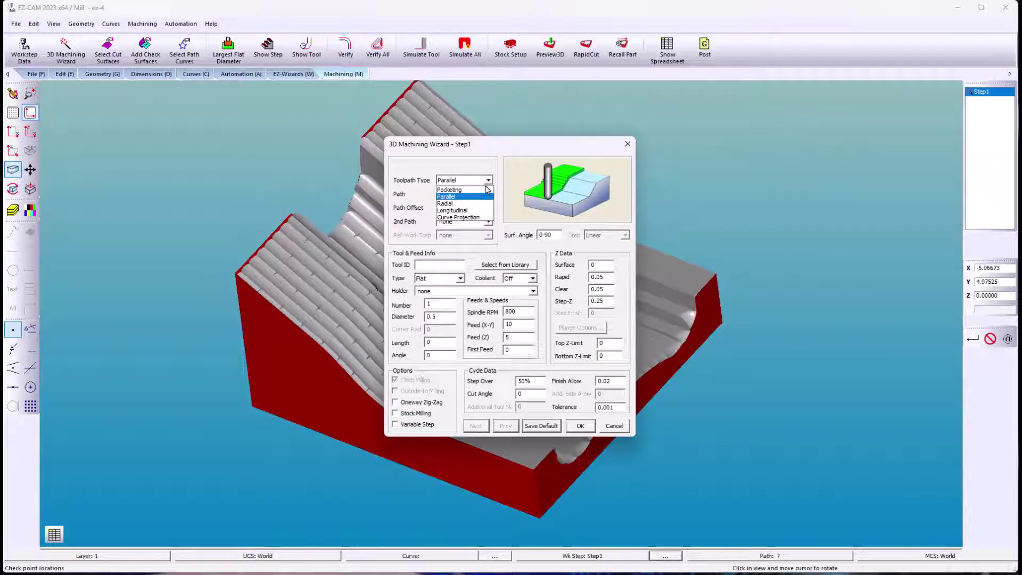
{"action": "left_click", "coordinate": [490, 208]}
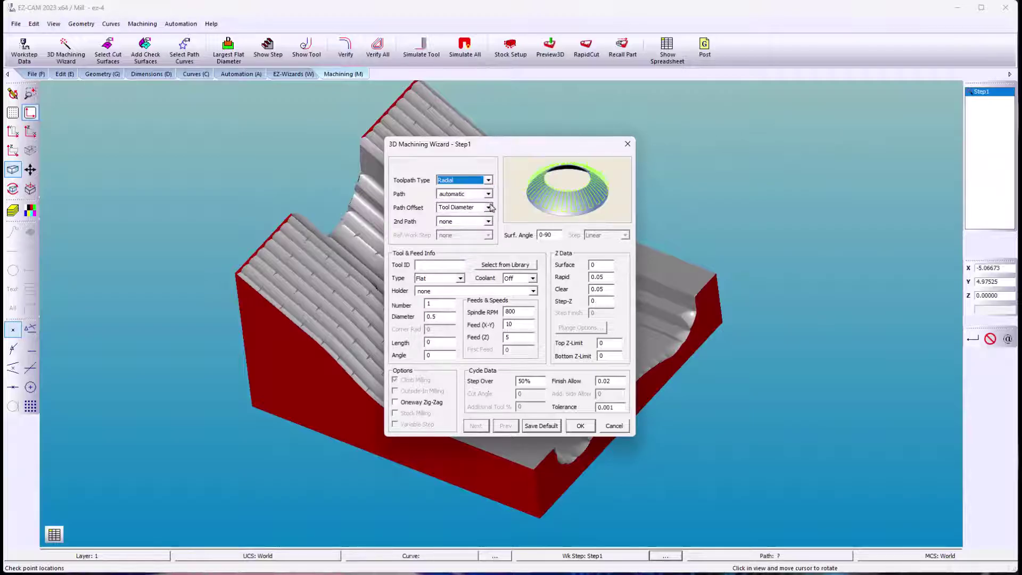
{"action": "double_click", "coordinate": [602, 302]}
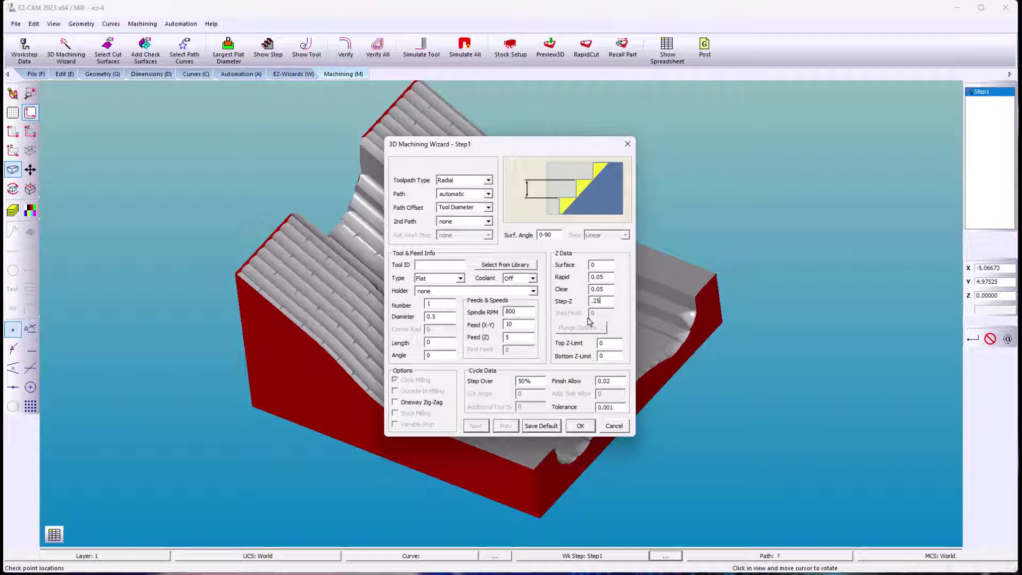
{"action": "left_click", "coordinate": [579, 424]}
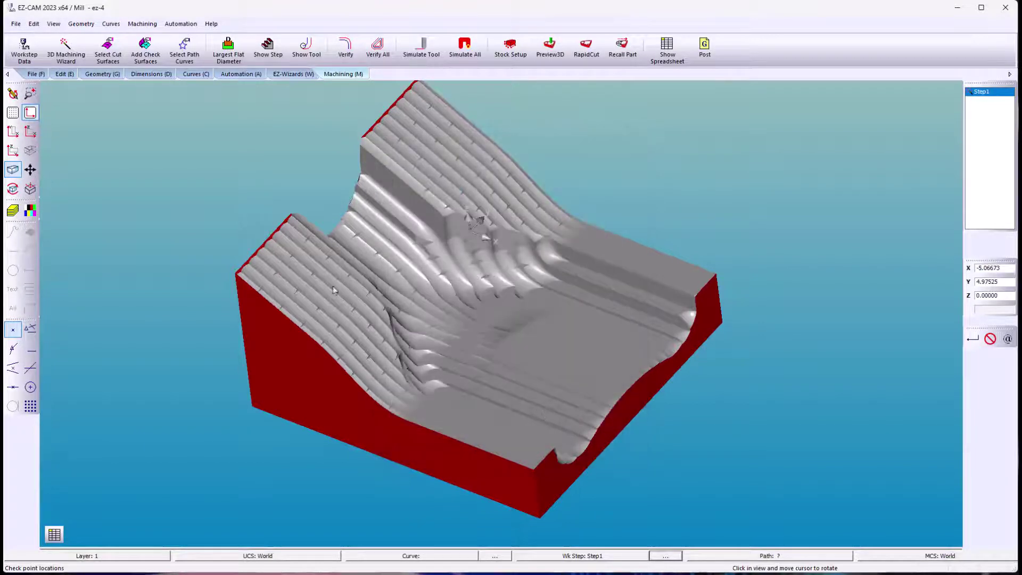
Redraw the radial toolpath and simulate the cut, viewing the stock from near top-down
{"action": "left_click", "coordinate": [14, 95]}
{"action": "left_click", "coordinate": [345, 50]}
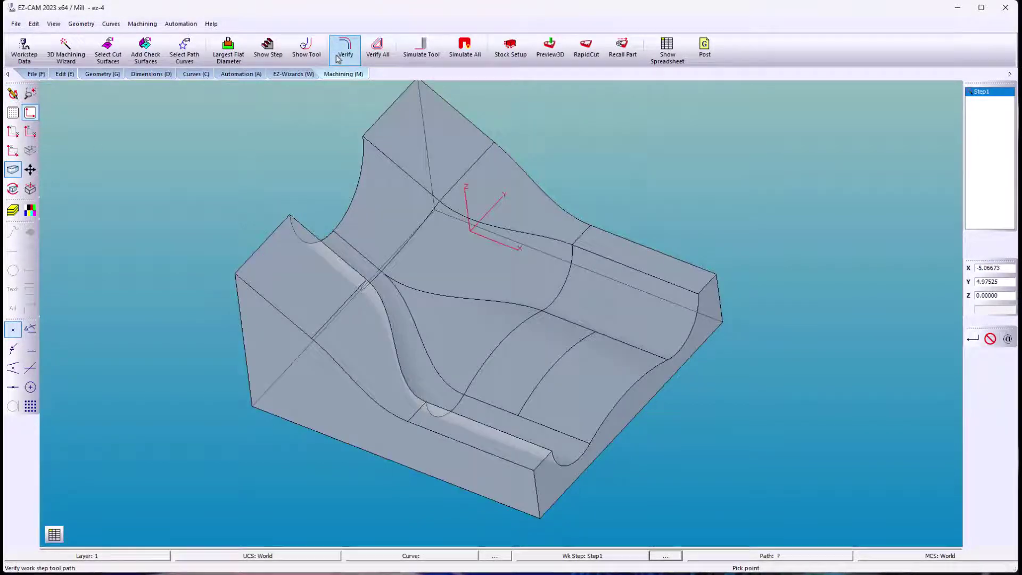
{"action": "left_click", "coordinate": [551, 55]}
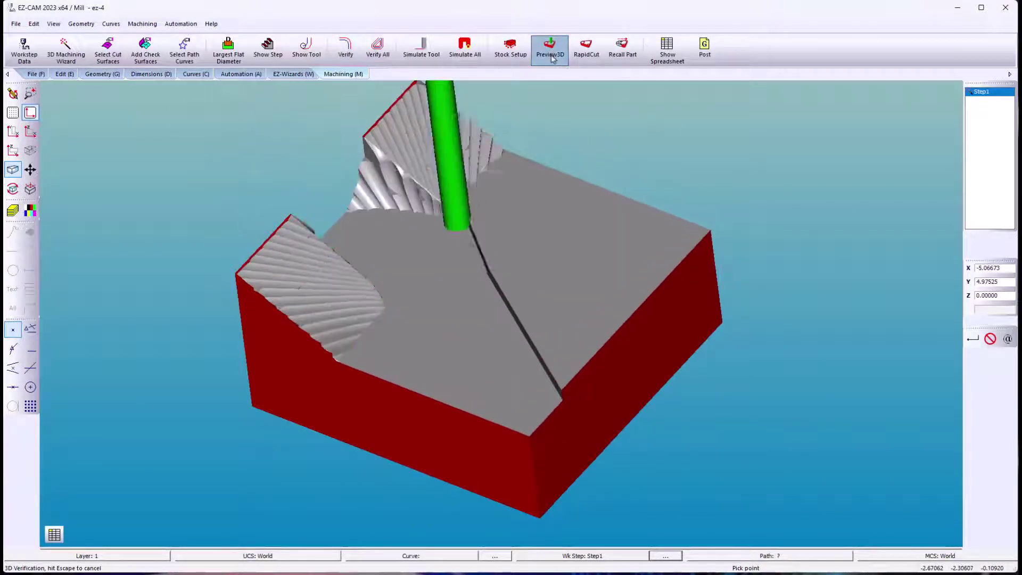
{"action": "middle_click_drag", "start_coordinate": [479, 228], "coordinate": [494, 245]}
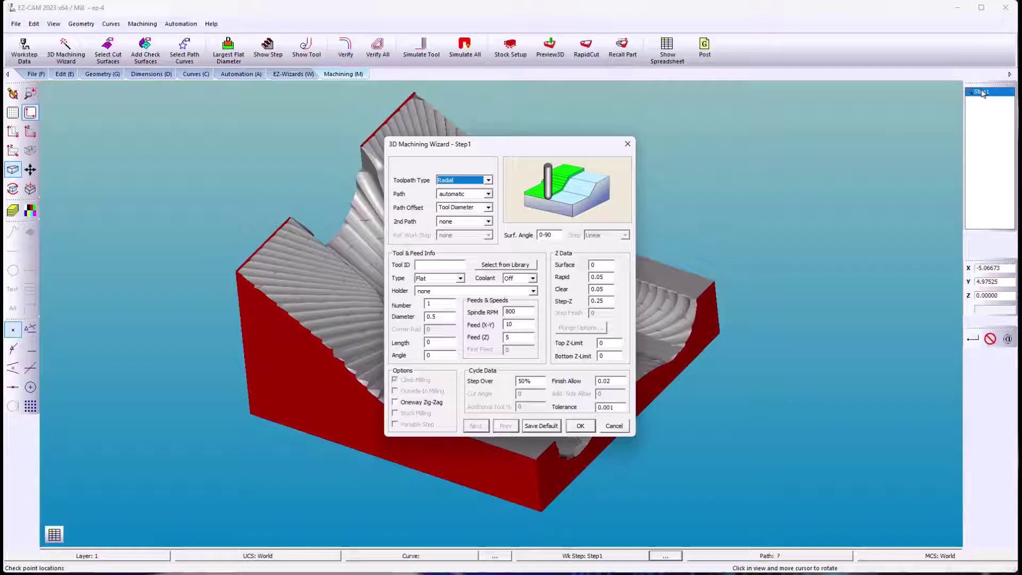
Switch Step1 to the Longitudinal toolpath type and accept the settings
{"action": "left_click", "coordinate": [488, 180]}
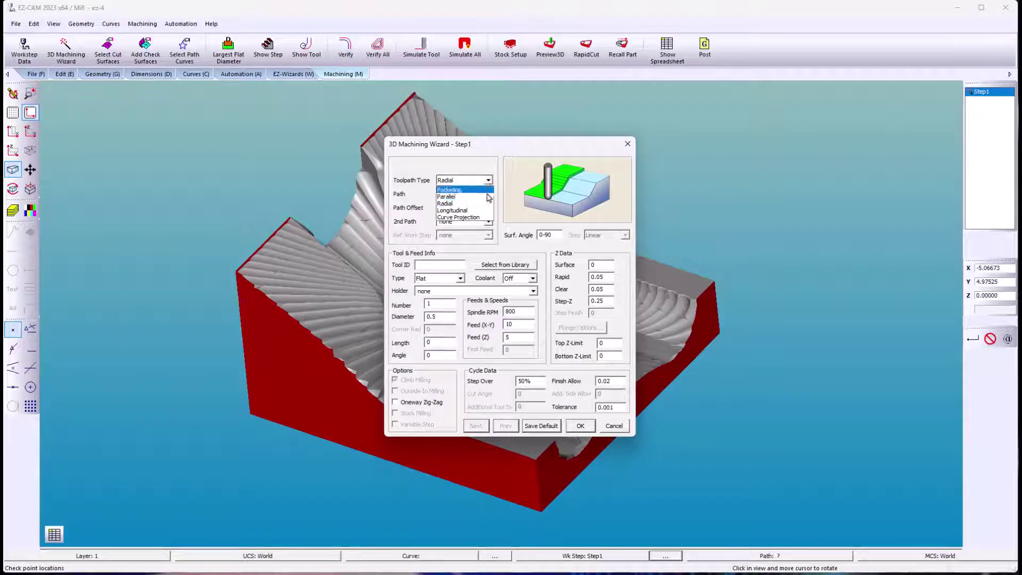
{"action": "left_click", "coordinate": [485, 212]}
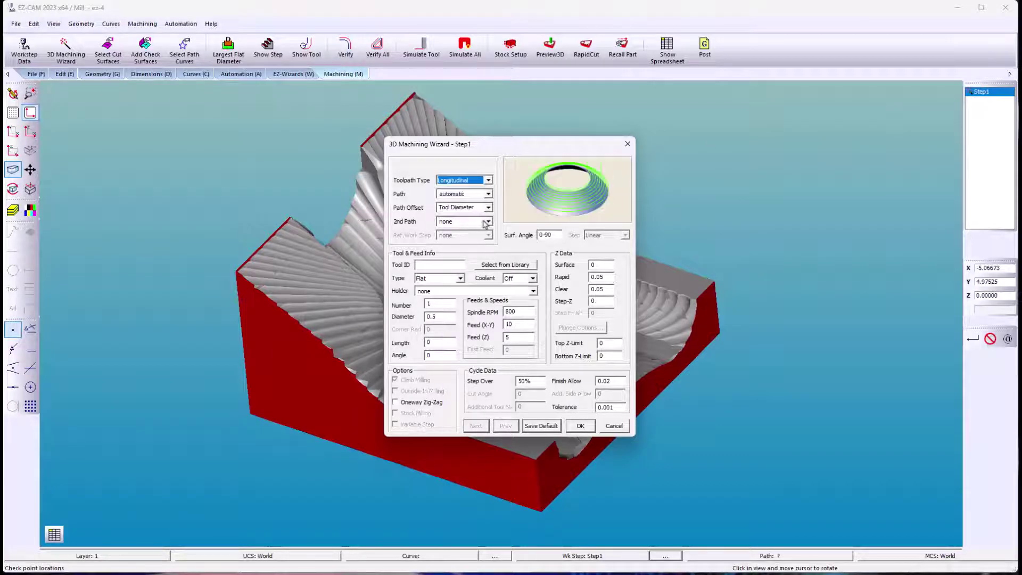
{"action": "left_click", "coordinate": [605, 300]}
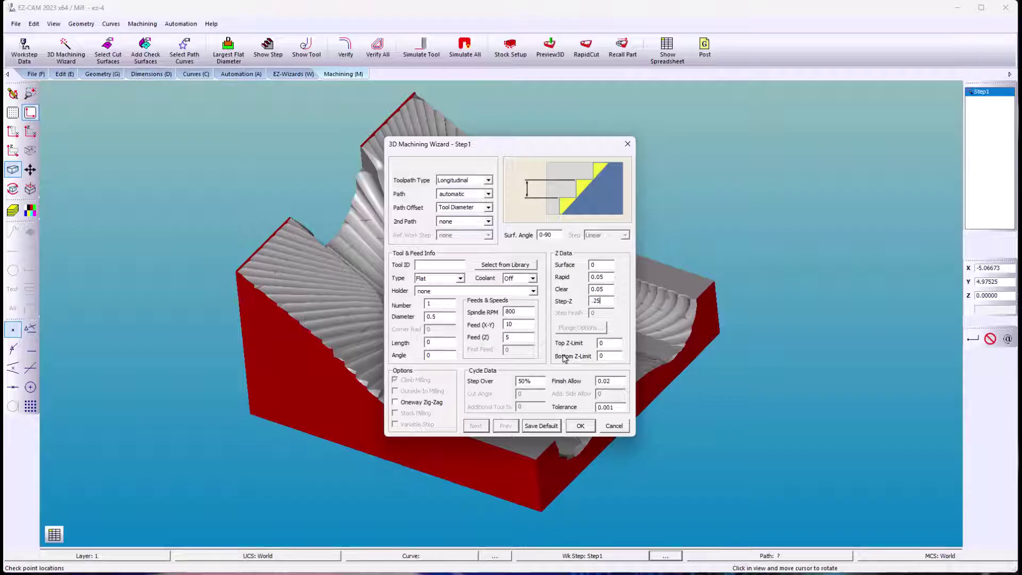
{"action": "left_click", "coordinate": [574, 428]}
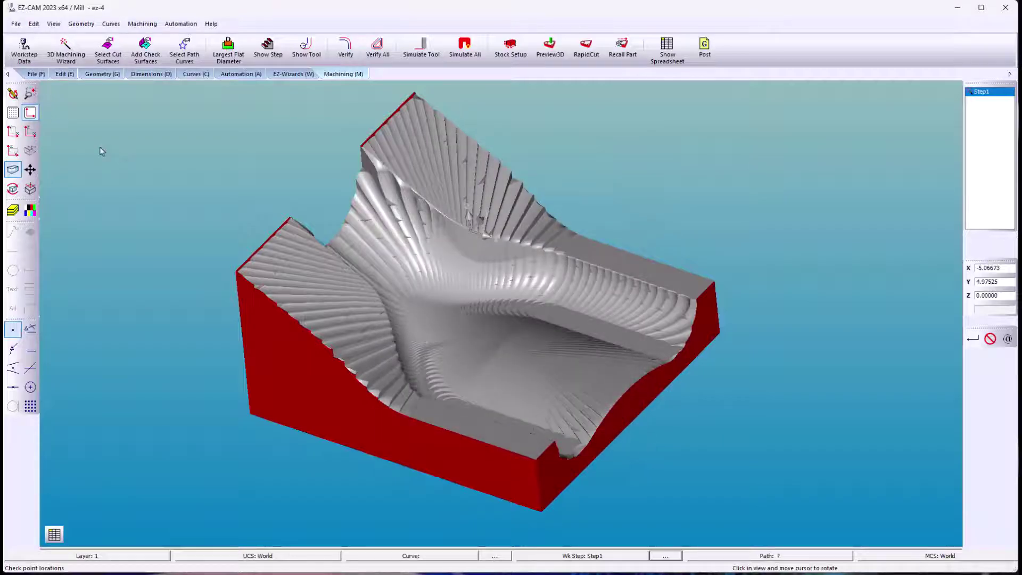
Redraw the Step1 toolpaths and simulate the longitudinal cut on the stock
{"action": "left_click", "coordinate": [13, 96]}
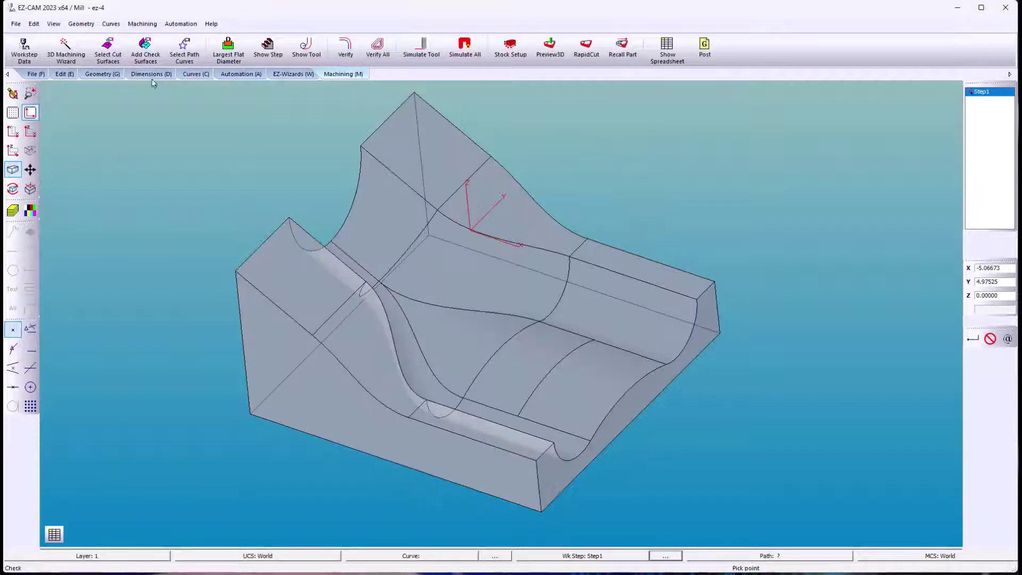
{"action": "left_click", "coordinate": [346, 53]}
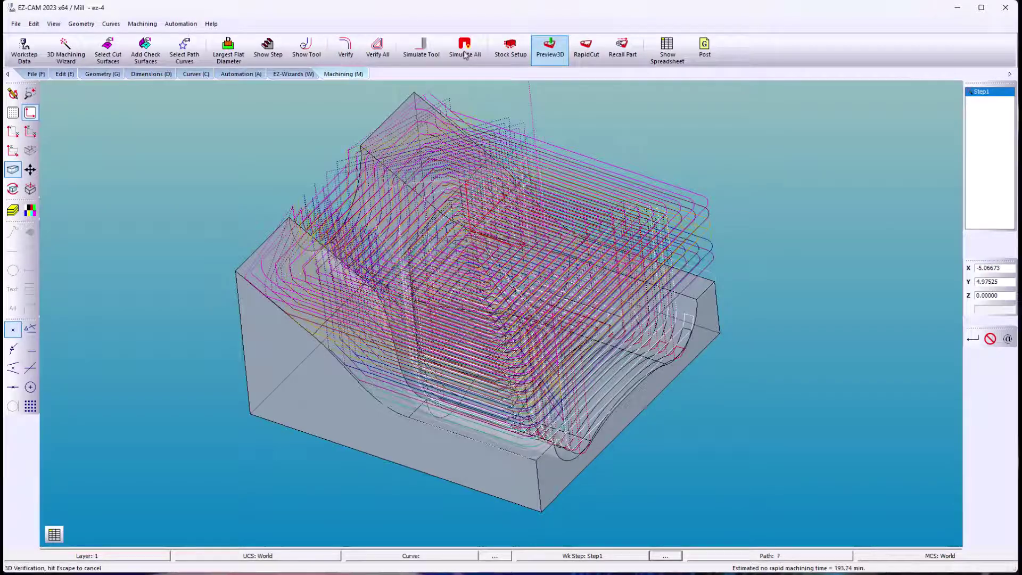
{"action": "left_click", "coordinate": [556, 50]}
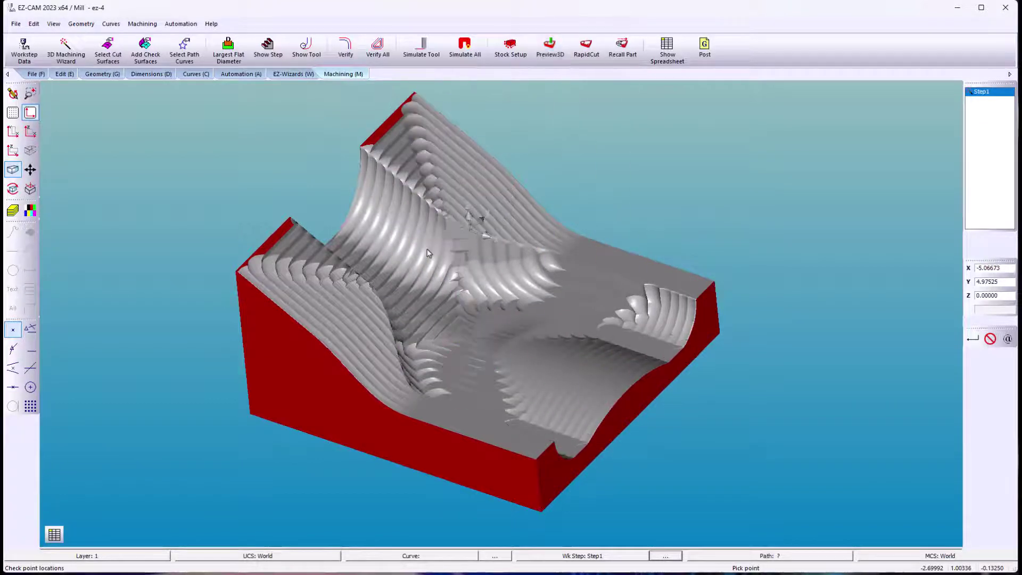
{"action": "mouse_move", "coordinate": [428, 253]}
{"action": "left_mouse_down"}
{"action": "mouse_move", "coordinate": [438, 353]}
{"action": "mouse_move", "coordinate": [443, 243]}
{"action": "left_mouse_up"}
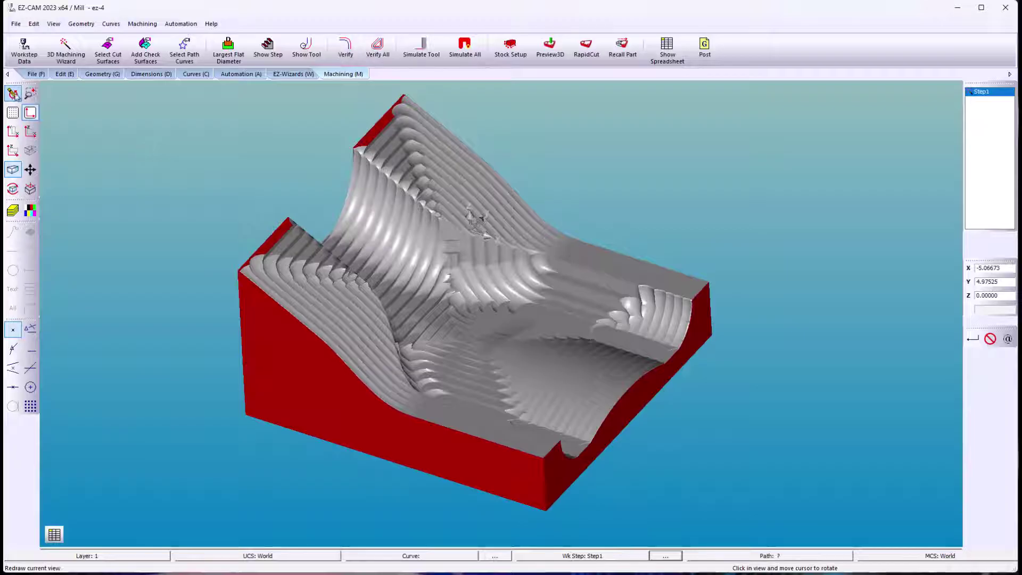
Start a new 3D machining step named Step2
{"action": "left_click", "coordinate": [13, 95]}
{"action": "left_click", "coordinate": [281, 73]}
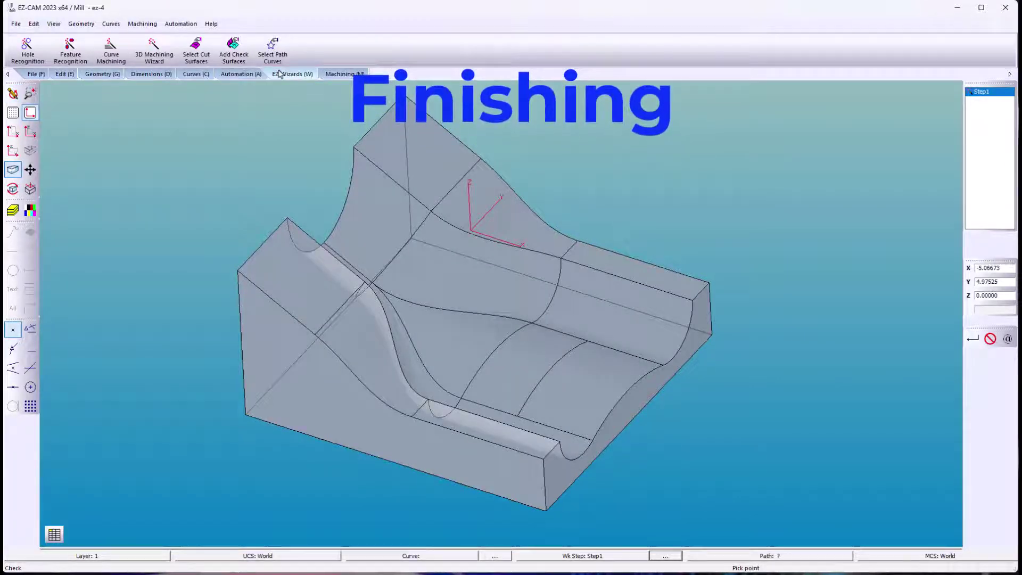
{"action": "left_click", "coordinate": [155, 48]}
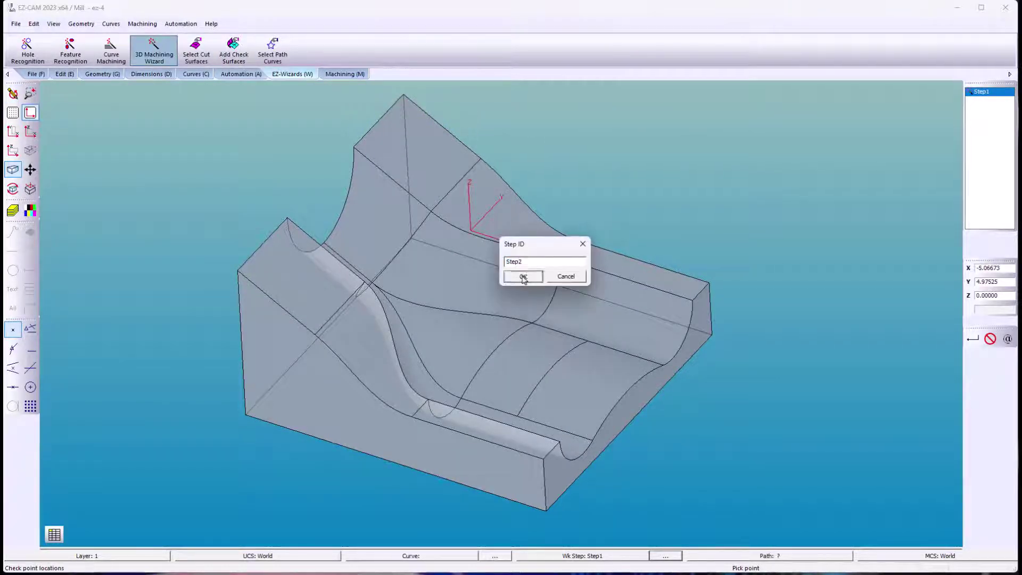
{"action": "left_click", "coordinate": [523, 277]}
Set Step2 to Pocketing with Less Then Diam. offset, tool 2 and 0.06 step-over
{"action": "left_click", "coordinate": [489, 180]}
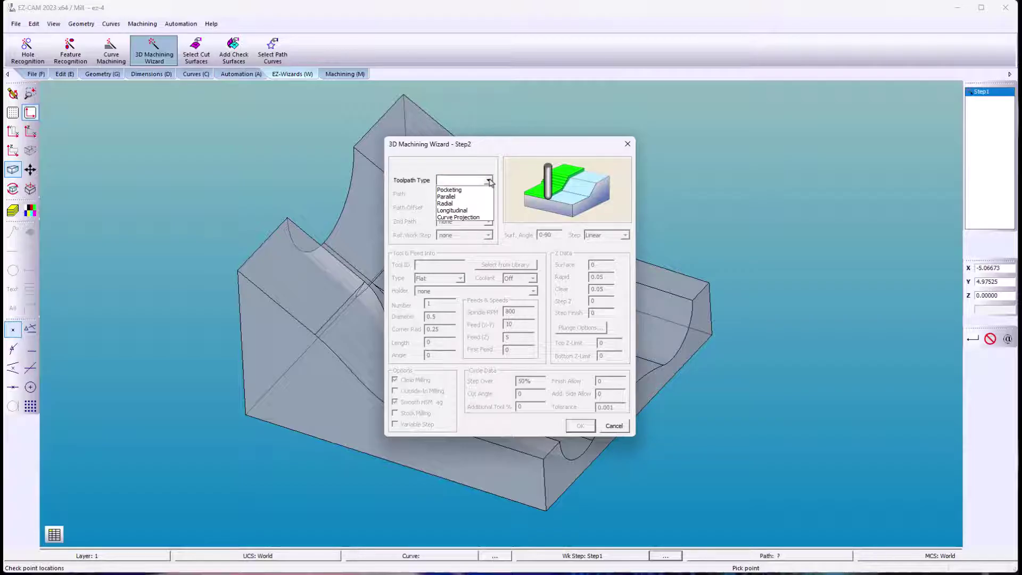
{"action": "left_click", "coordinate": [488, 191]}
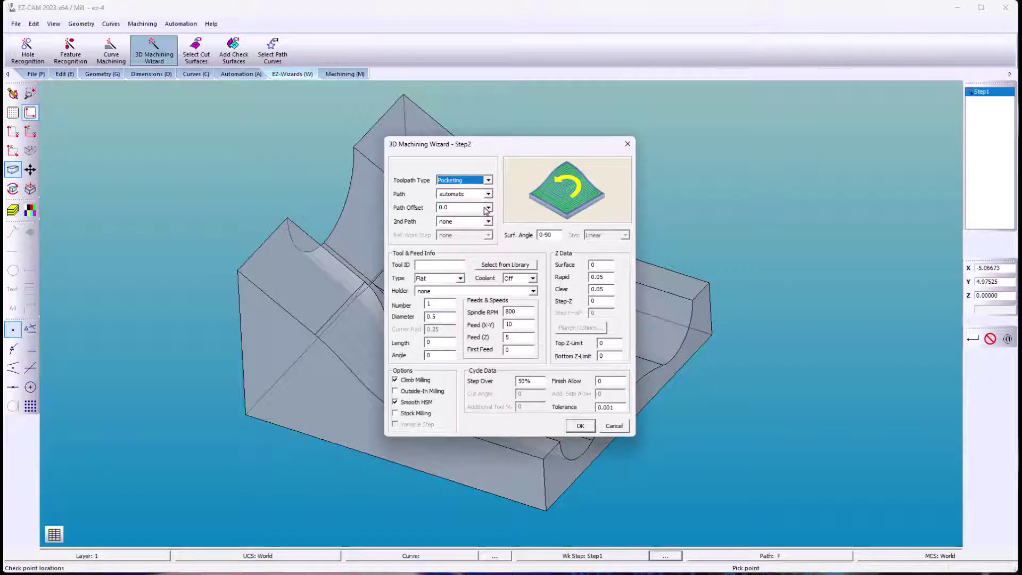
{"action": "left_click", "coordinate": [487, 207]}
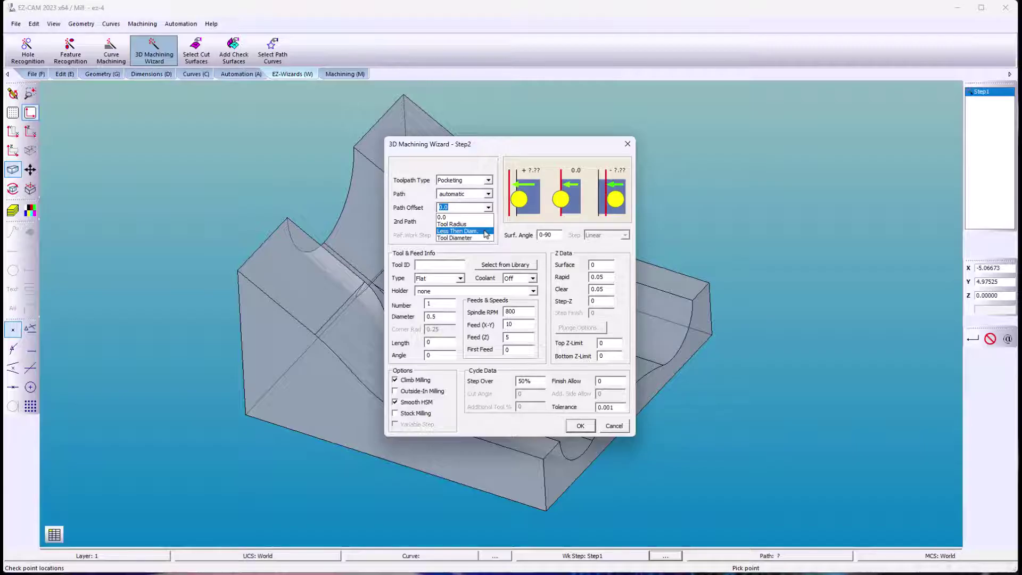
{"action": "left_click", "coordinate": [484, 231]}
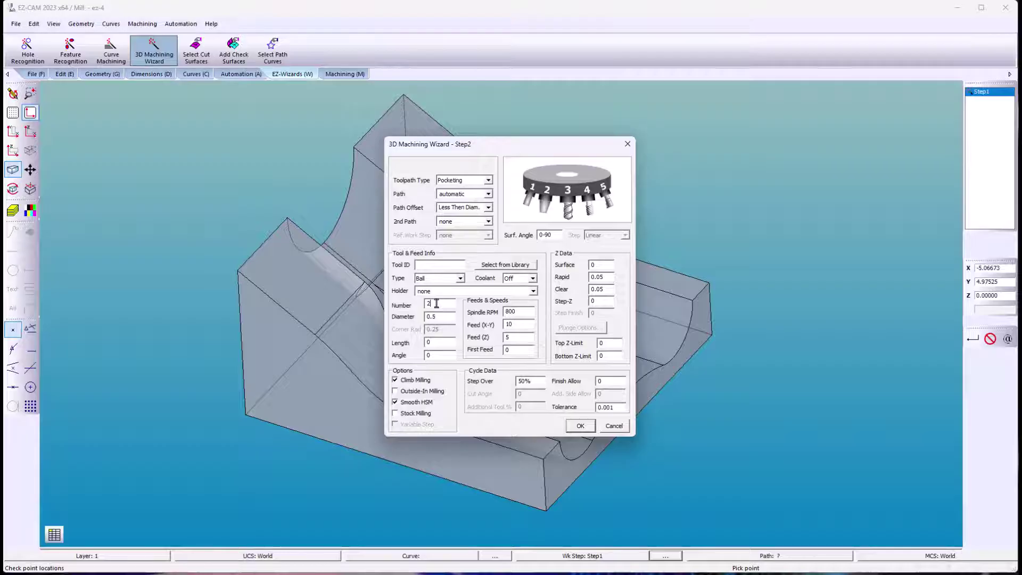
{"action": "left_click", "coordinate": [538, 381]}
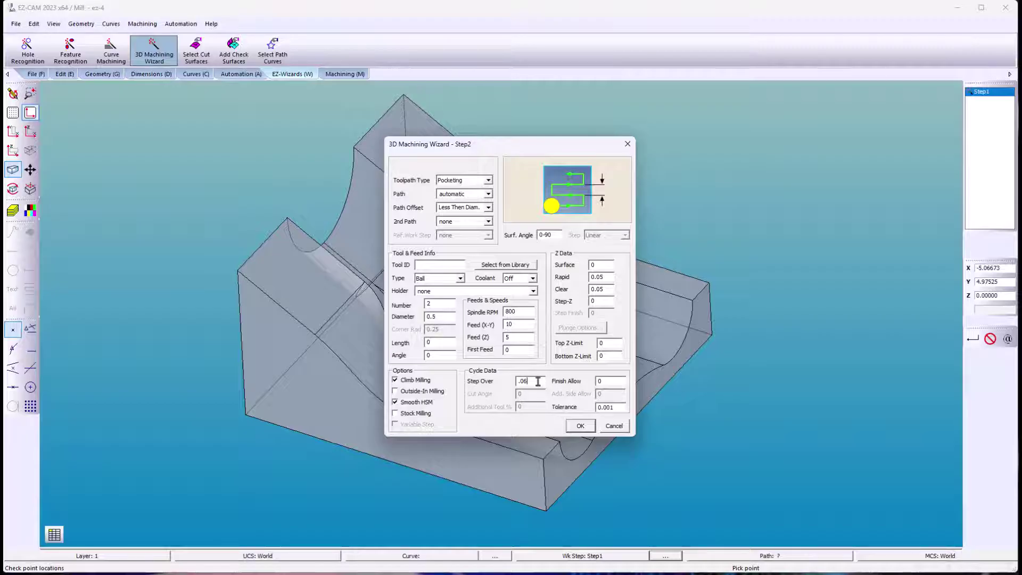
{"action": "key", "text": "Return"}
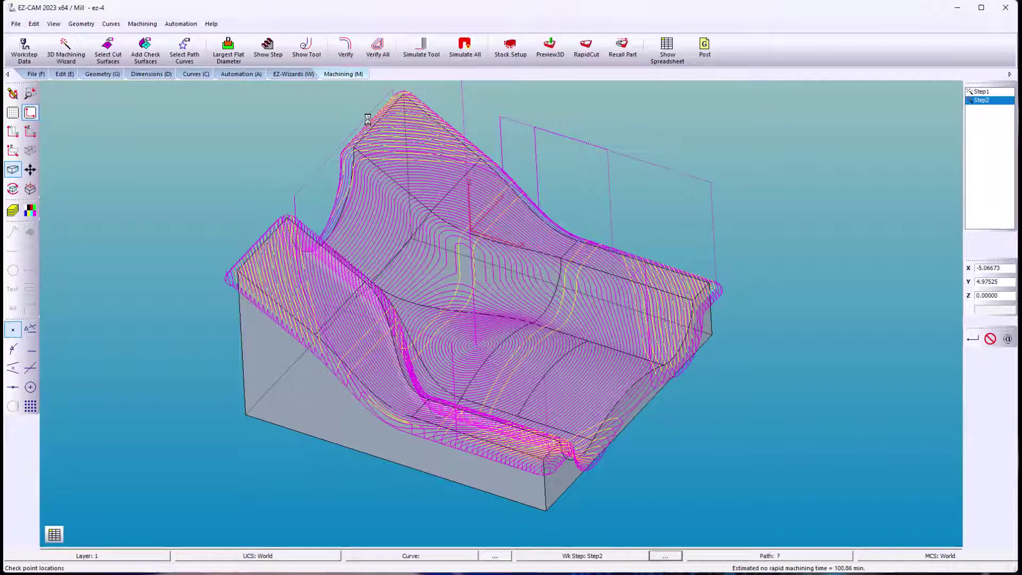
Simulate the Step2 finishing pass and rotate the part to check its smooth surface
{"action": "left_click", "coordinate": [550, 48]}
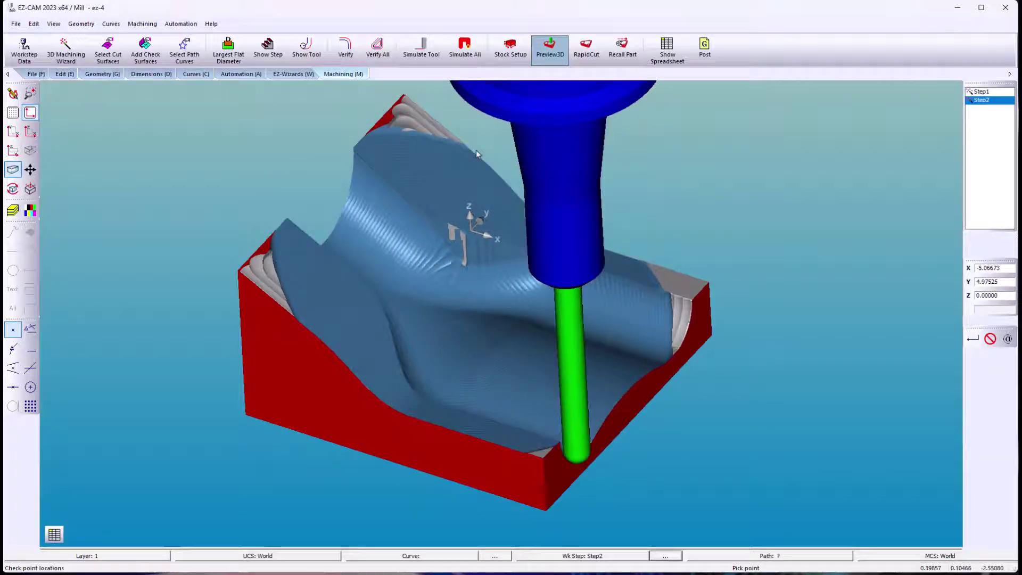
{"action": "middle_click_drag", "start_coordinate": [483, 279], "coordinate": [473, 389]}
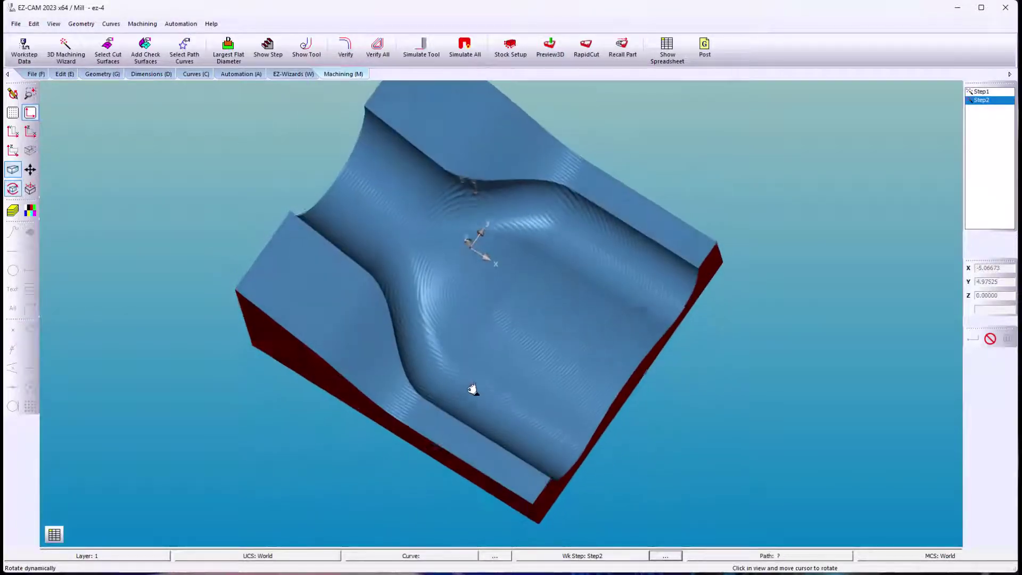
{"action": "mouse_move", "coordinate": [473, 389]}
{"action": "left_mouse_down"}
{"action": "mouse_move", "coordinate": [472, 432]}
{"action": "mouse_move", "coordinate": [464, 263]}
{"action": "left_mouse_up"}
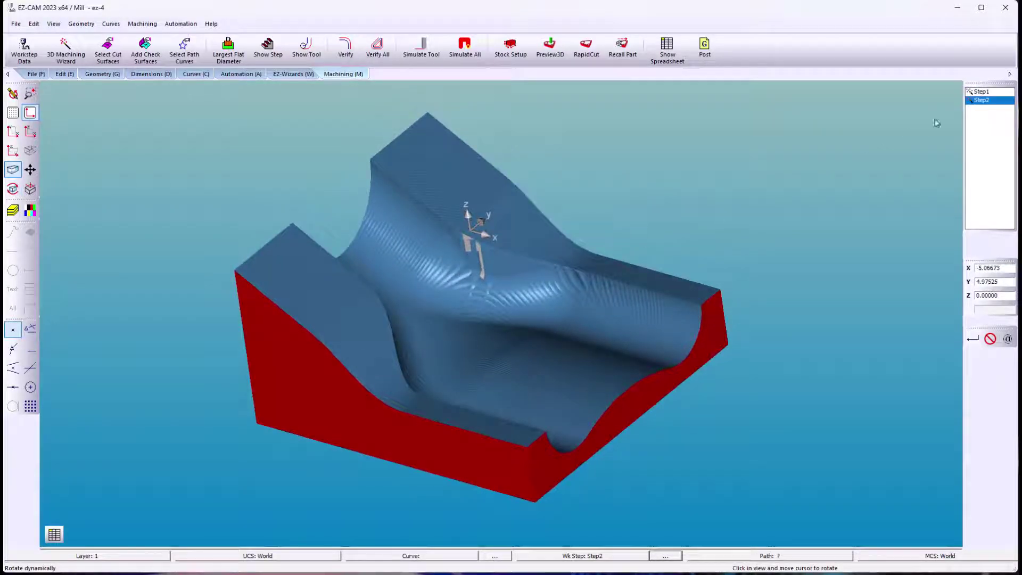
Turn off Smooth HSM for Step2 and redraw its finishing toolpath
{"action": "double_click", "coordinate": [981, 100]}
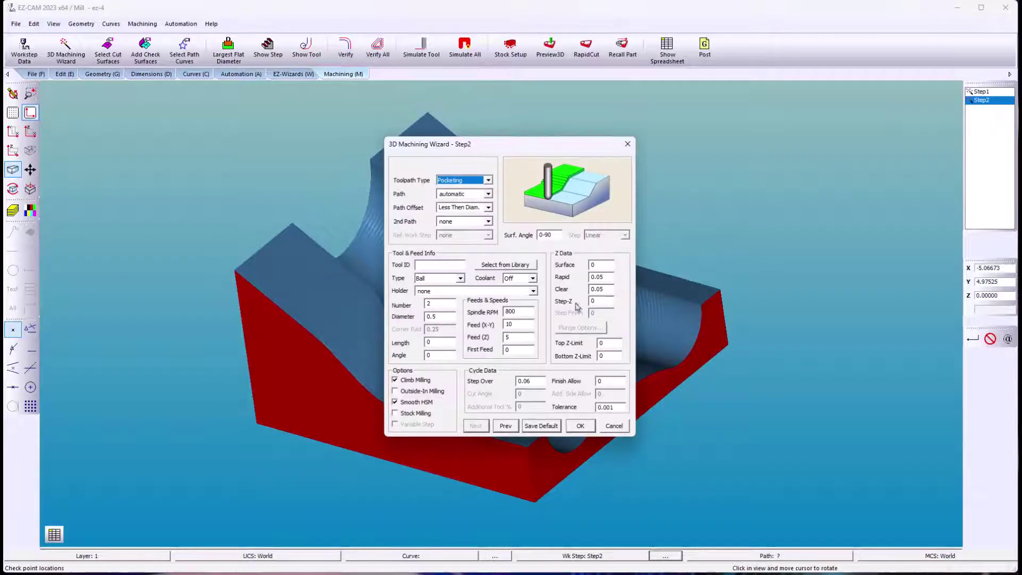
{"action": "left_click", "coordinate": [395, 402]}
{"action": "left_click", "coordinate": [582, 426]}
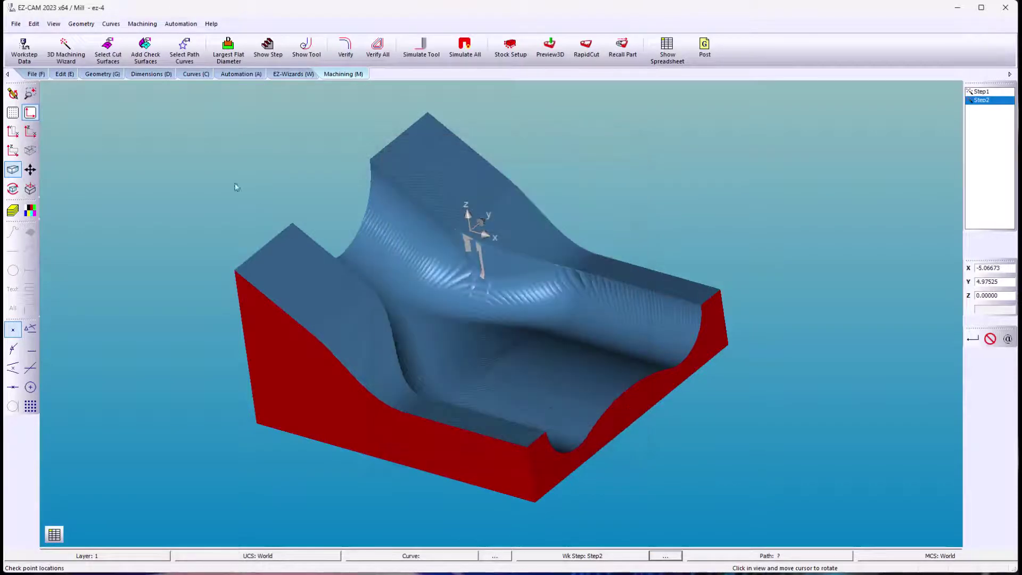
{"action": "left_click", "coordinate": [14, 95]}
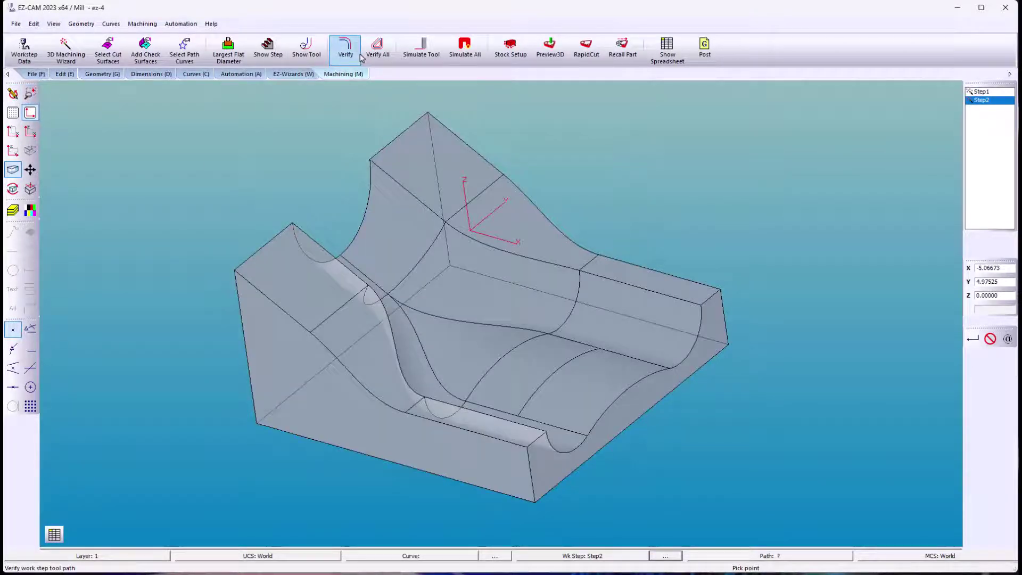
{"action": "left_click", "coordinate": [345, 48]}
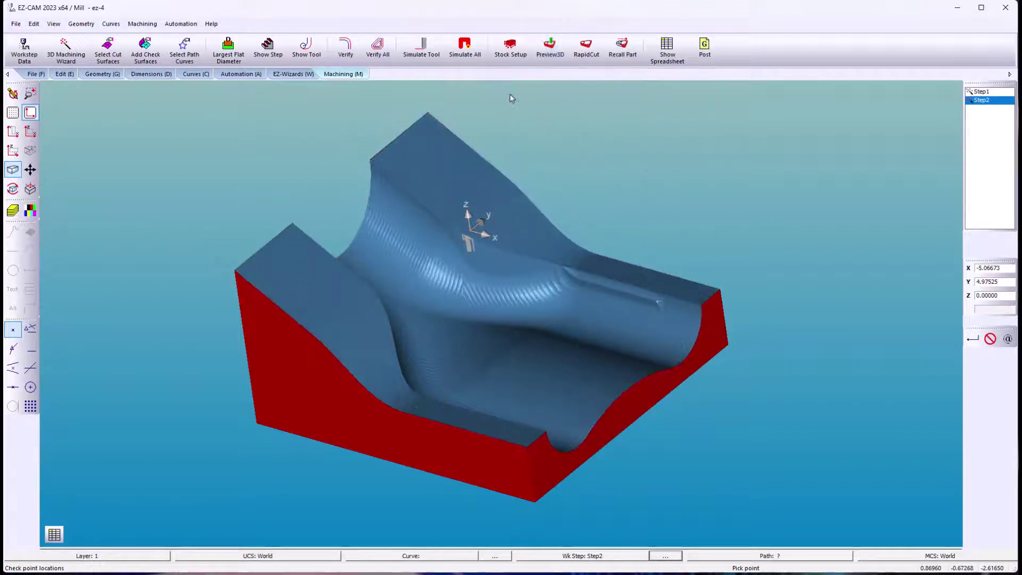
{"action": "middle_click_drag", "start_coordinate": [508, 101], "coordinate": [474, 171]}
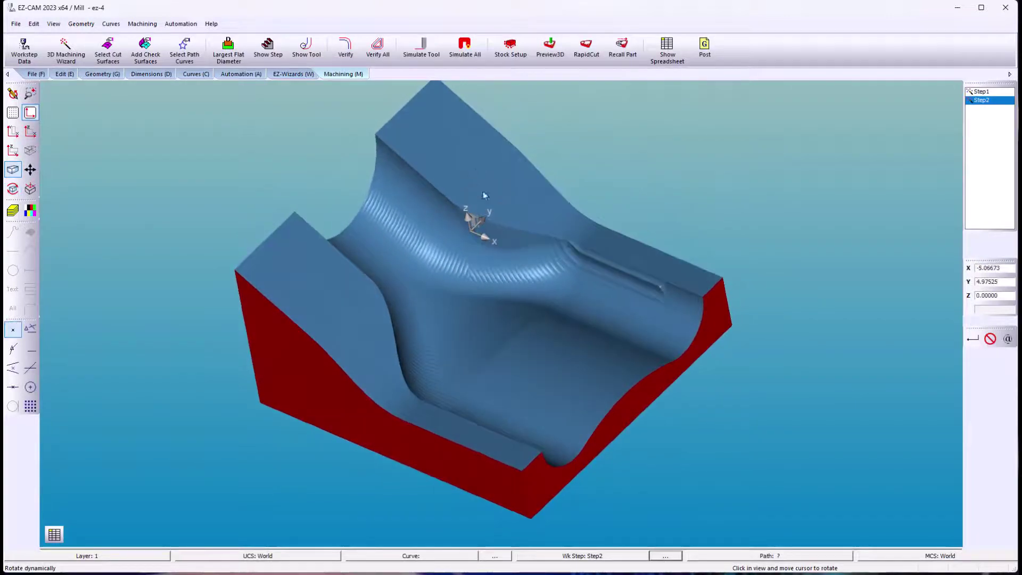
Change Step2 to a Parallel toolpath, redraw and simulate it, then return to the plain part
{"action": "double_click", "coordinate": [975, 101]}
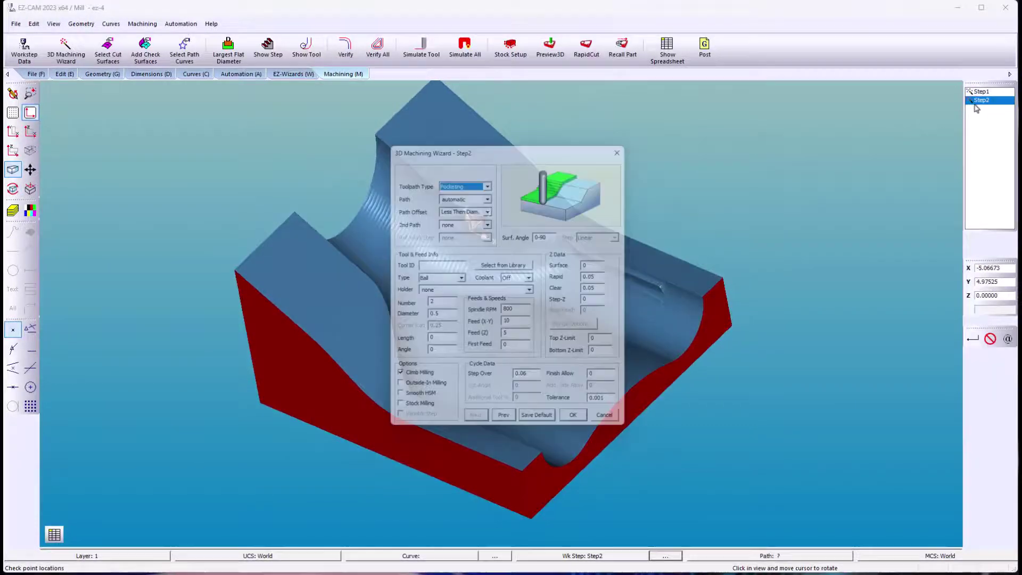
{"action": "left_click", "coordinate": [489, 181]}
{"action": "left_click", "coordinate": [486, 197]}
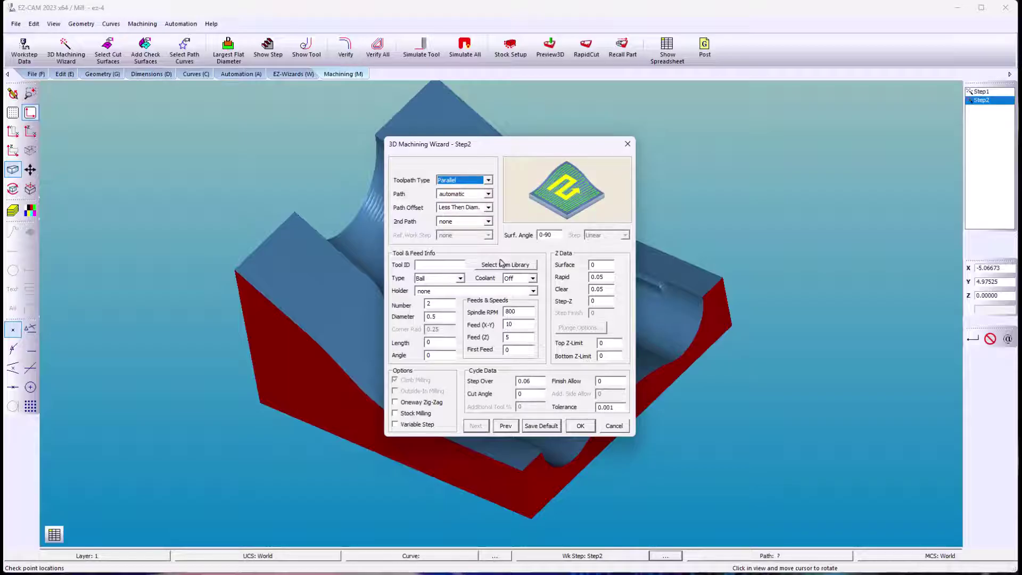
{"action": "left_click", "coordinate": [581, 426]}
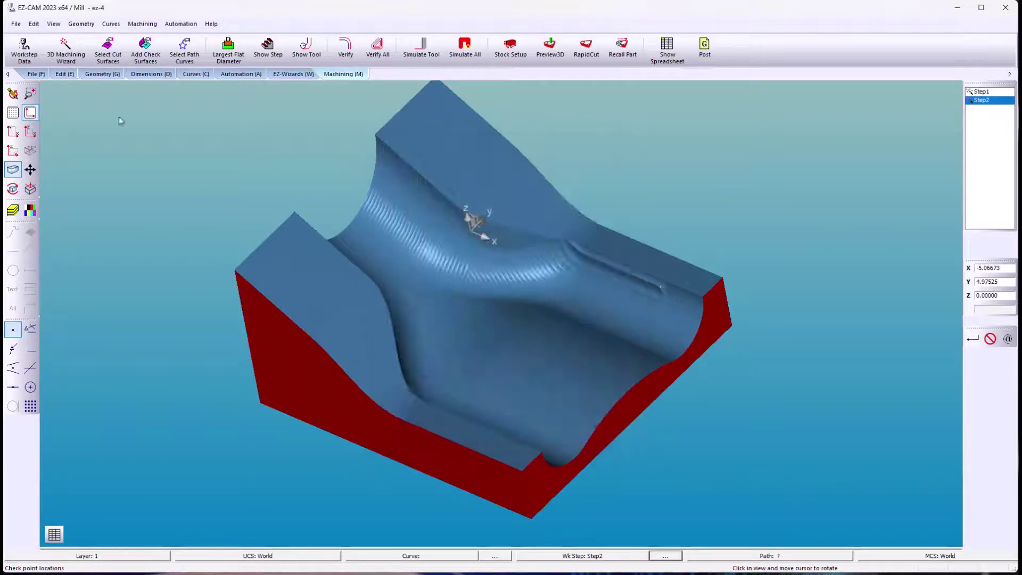
{"action": "left_click", "coordinate": [346, 49]}
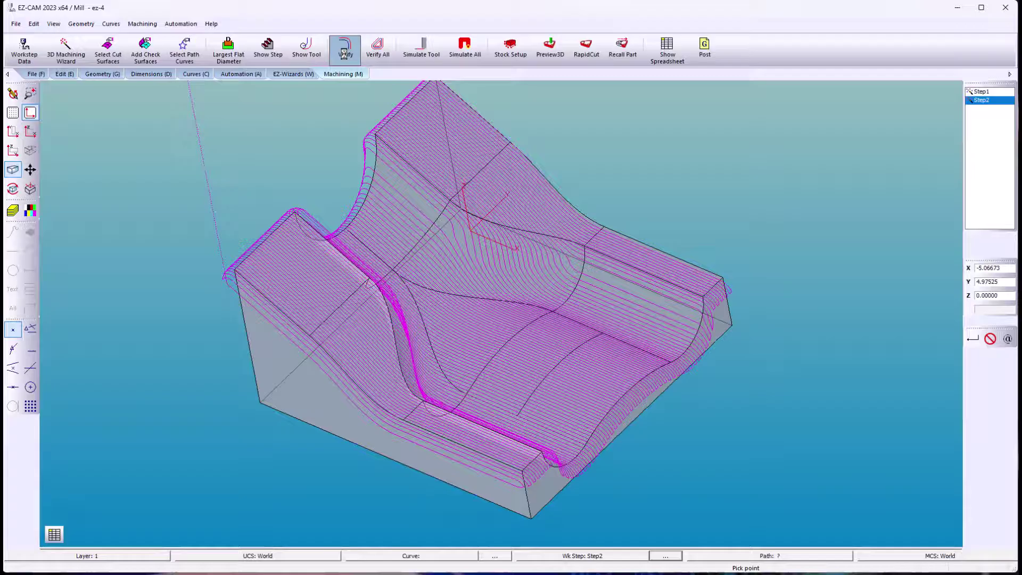
{"action": "left_click", "coordinate": [550, 49]}
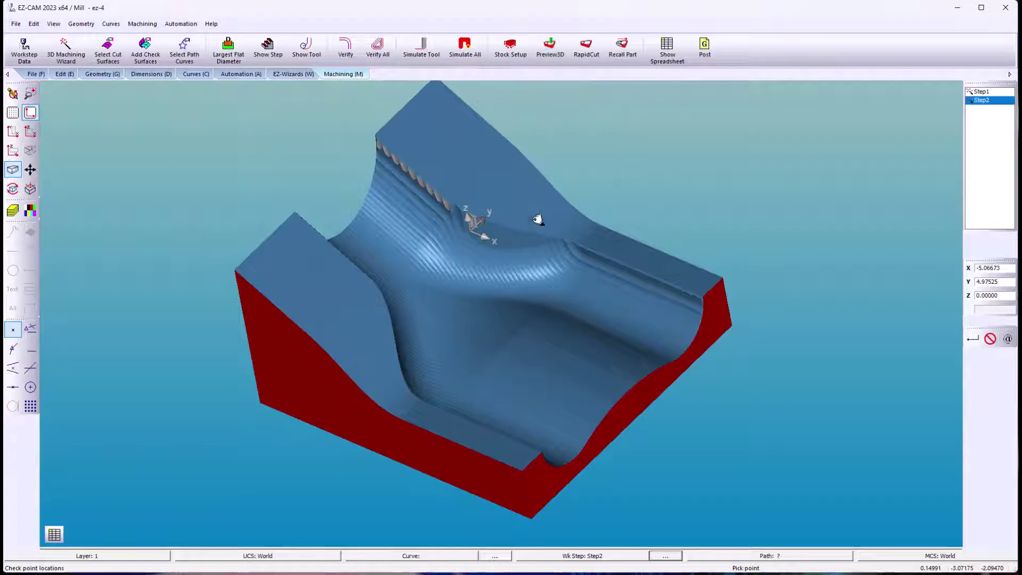
{"action": "mouse_move", "coordinate": [536, 218]}
{"action": "middle_mouse_down"}
{"action": "mouse_move", "coordinate": [378, 263]}
{"action": "mouse_move", "coordinate": [391, 235]}
{"action": "mouse_move", "coordinate": [461, 167]}
{"action": "mouse_move", "coordinate": [533, 198]}
{"action": "middle_mouse_up"}
{"action": "key", "text": "Escape"}
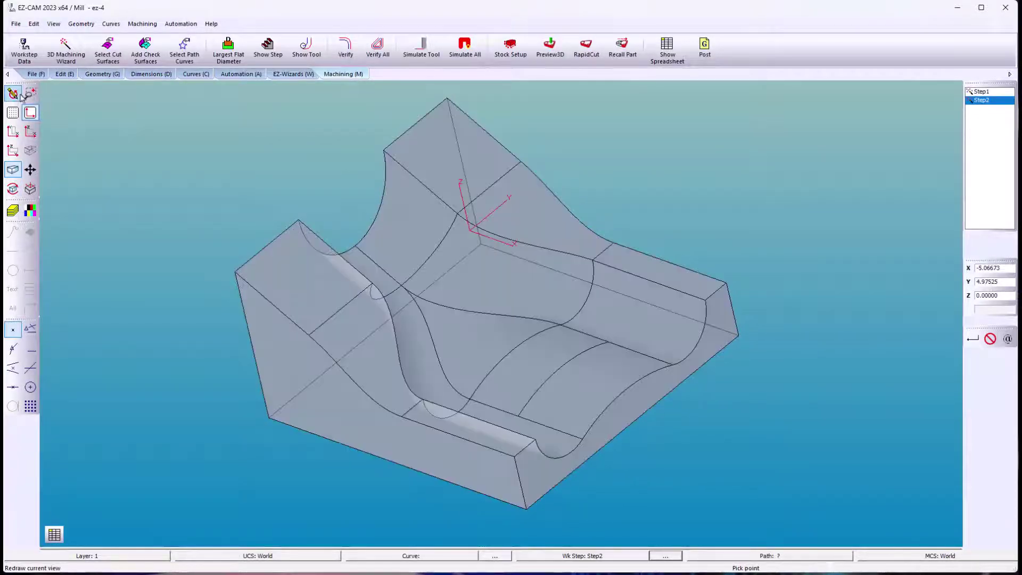
Change the Step2 toolpath type to Radial
{"action": "double_click", "coordinate": [984, 105]}
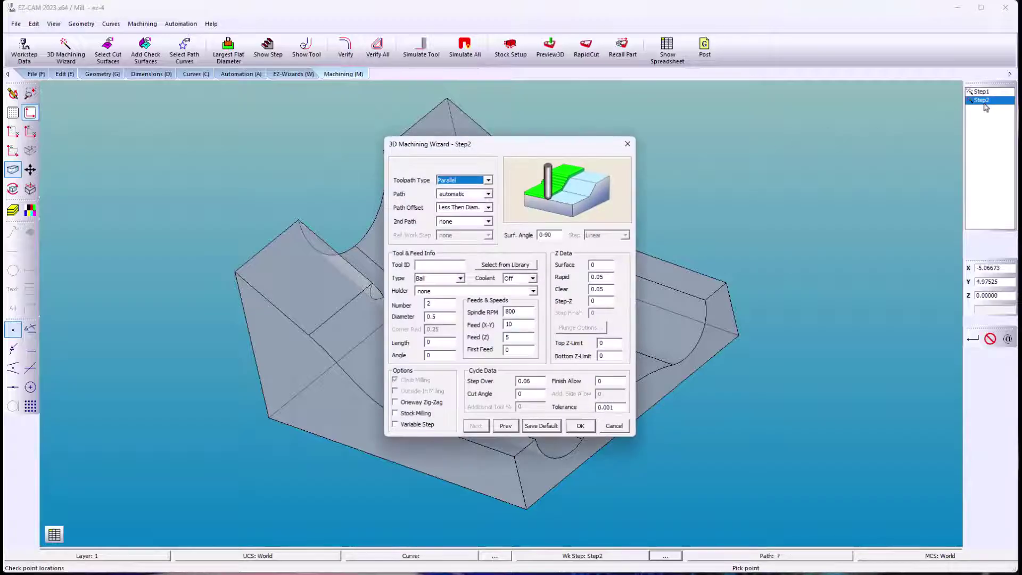
{"action": "left_click", "coordinate": [489, 180]}
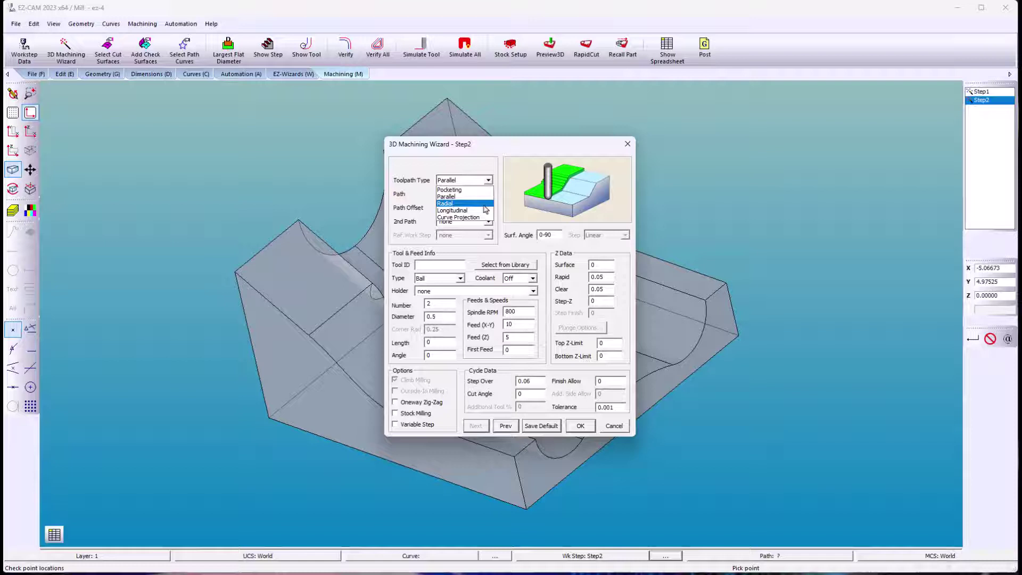
{"action": "left_click", "coordinate": [484, 205]}
{"action": "left_click", "coordinate": [578, 426]}
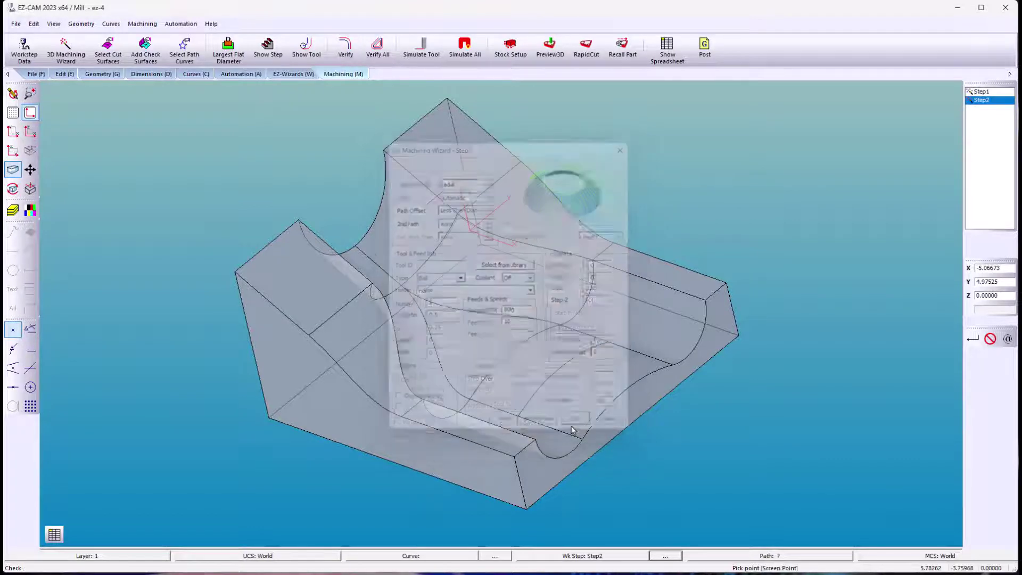
Verify the radial Step2 toolpath and simulate the cut stock in 3D
{"action": "left_click", "coordinate": [347, 50]}
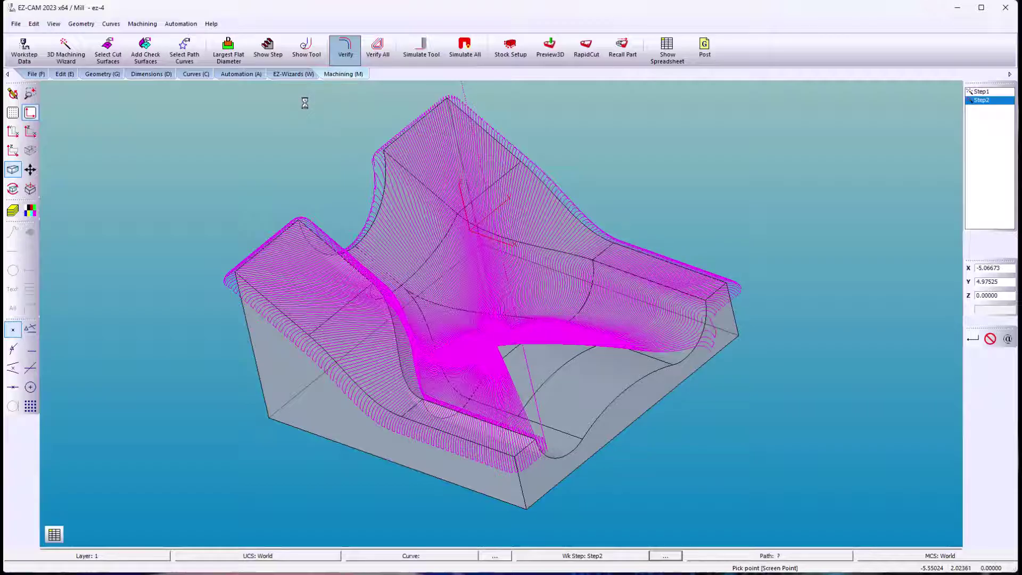
{"action": "left_click", "coordinate": [548, 53]}
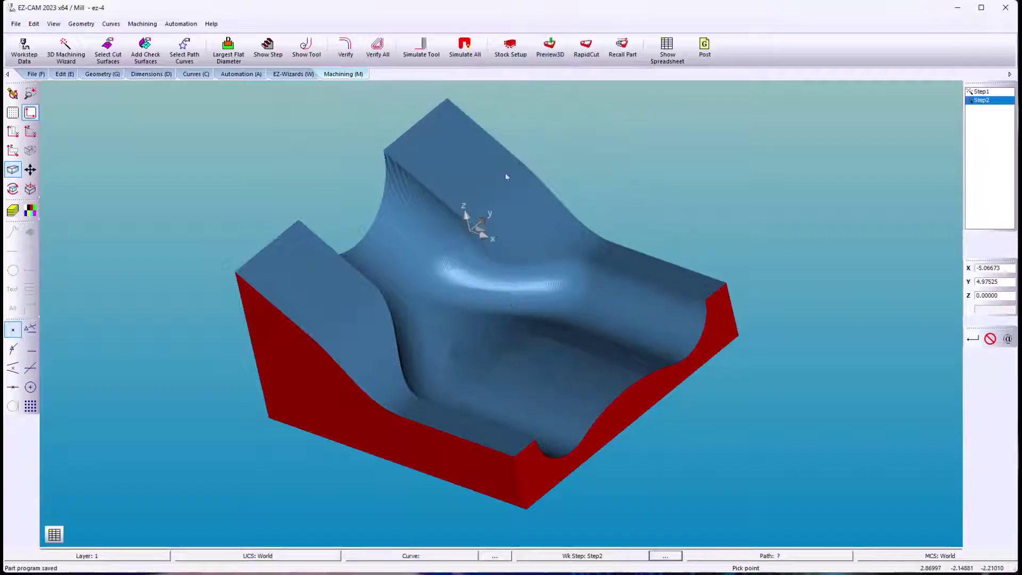
{"action": "middle_click_drag", "start_coordinate": [468, 221], "coordinate": [507, 205]}
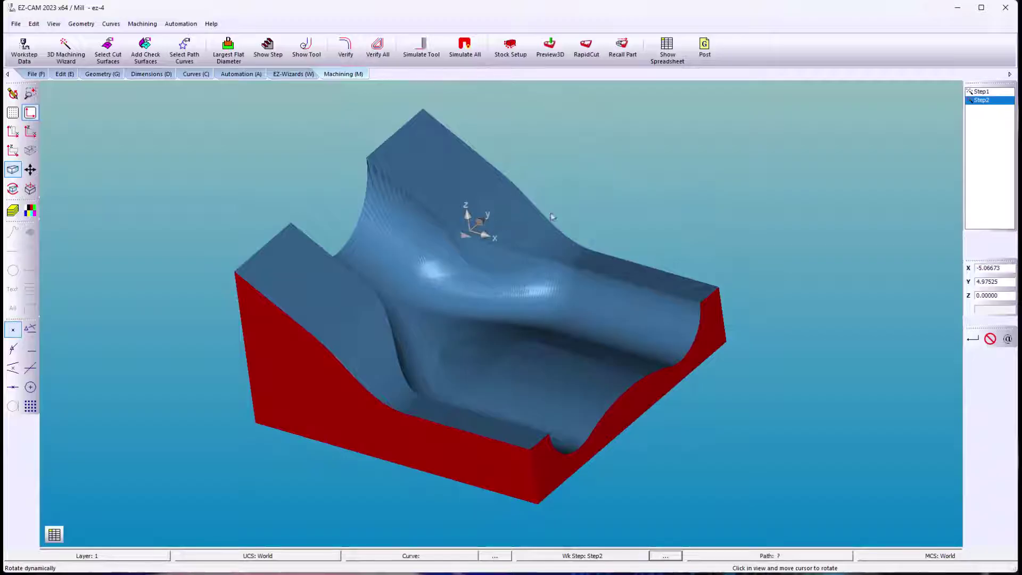
Change the Step2 toolpath type to Longitudinal
{"action": "double_click", "coordinate": [978, 103]}
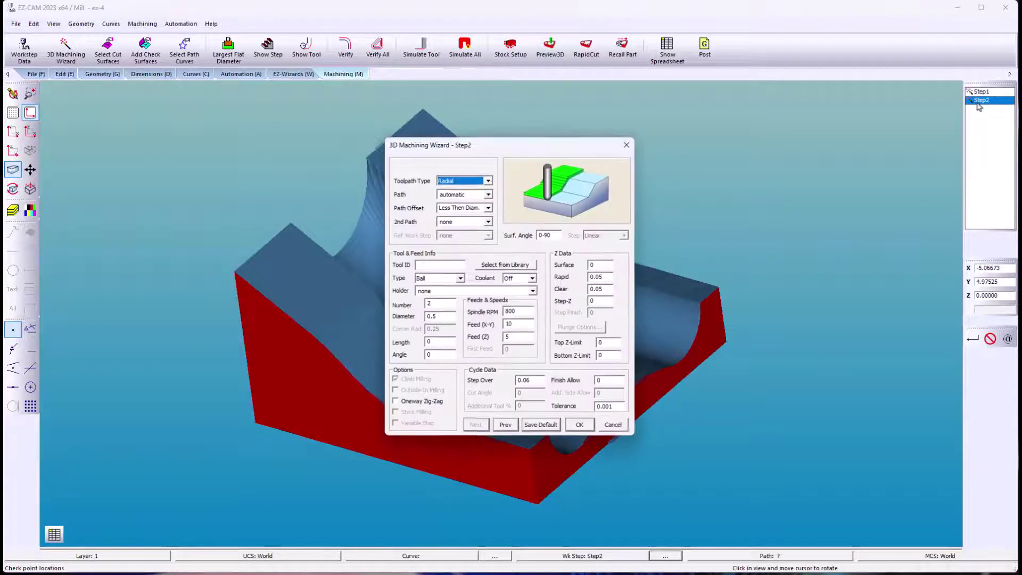
{"action": "left_click", "coordinate": [488, 180]}
{"action": "left_click", "coordinate": [483, 211]}
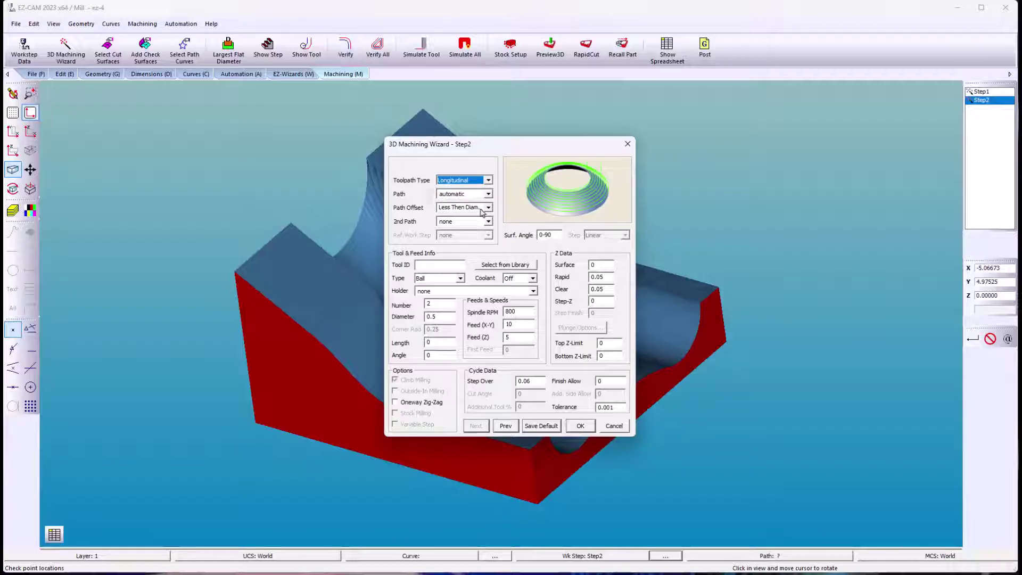
{"action": "left_click", "coordinate": [580, 425]}
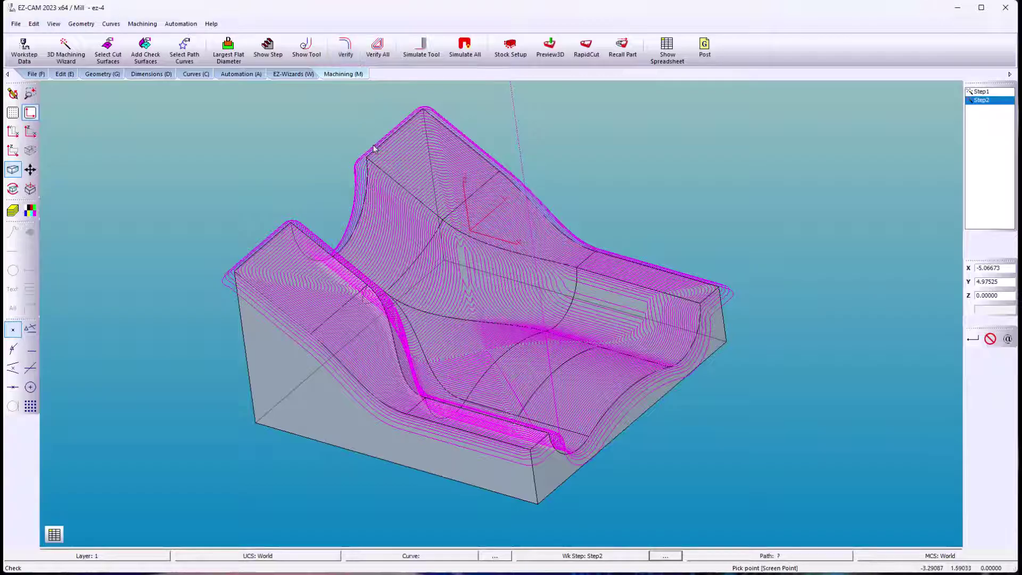
Simulate the longitudinal Step2 cut and rotate the part to inspect it
{"action": "left_click", "coordinate": [548, 49]}
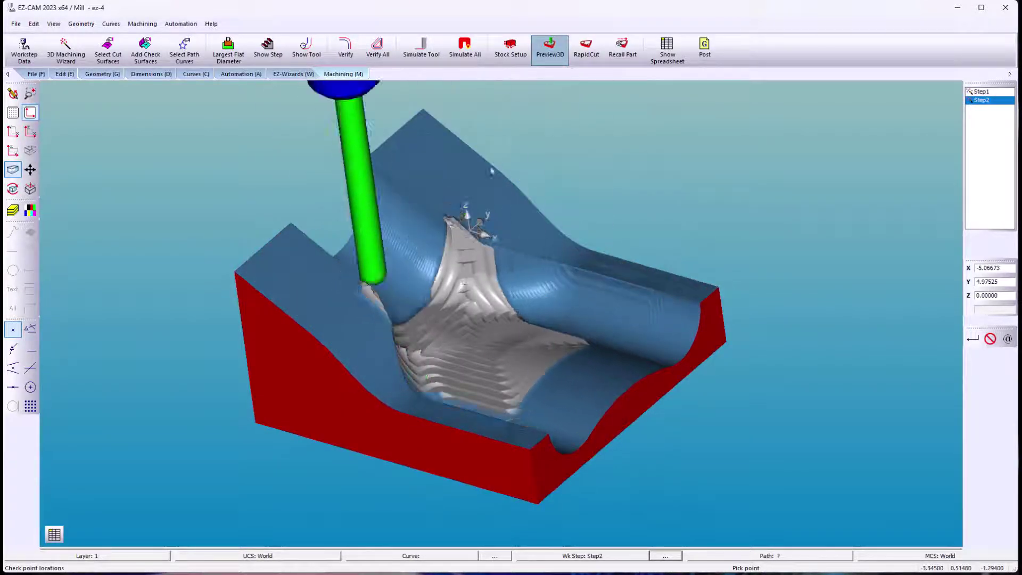
{"action": "mouse_move", "coordinate": [494, 278]}
{"action": "middle_mouse_down"}
{"action": "mouse_move", "coordinate": [468, 420]}
{"action": "mouse_move", "coordinate": [486, 311]}
{"action": "mouse_move", "coordinate": [509, 272]}
{"action": "middle_mouse_up"}
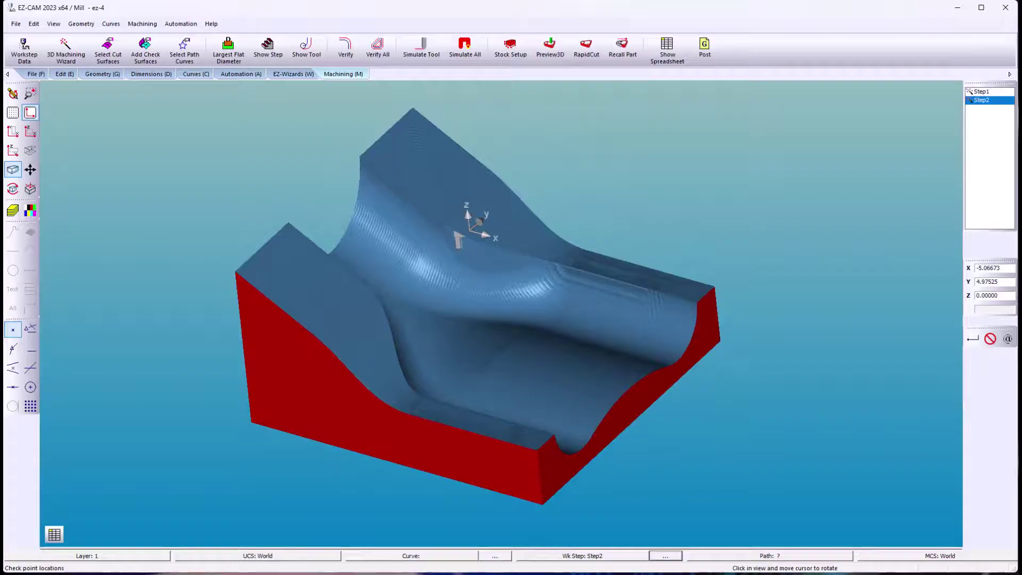
{"action": "mouse_move", "coordinate": [383, 244]}
{"action": "middle_mouse_down"}
{"action": "mouse_move", "coordinate": [374, 145]}
{"action": "mouse_move", "coordinate": [381, 262]}
{"action": "middle_mouse_up"}
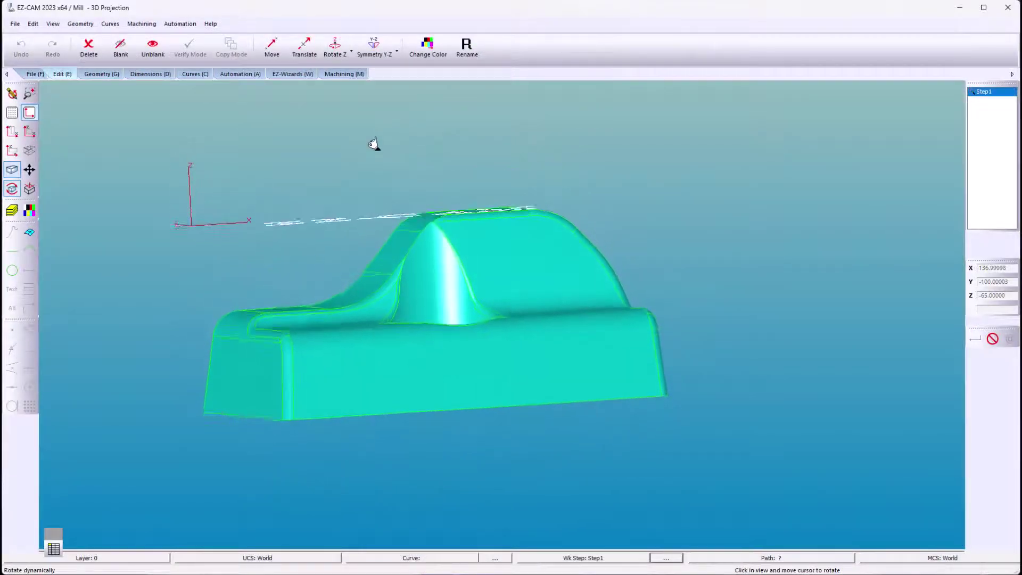
Create curve Crv1 by chaining the EZ-CAM lettering
{"action": "key", "text": "Escape"}
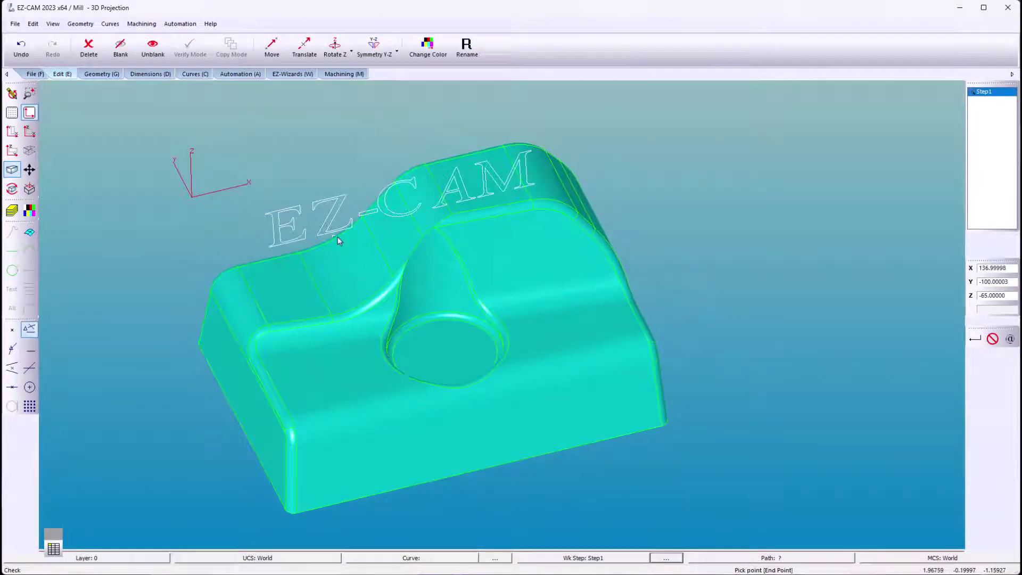
{"action": "left_click", "coordinate": [195, 74]}
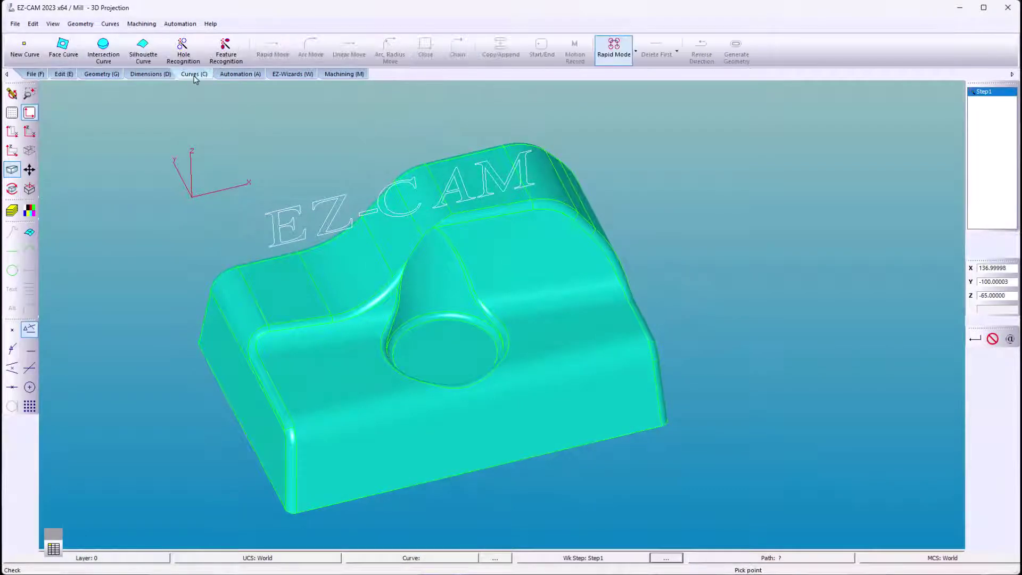
{"action": "left_click", "coordinate": [35, 56]}
{"action": "left_click", "coordinate": [522, 278]}
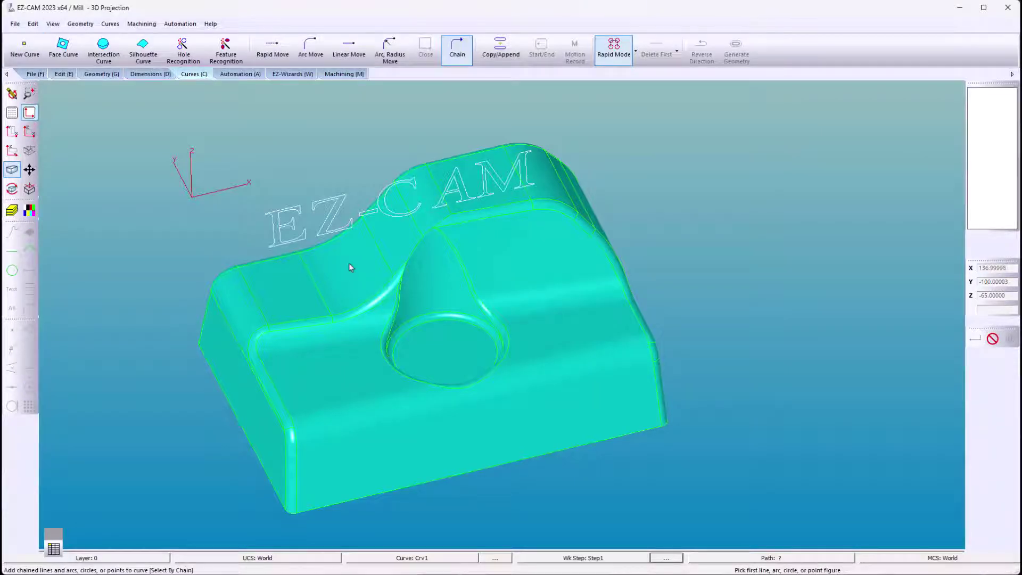
{"action": "left_click", "coordinate": [29, 211]}
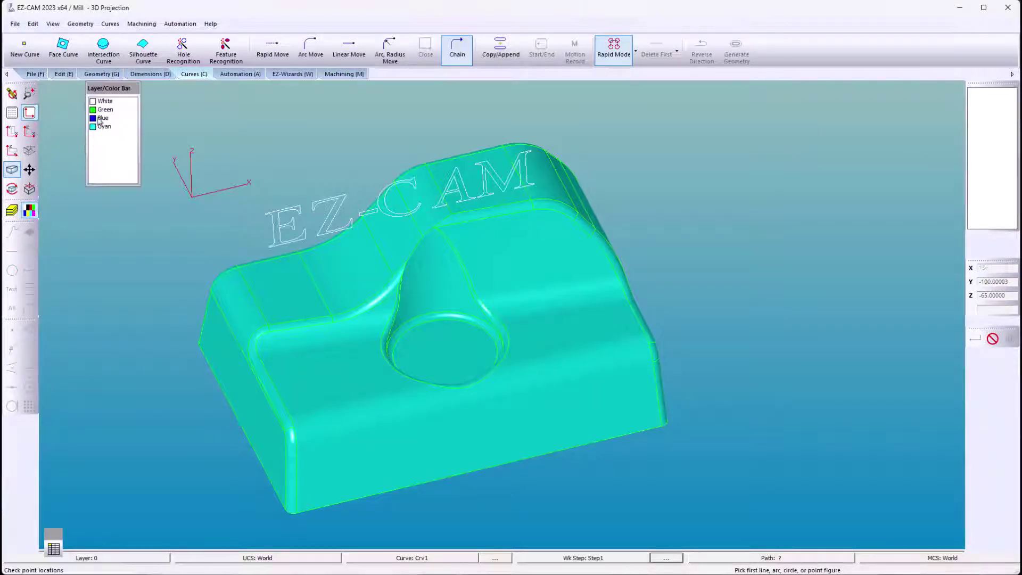
{"action": "left_click", "coordinate": [336, 222]}
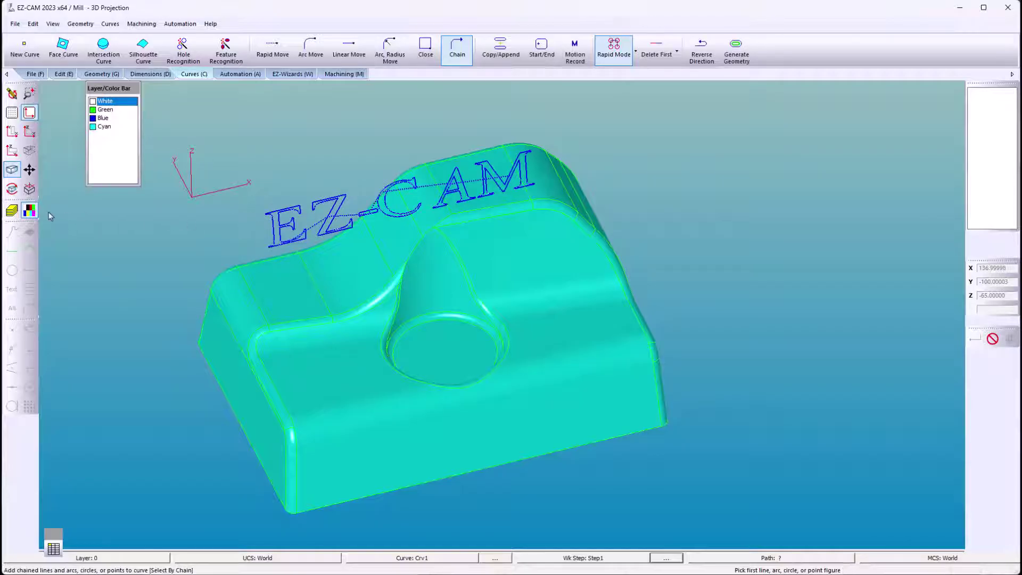
{"action": "left_click", "coordinate": [29, 212]}
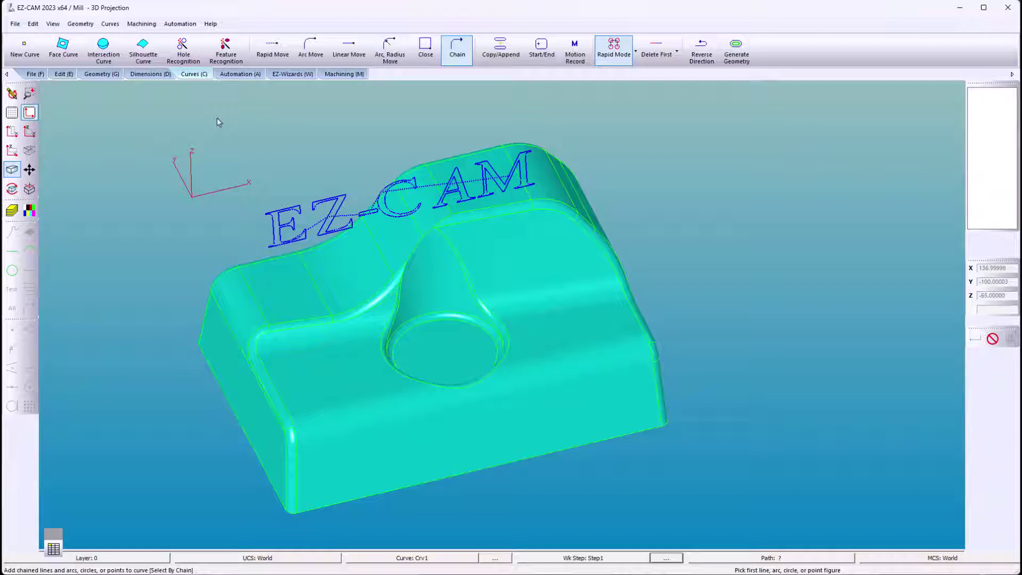
Add 3D step Step2 as a Curve Projection along Crv1 with a 0.035 flat tool
{"action": "left_click", "coordinate": [292, 74]}
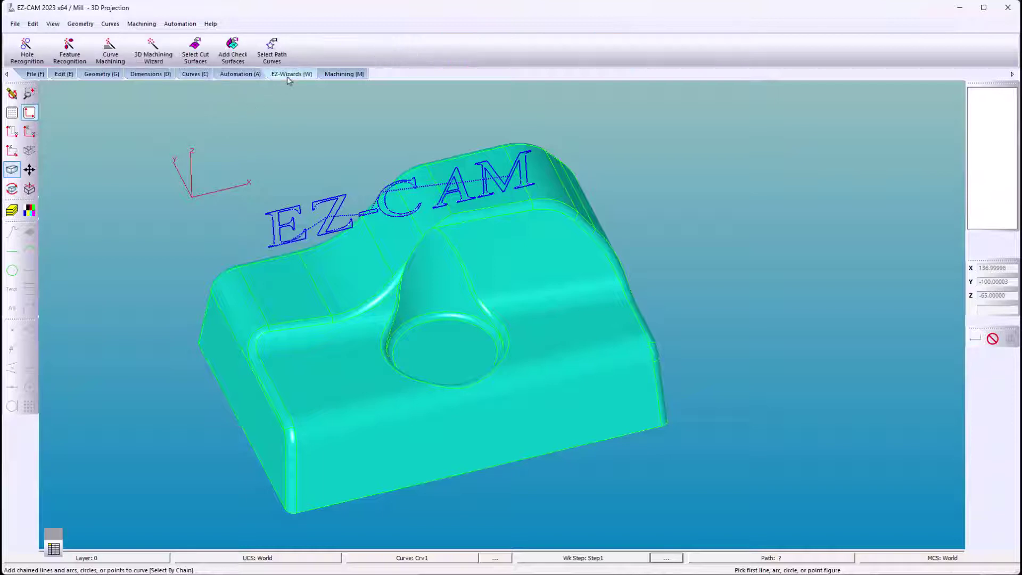
{"action": "left_click", "coordinate": [163, 59]}
{"action": "key", "text": "Return"}
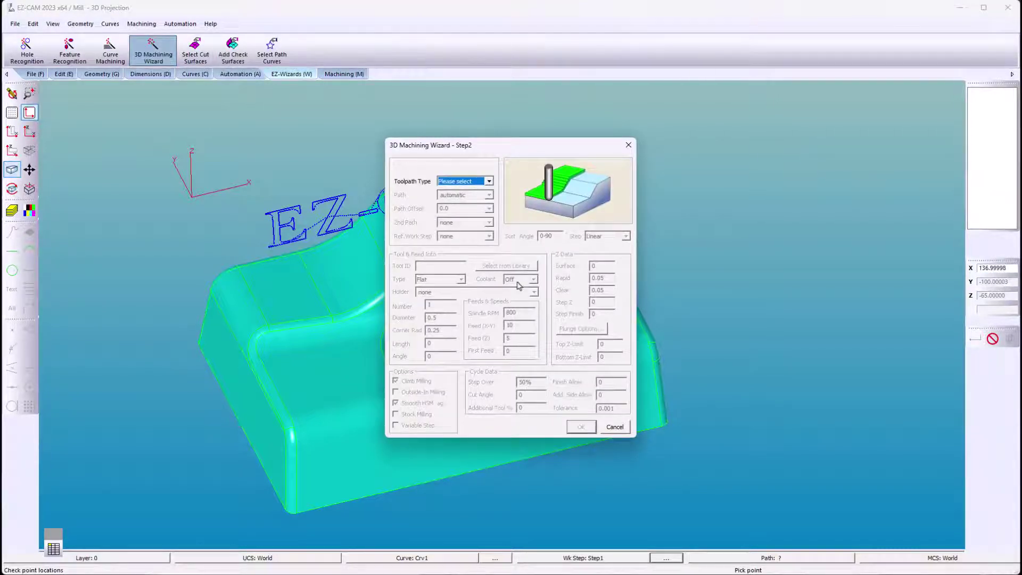
{"action": "left_click", "coordinate": [489, 181]}
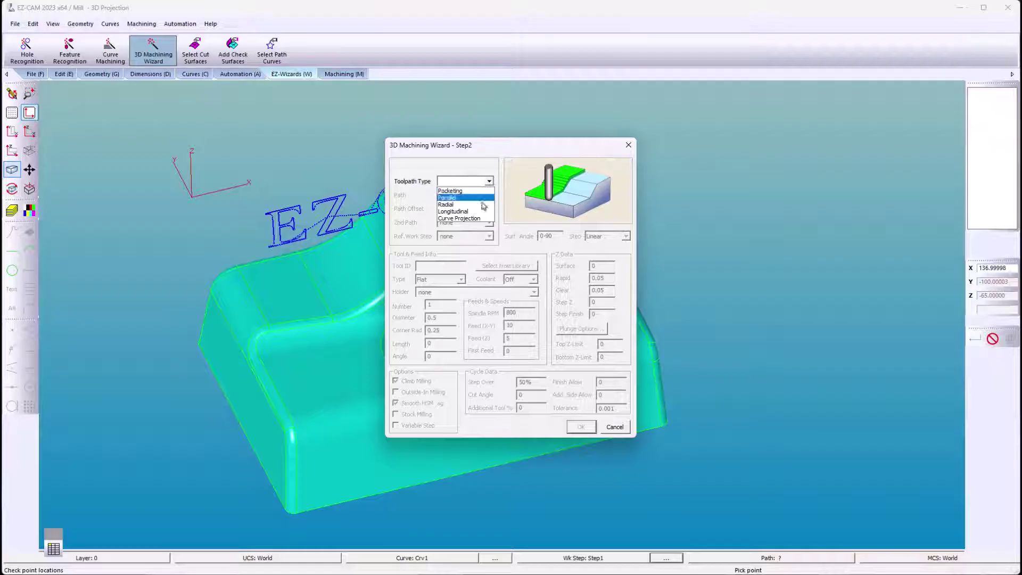
{"action": "left_click", "coordinate": [460, 219]}
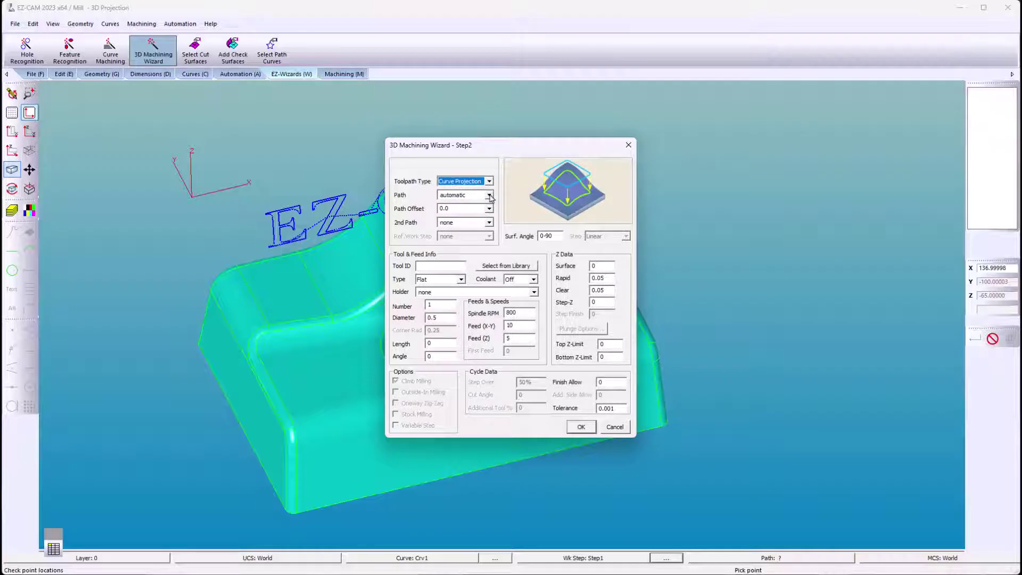
{"action": "left_click", "coordinate": [489, 195]}
{"action": "left_click", "coordinate": [488, 211]}
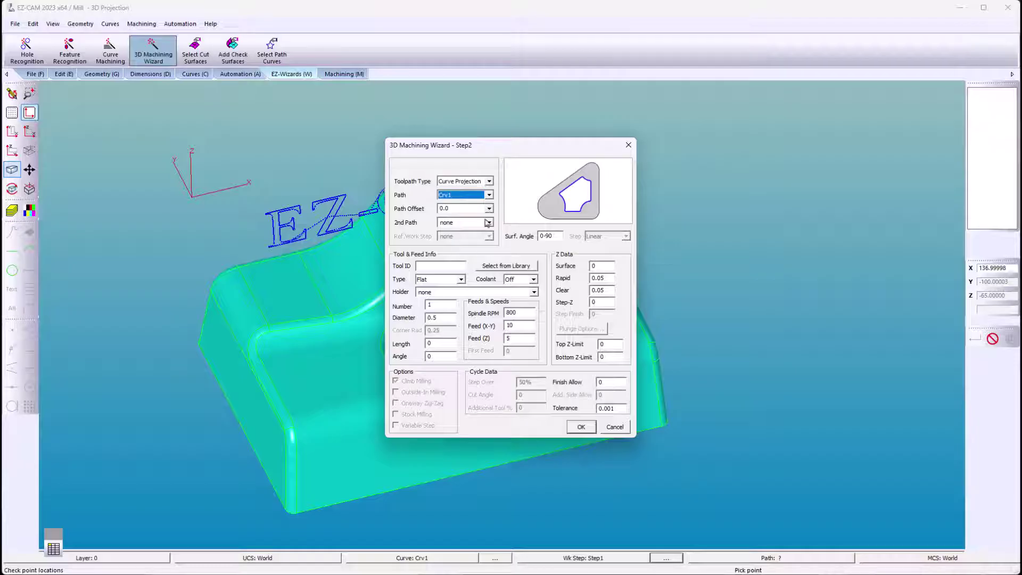
{"action": "double_click", "coordinate": [453, 317]}
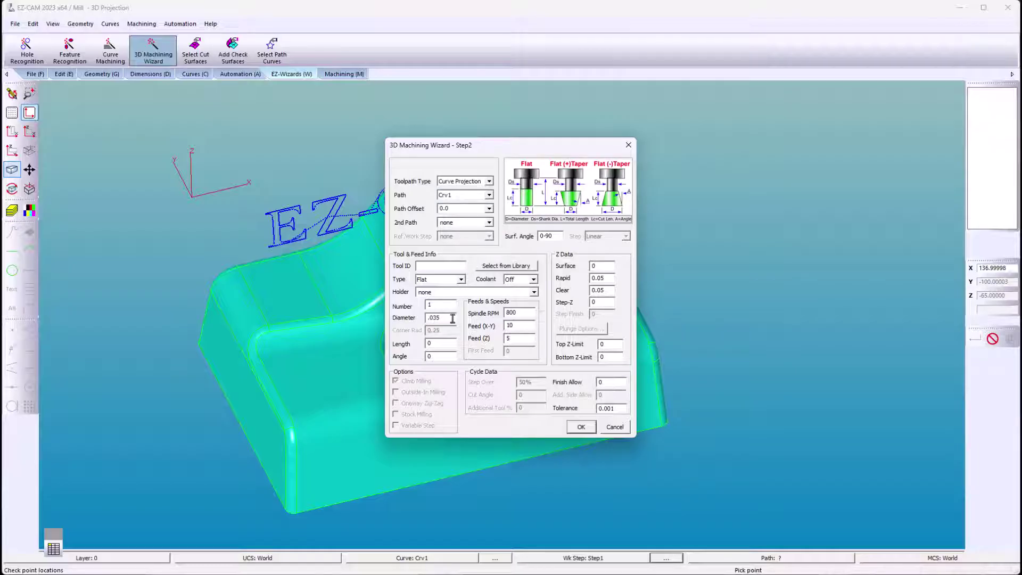
{"action": "left_click", "coordinate": [582, 428]}
Verify the Step2 toolpath, then change its finish allowance to -.05
{"action": "left_click", "coordinate": [339, 75]}
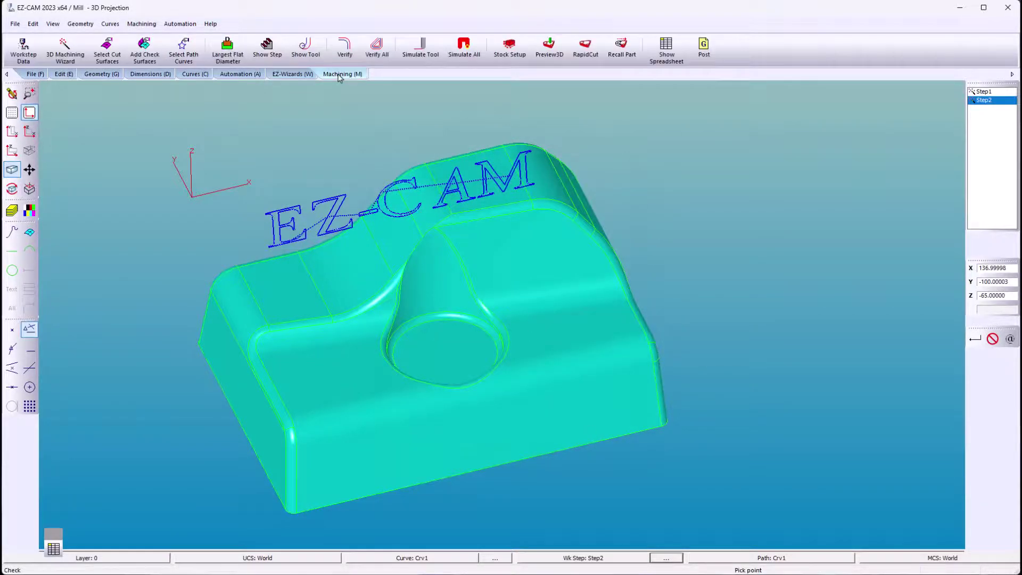
{"action": "left_click", "coordinate": [345, 47]}
{"action": "middle_click_drag", "start_coordinate": [403, 286], "coordinate": [430, 276]}
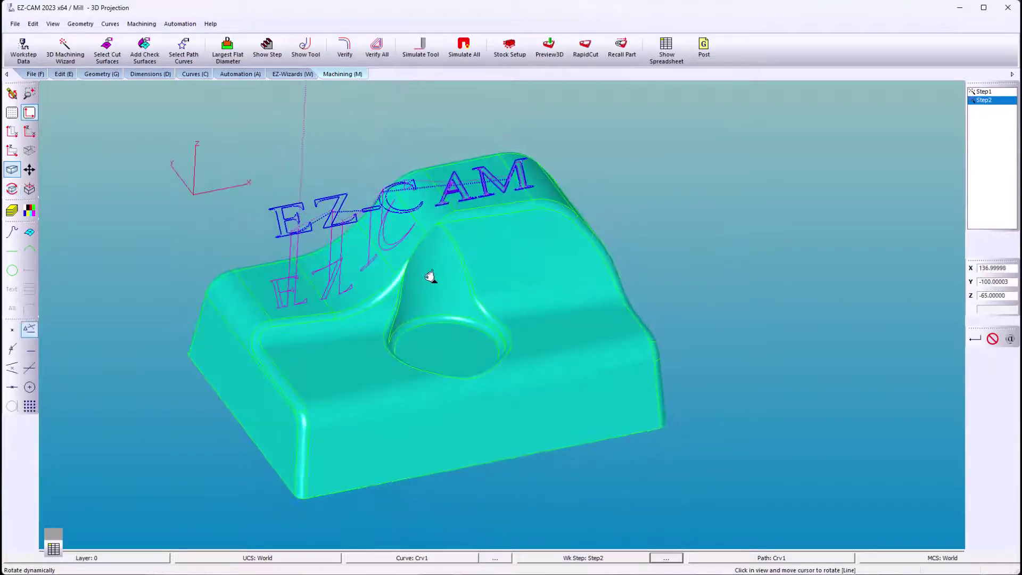
{"action": "double_click", "coordinate": [989, 102]}
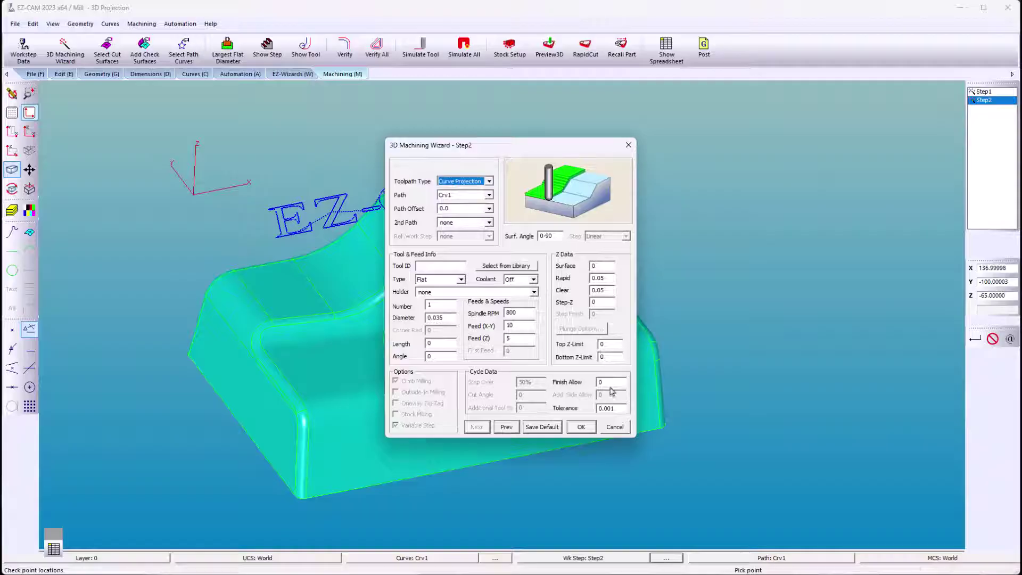
{"action": "left_click", "coordinate": [611, 383]}
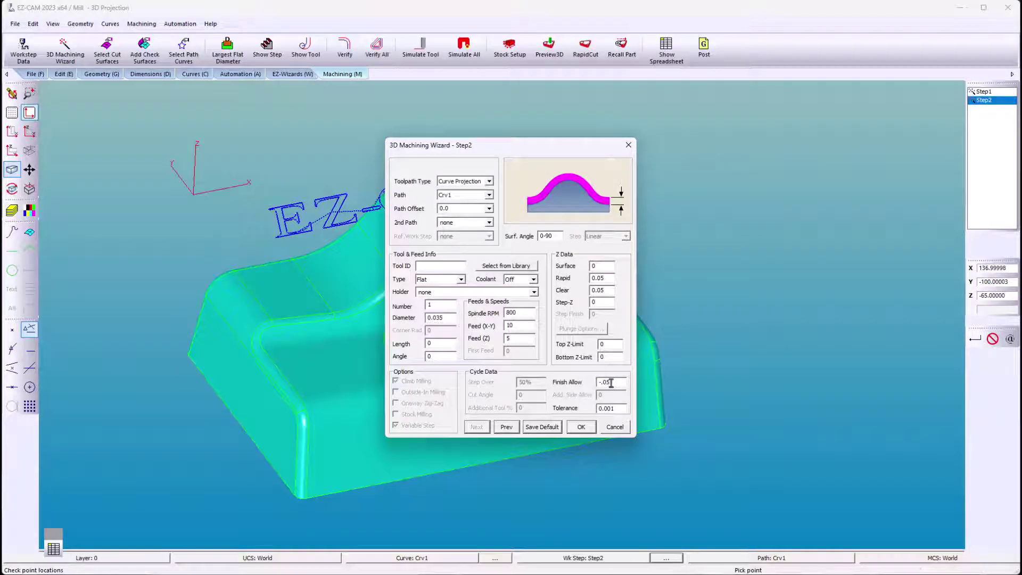
{"action": "left_click", "coordinate": [579, 426]}
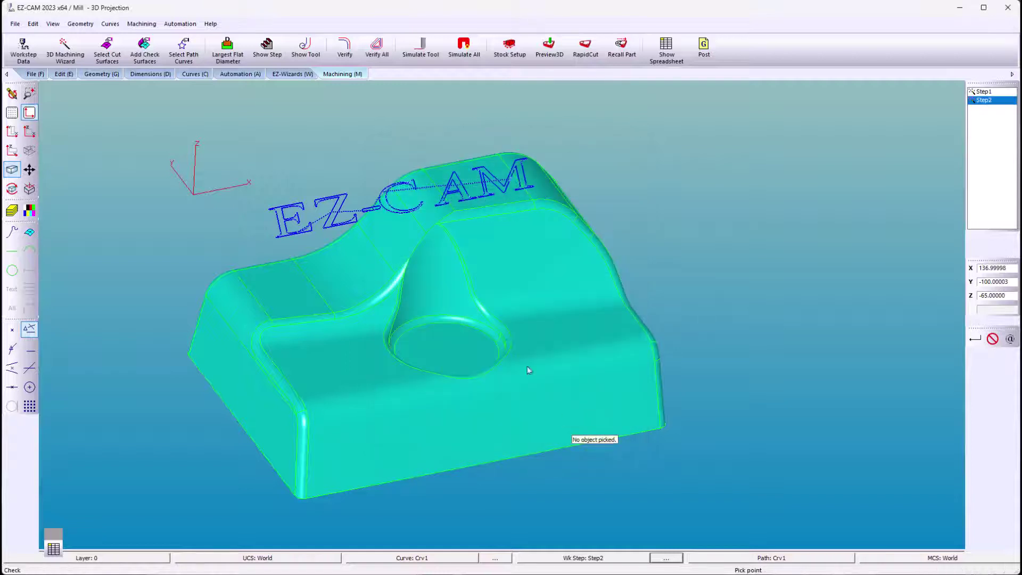
Verify again and run Preview3D, rotating to inspect the engraved lettering
{"action": "left_click", "coordinate": [347, 52]}
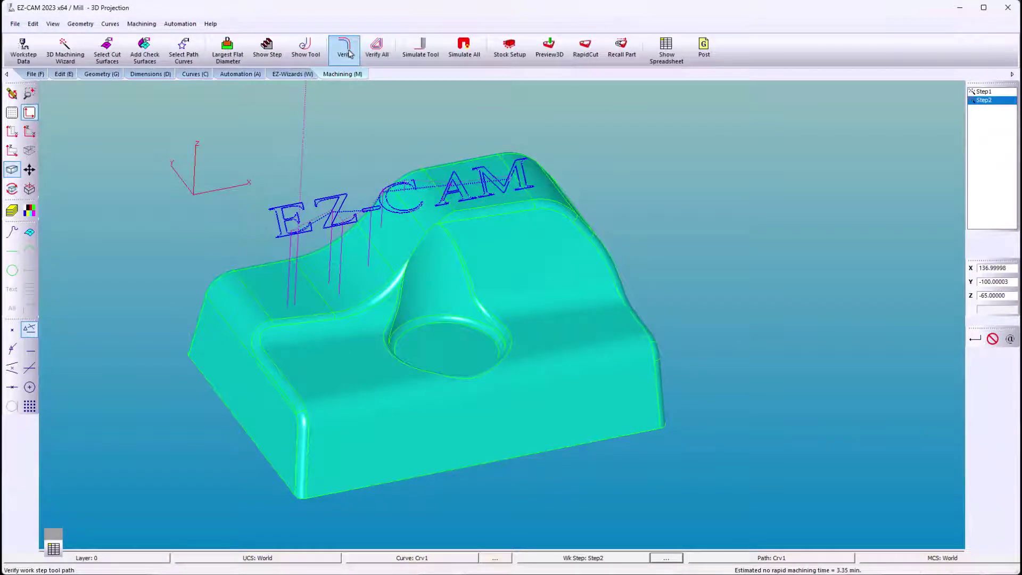
{"action": "left_click", "coordinate": [555, 57]}
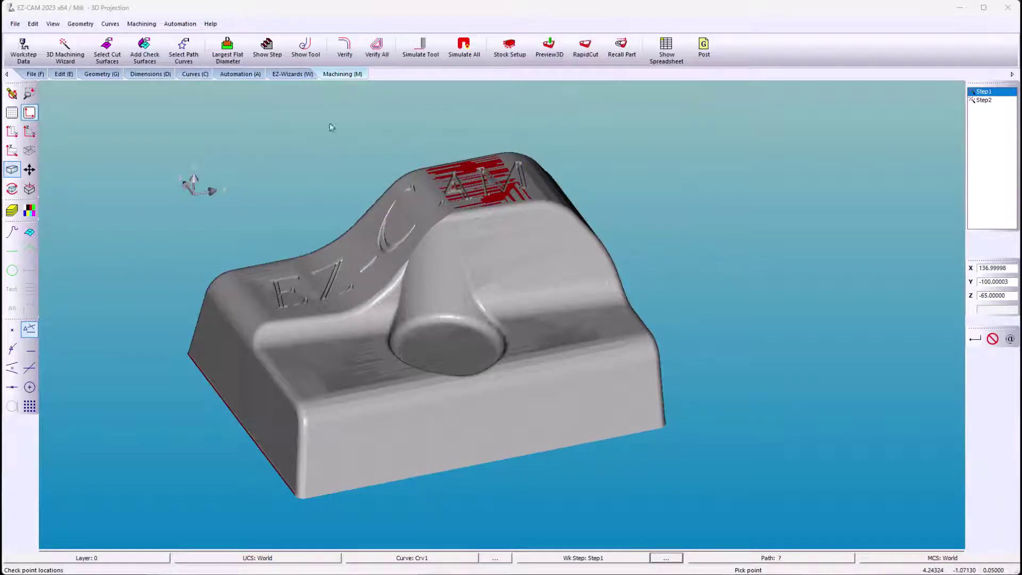
{"action": "mouse_move", "coordinate": [394, 223]}
{"action": "middle_mouse_down"}
{"action": "mouse_move", "coordinate": [402, 230]}
{"action": "mouse_move", "coordinate": [381, 335]}
{"action": "mouse_move", "coordinate": [403, 230]}
{"action": "middle_mouse_up"}
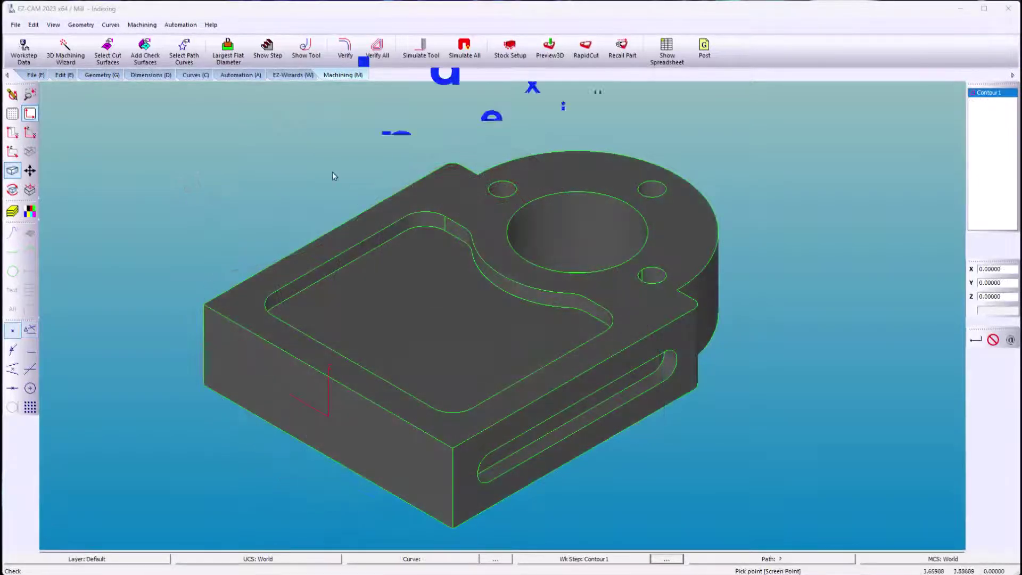
Add Pocket1 on the top recess floor with Surf 0.56 and verify its toolpath
{"action": "left_click", "coordinate": [241, 75]}
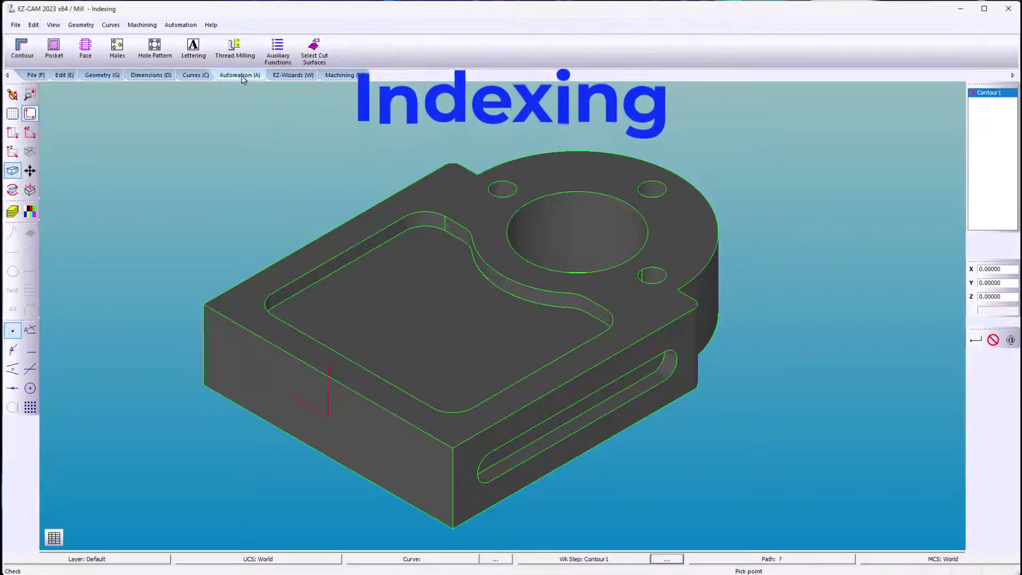
{"action": "left_click", "coordinate": [69, 55]}
{"action": "left_click", "coordinate": [523, 276]}
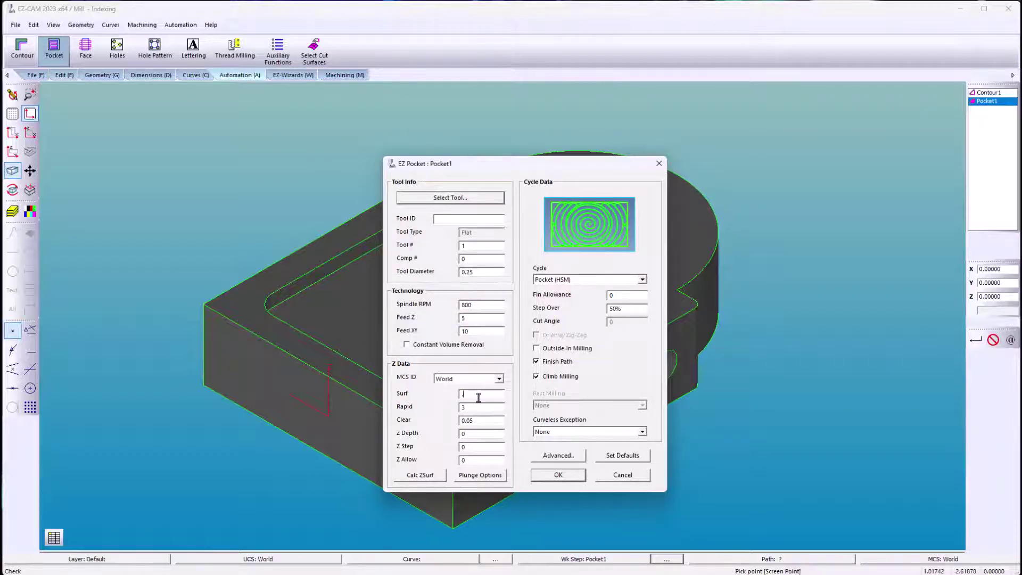
{"action": "left_click", "coordinate": [558, 475]}
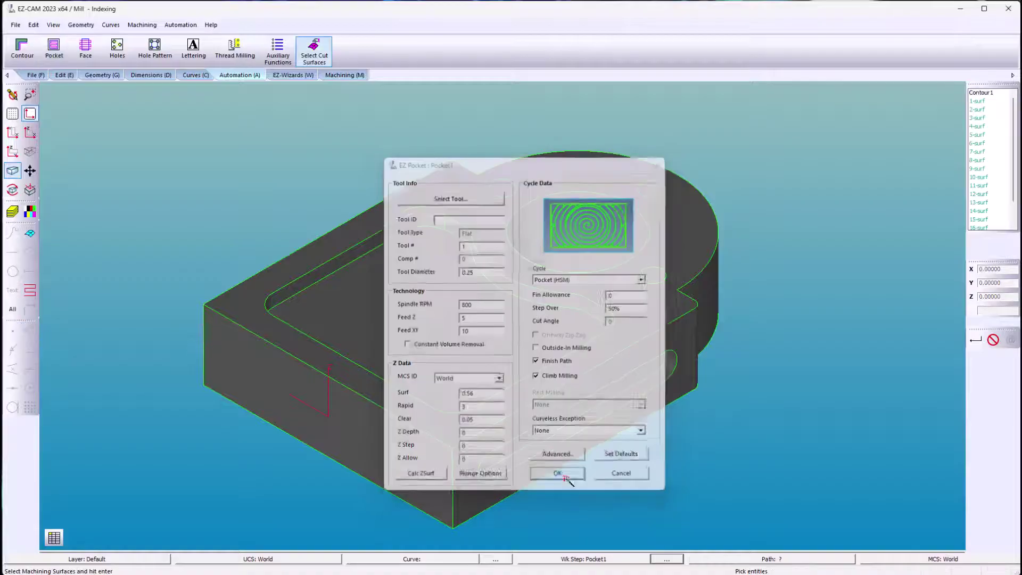
{"action": "left_click", "coordinate": [463, 350]}
{"action": "key", "text": "Return"}
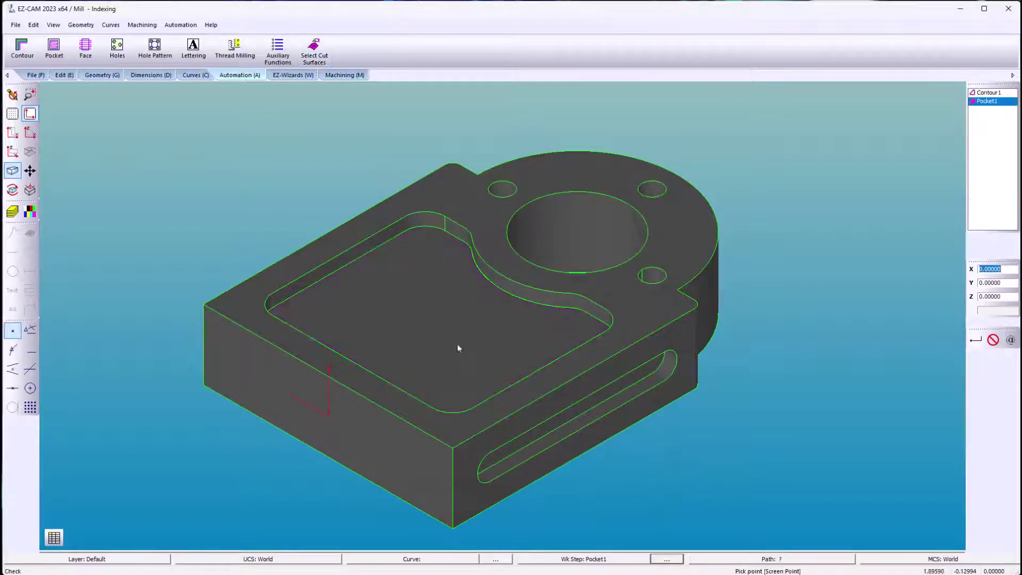
{"action": "left_click", "coordinate": [344, 75]}
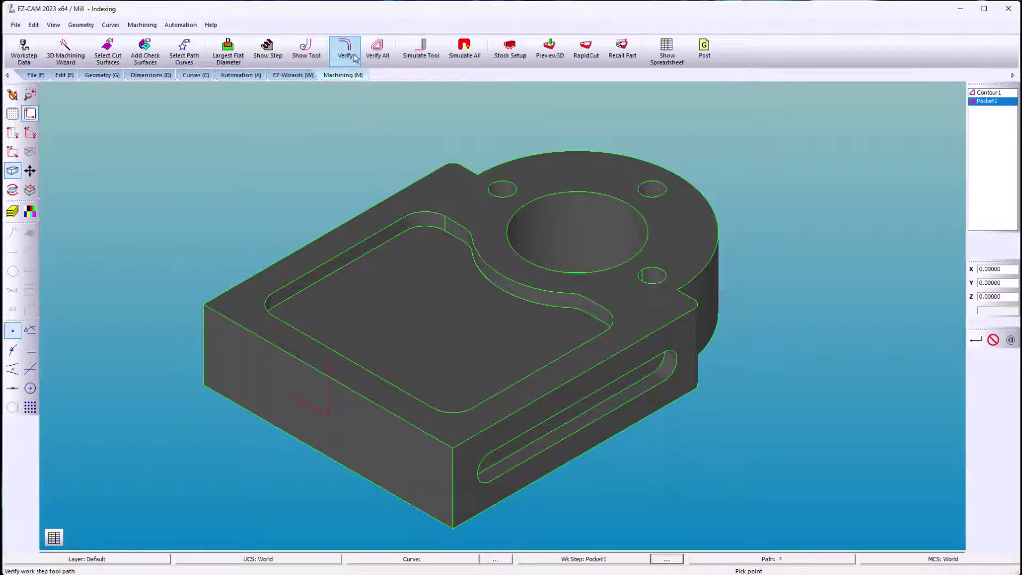
{"action": "left_click", "coordinate": [355, 56]}
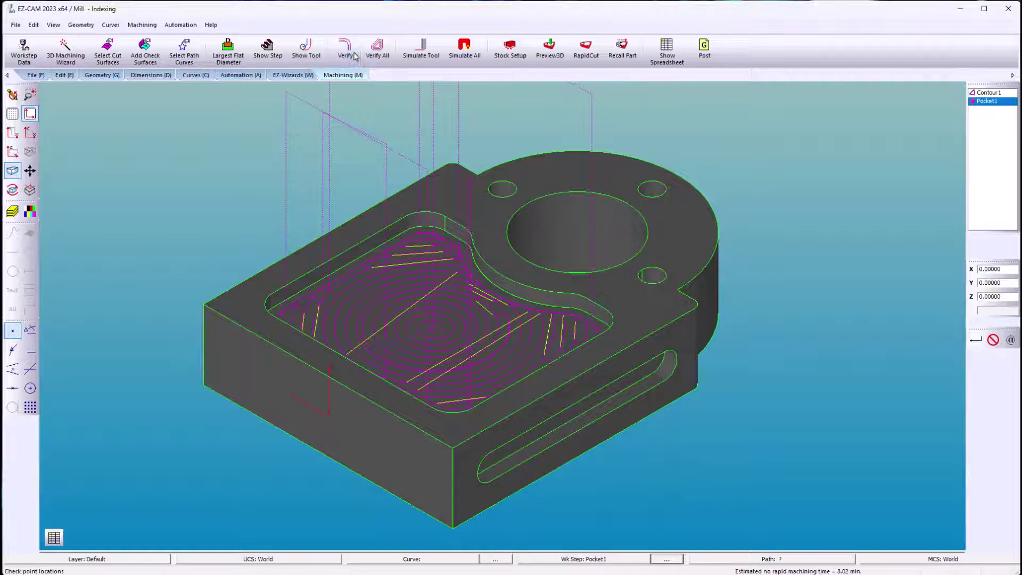
Start pocket step Pocket2 with the indexer set to Around X
{"action": "left_click", "coordinate": [259, 75]}
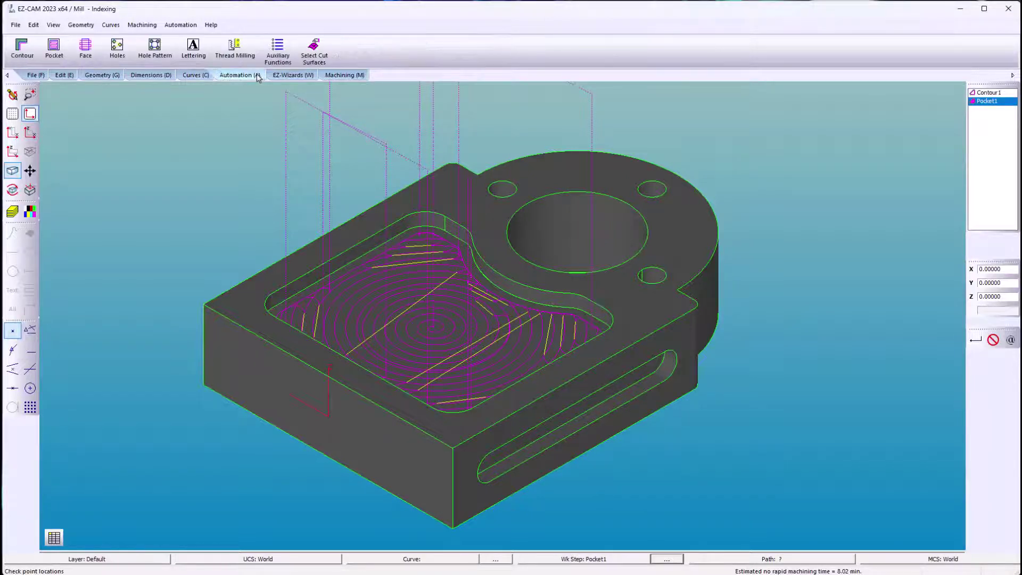
{"action": "left_click", "coordinate": [54, 51]}
{"action": "key", "text": "Return"}
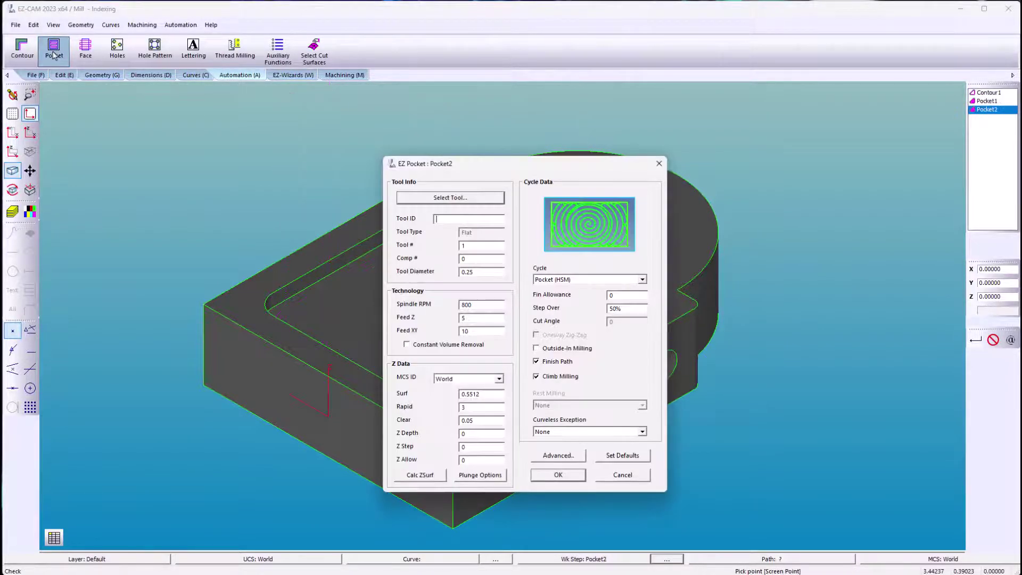
{"action": "left_click", "coordinate": [560, 451]}
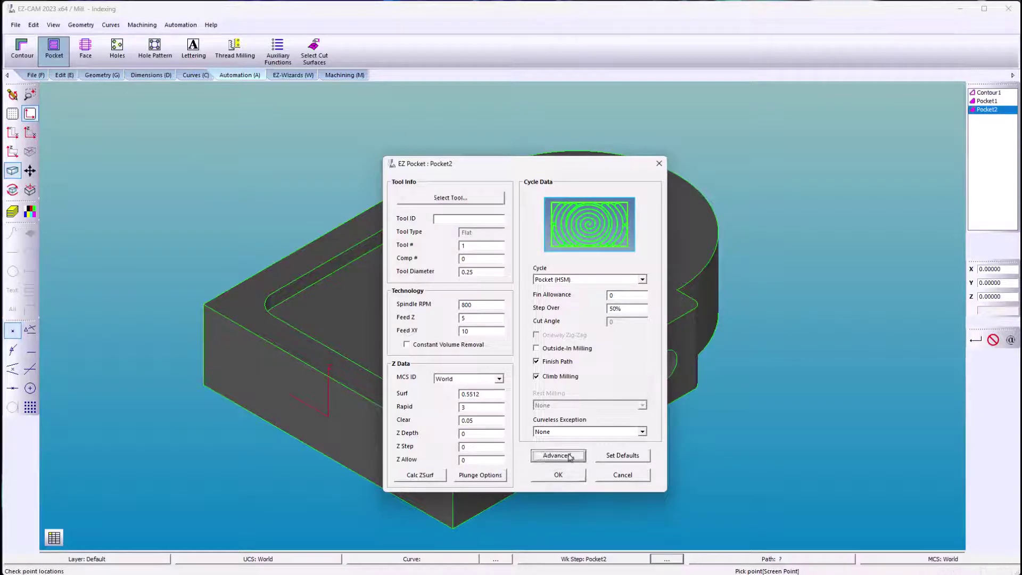
{"action": "left_click", "coordinate": [522, 276]}
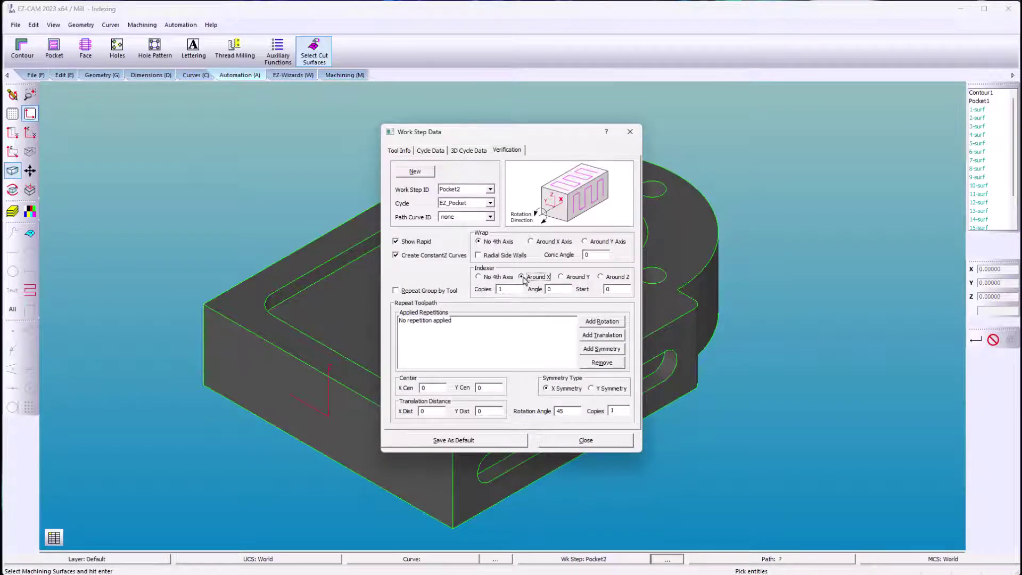
{"action": "left_click", "coordinate": [584, 440]}
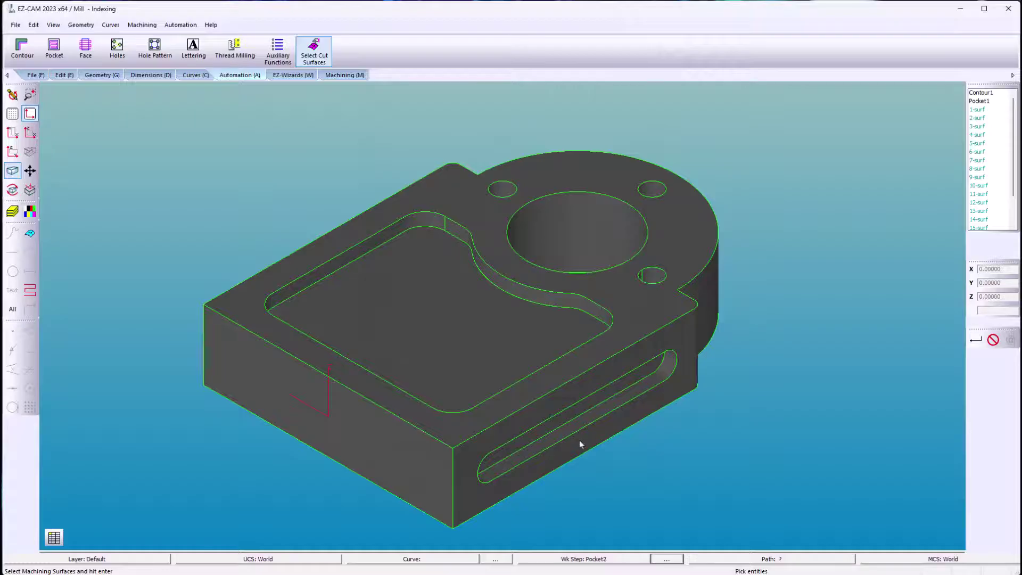
Pick the underside recess floor as Pocket2's cut surface and confirm its parameters
{"action": "middle_click_drag", "start_coordinate": [579, 439], "coordinate": [484, 271]}
{"action": "left_click", "coordinate": [451, 318]}
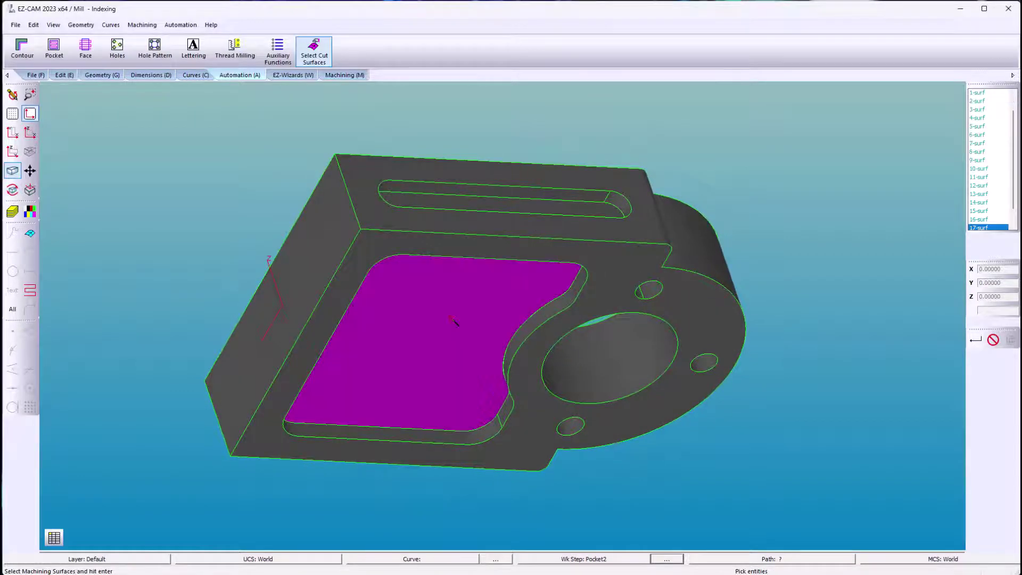
{"action": "key", "text": "Return"}
{"action": "double_click", "coordinate": [987, 110]}
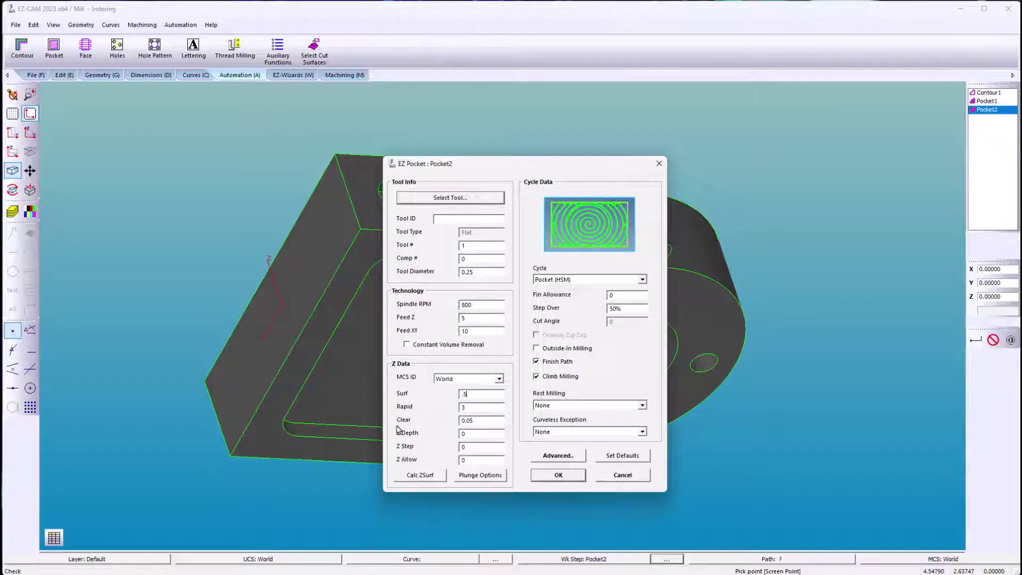
{"action": "left_click", "coordinate": [560, 473]}
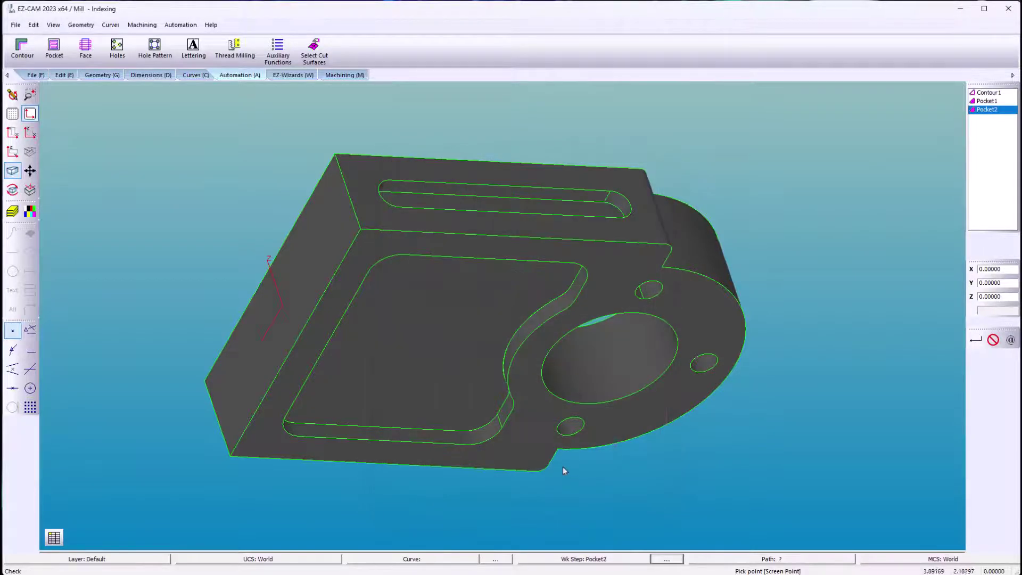
Verify Pocket2, simulate all toolpaths in Preview3D, inspect both pockets, then restore the part view
{"action": "left_click", "coordinate": [342, 75]}
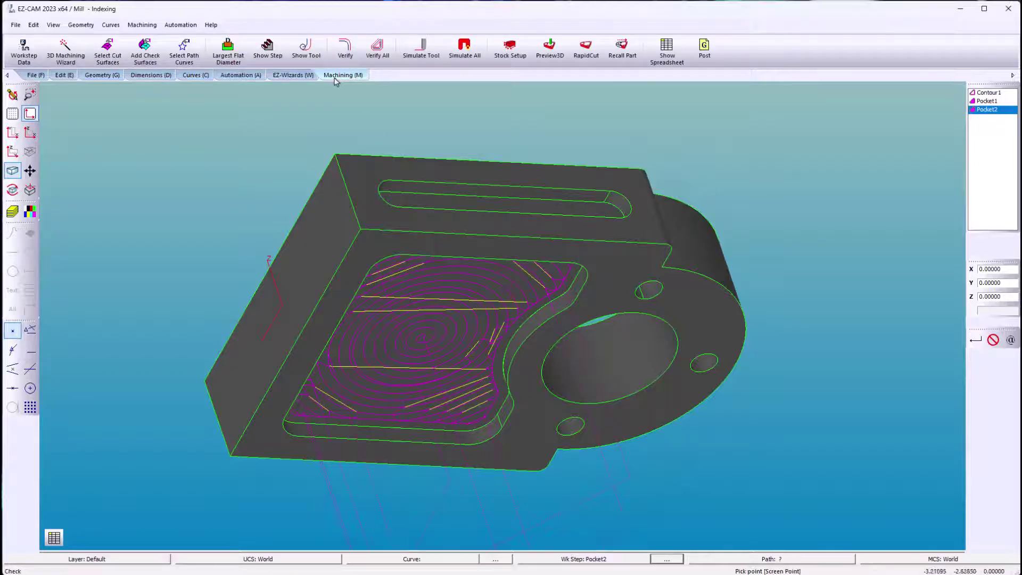
{"action": "left_click", "coordinate": [30, 152]}
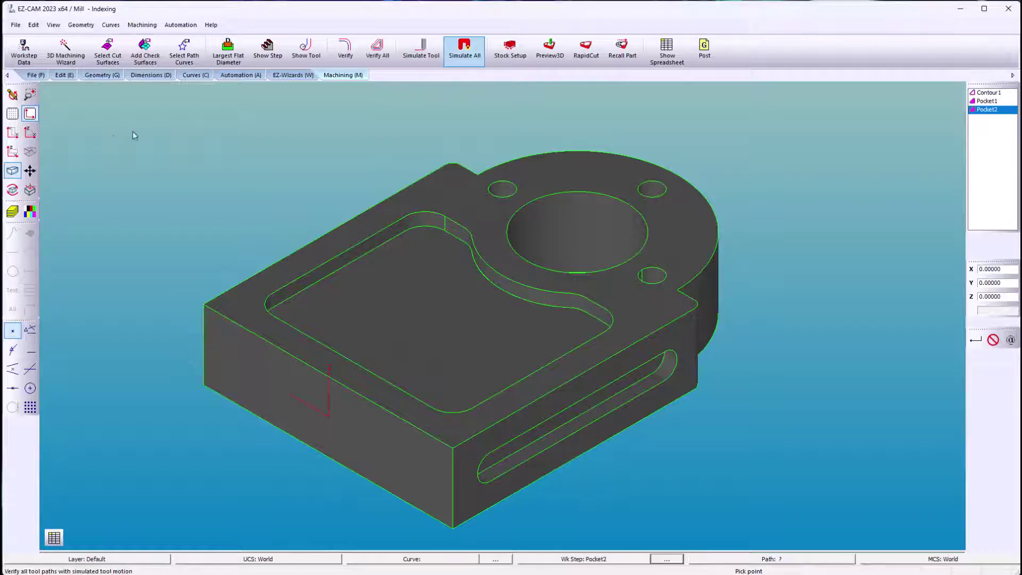
{"action": "left_click", "coordinate": [550, 46]}
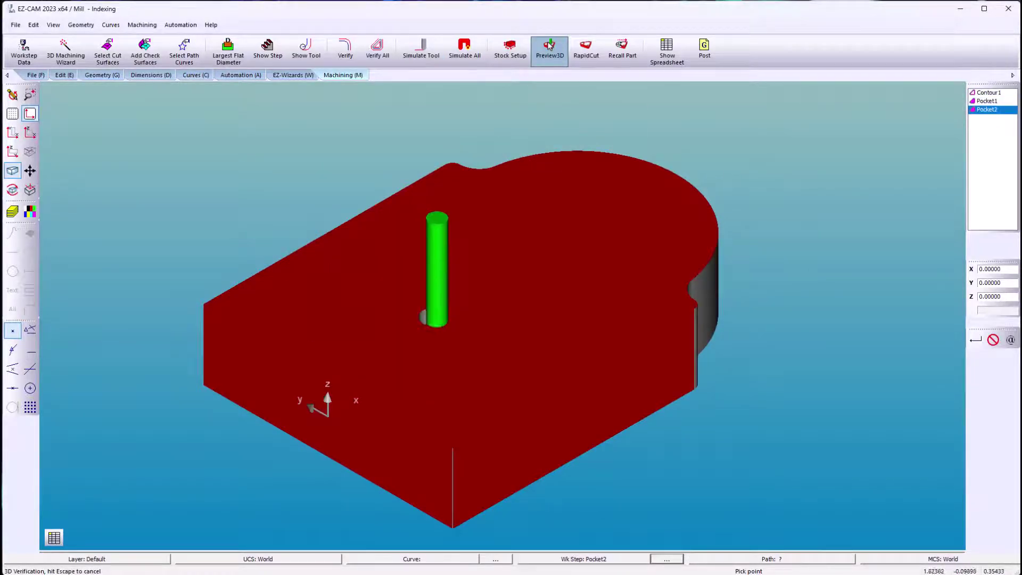
{"action": "middle_click_drag", "start_coordinate": [667, 354], "coordinate": [534, 169]}
{"action": "left_click_drag", "start_coordinate": [534, 169], "coordinate": [599, 339]}
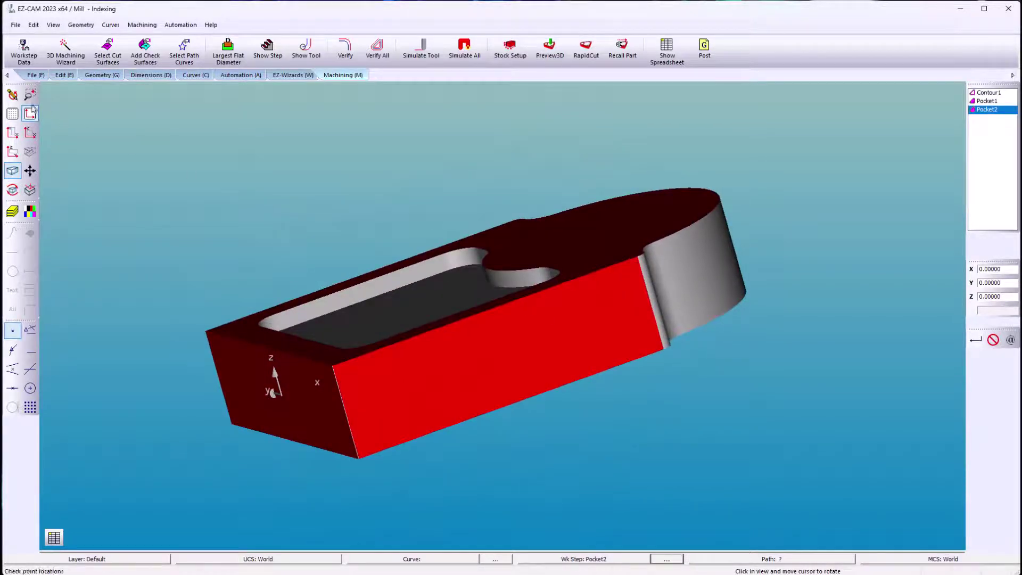
{"action": "left_click", "coordinate": [13, 94]}
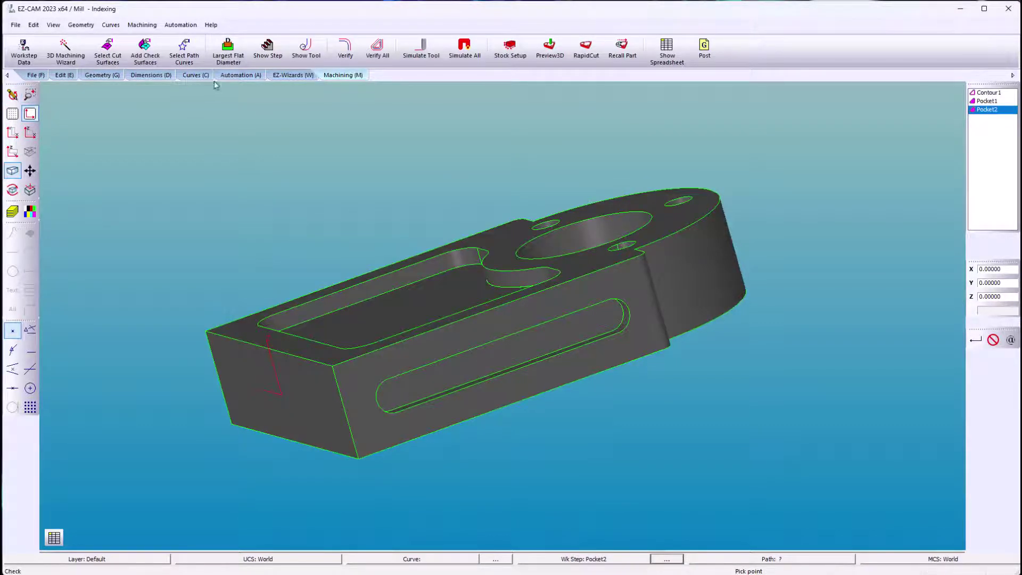
Add Pocket3 on the long side slot face, confirm its parameters, and verify its toolpath
{"action": "left_click", "coordinate": [228, 76]}
{"action": "left_click", "coordinate": [57, 54]}
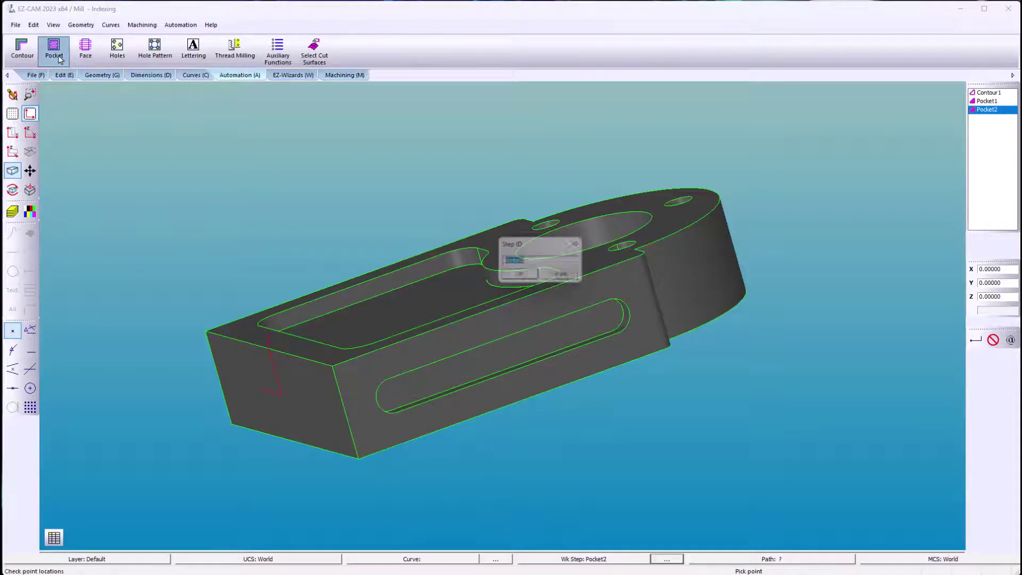
{"action": "key", "text": "Return"}
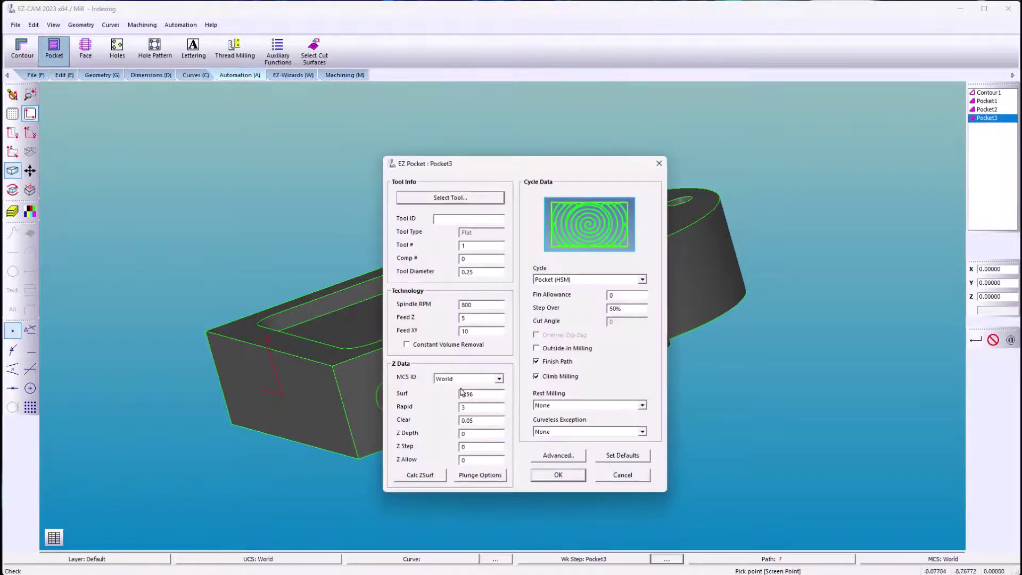
{"action": "left_click", "coordinate": [558, 475]}
{"action": "left_click", "coordinate": [525, 360]}
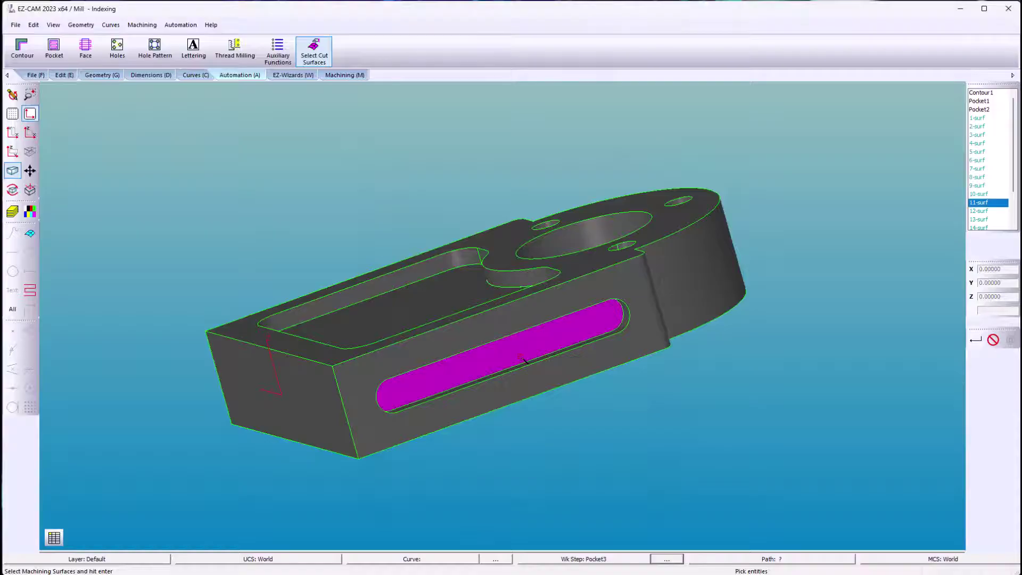
{"action": "key", "text": "Return"}
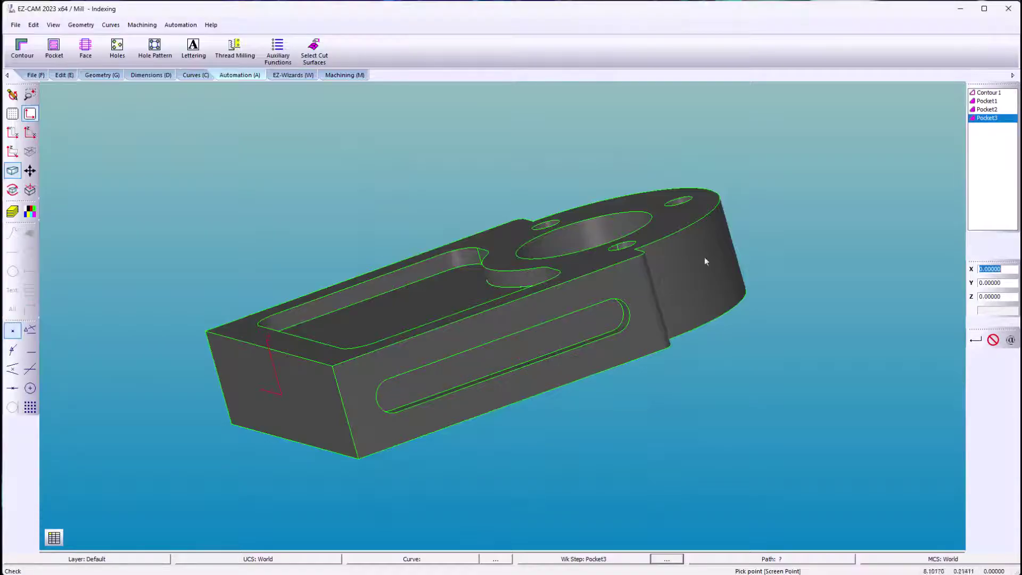
{"action": "double_click", "coordinate": [980, 119]}
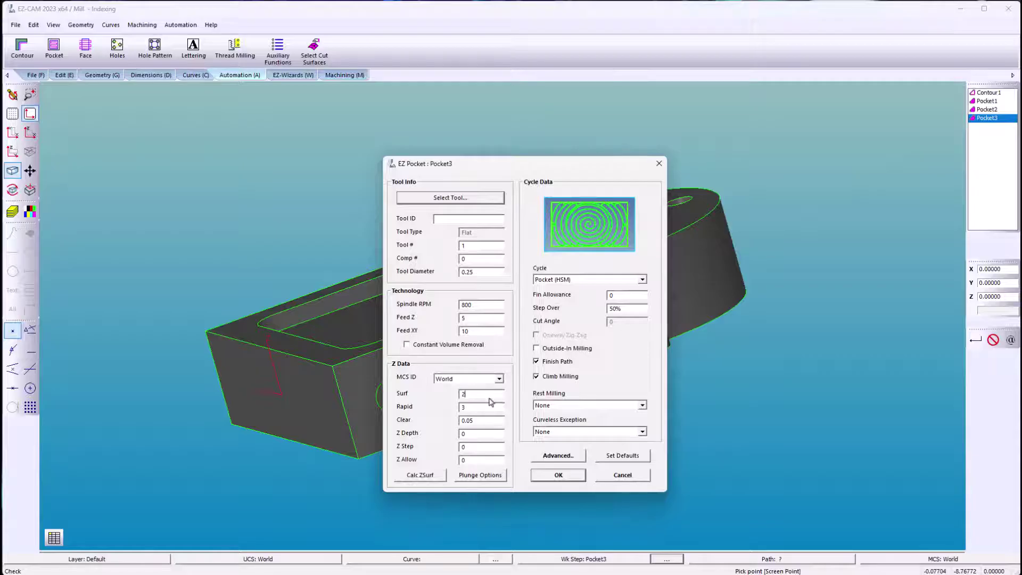
{"action": "left_click", "coordinate": [565, 474]}
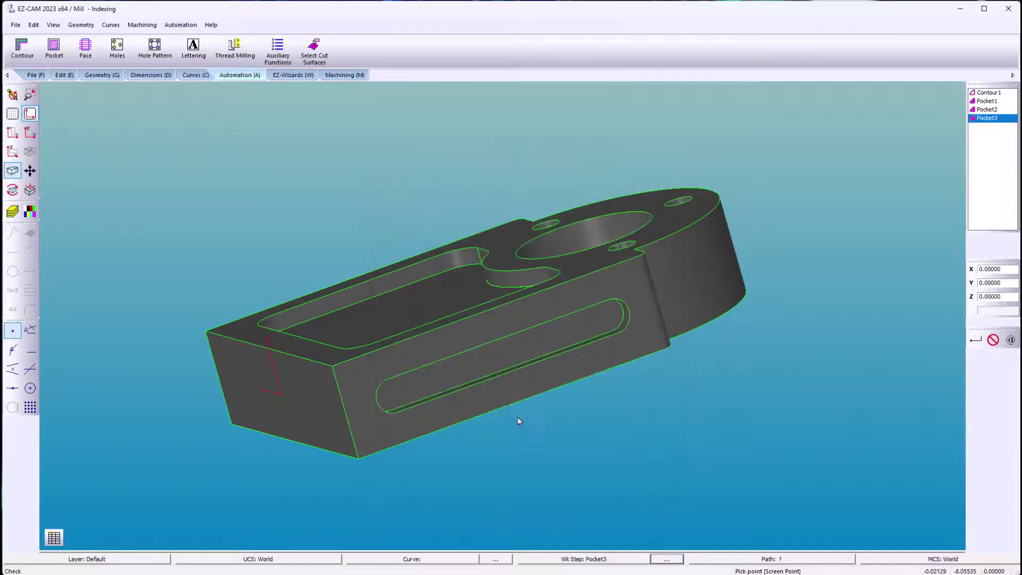
{"action": "left_click", "coordinate": [352, 75]}
{"action": "left_click", "coordinate": [345, 49]}
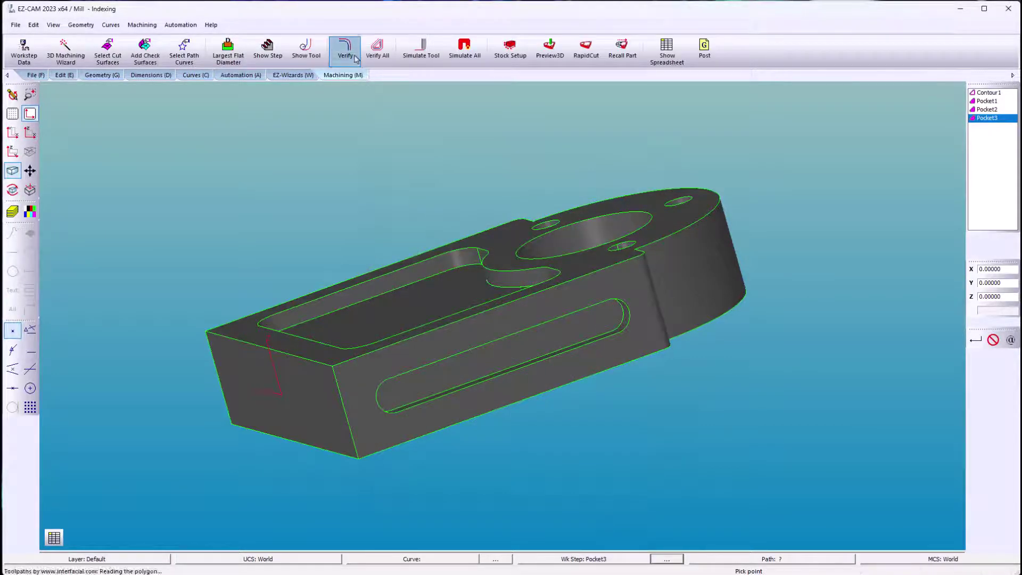
{"action": "middle_click_drag", "start_coordinate": [449, 194], "coordinate": [823, 194]}
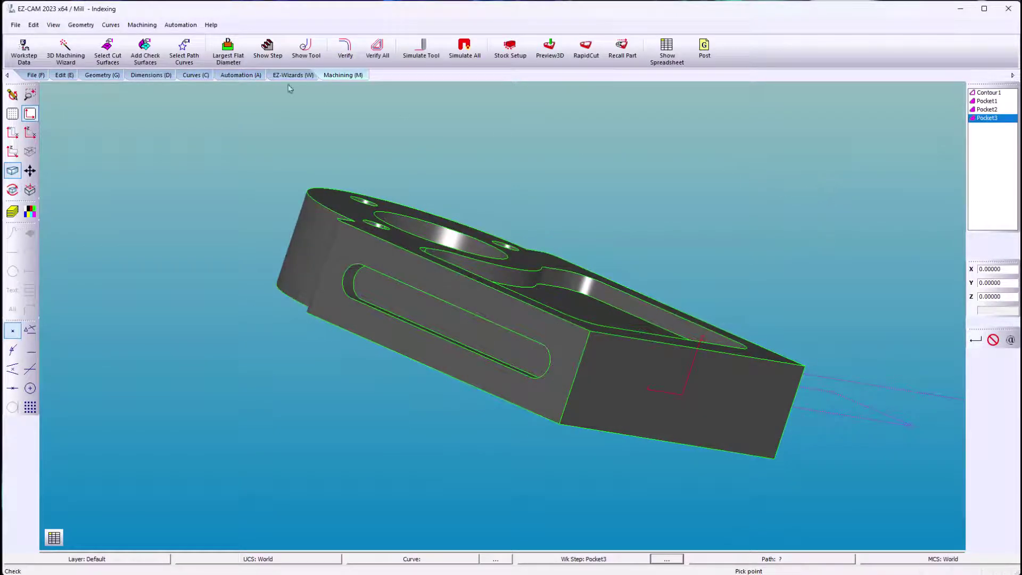
Add Pocket4 on the side slot floor with Surf 2 and confirm its settings
{"action": "left_click", "coordinate": [239, 76]}
{"action": "left_click", "coordinate": [49, 52]}
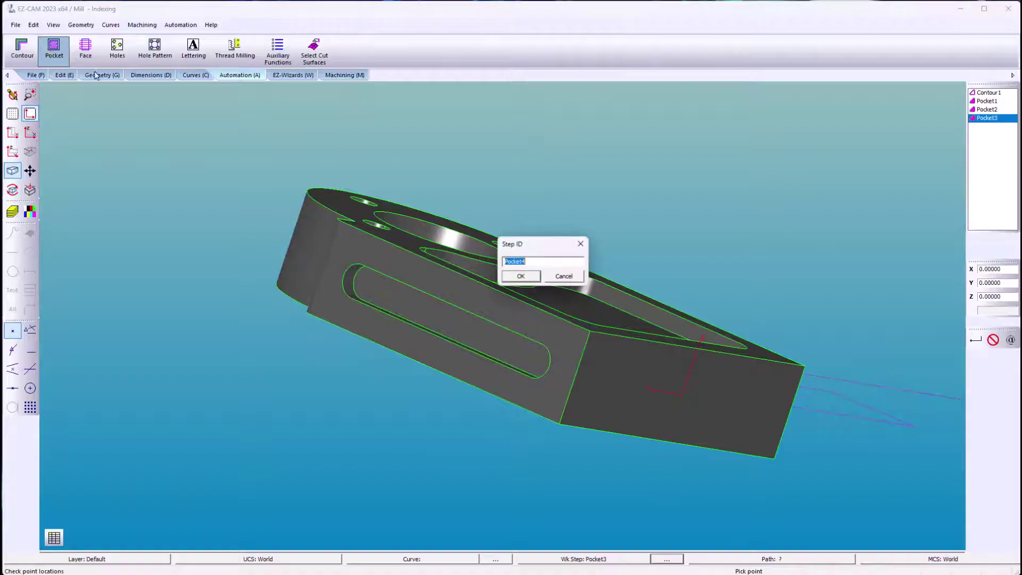
{"action": "left_click", "coordinate": [519, 283]}
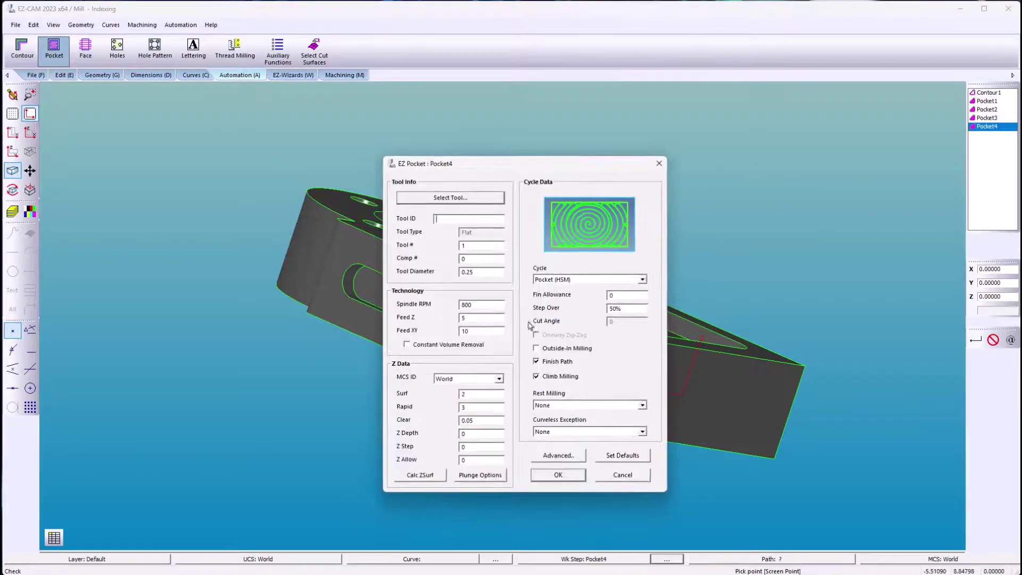
{"action": "left_click", "coordinate": [565, 471]}
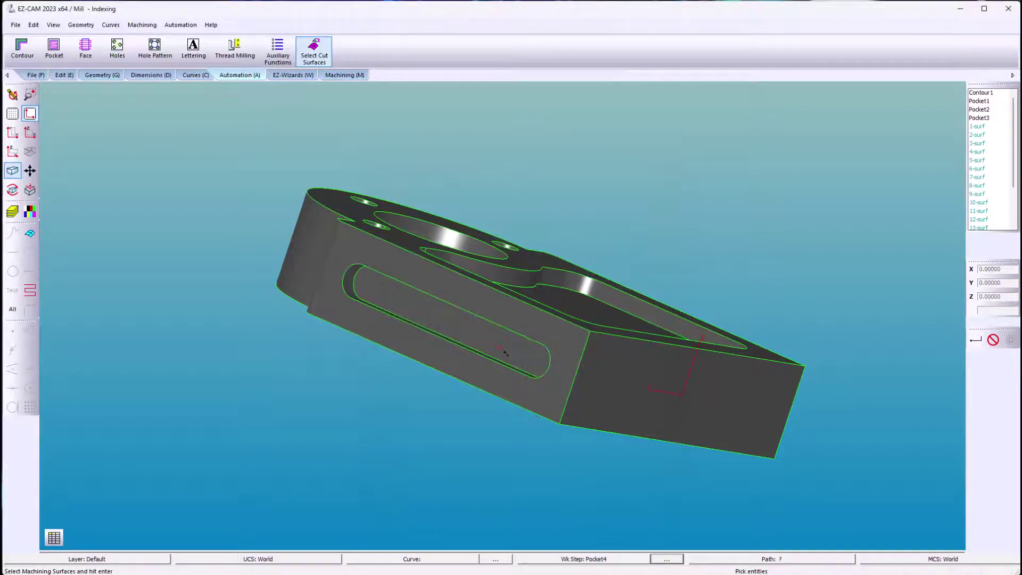
{"action": "left_click", "coordinate": [503, 351]}
{"action": "key", "text": "Return"}
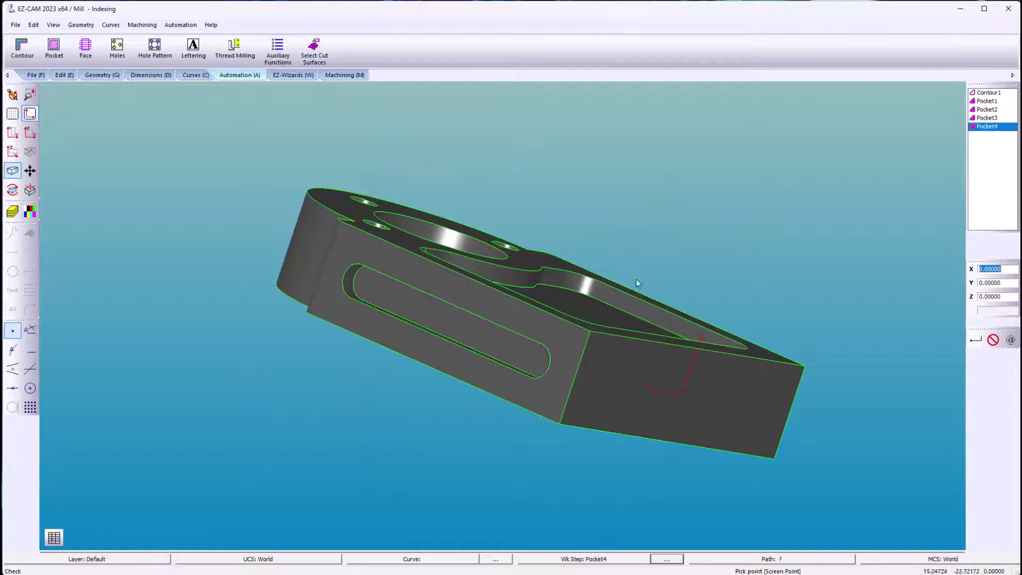
{"action": "double_click", "coordinate": [980, 127]}
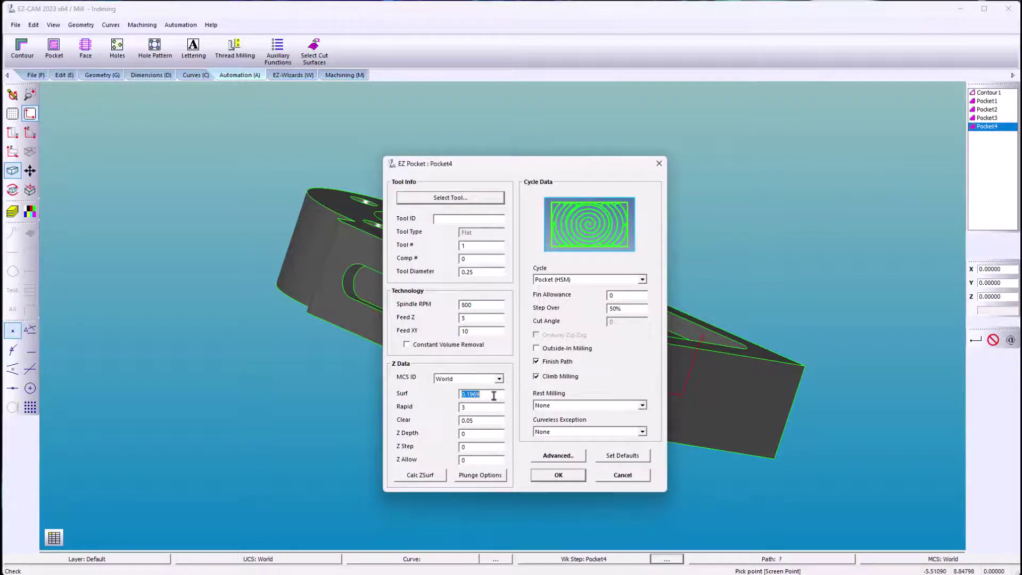
{"action": "left_click", "coordinate": [540, 476]}
{"action": "left_click", "coordinate": [344, 75]}
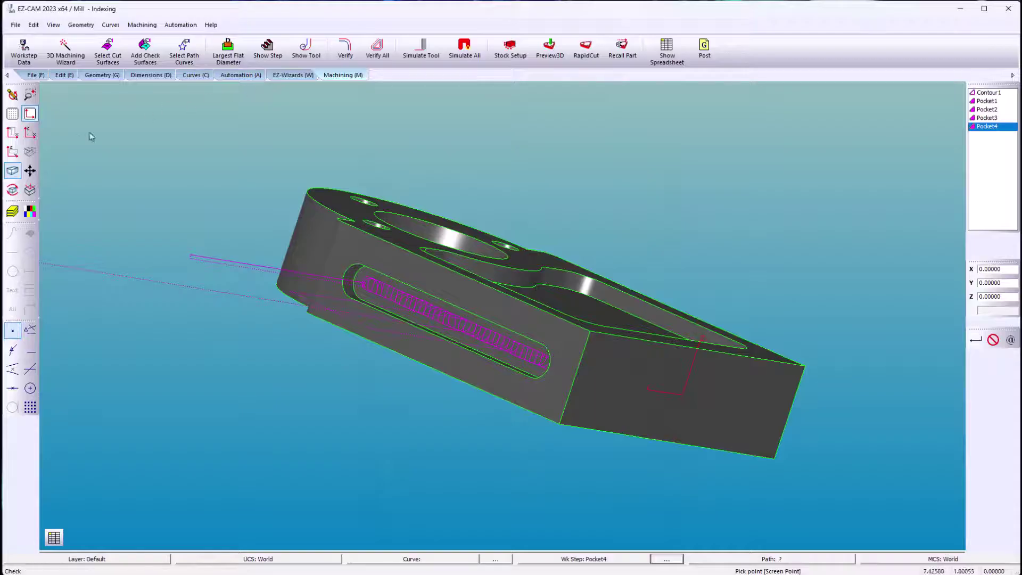
Switch to isometric view, run Preview3D, and orbit to inspect the red-stock pockets
{"action": "left_click", "coordinate": [29, 151]}
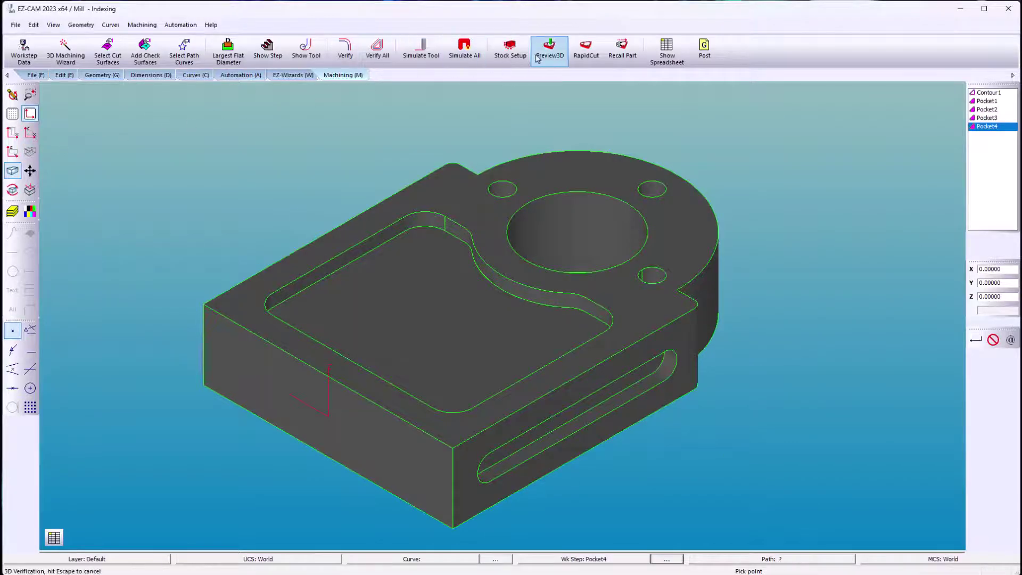
{"action": "left_click", "coordinate": [549, 51]}
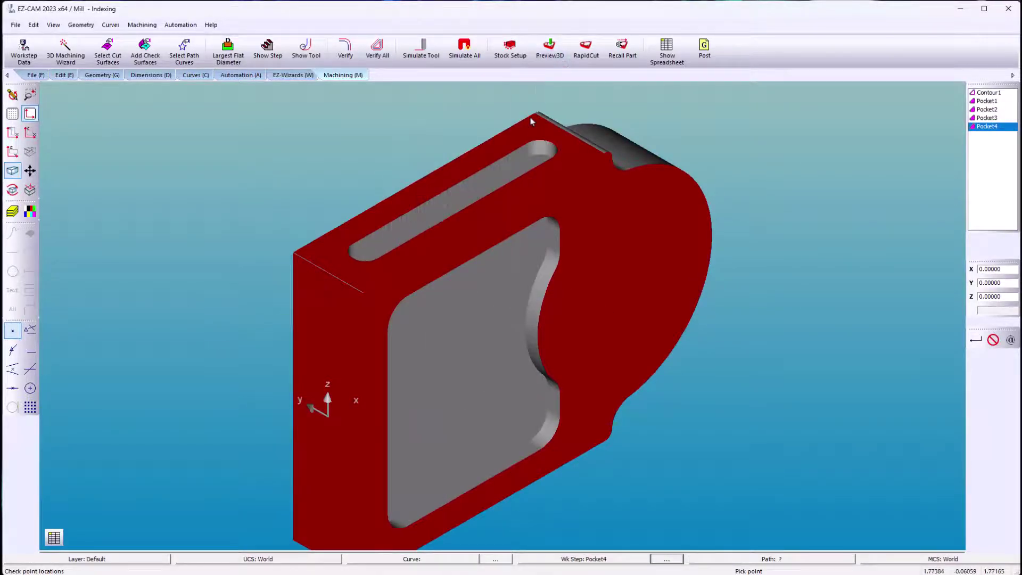
{"action": "mouse_move", "coordinate": [563, 324]}
{"action": "middle_mouse_down"}
{"action": "mouse_move", "coordinate": [338, 149]}
{"action": "mouse_move", "coordinate": [251, 158]}
{"action": "mouse_move", "coordinate": [555, 288]}
{"action": "mouse_move", "coordinate": [816, 356]}
{"action": "mouse_move", "coordinate": [757, 372]}
{"action": "mouse_move", "coordinate": [429, 277]}
{"action": "mouse_move", "coordinate": [421, 182]}
{"action": "mouse_move", "coordinate": [406, 151]}
{"action": "middle_mouse_up"}
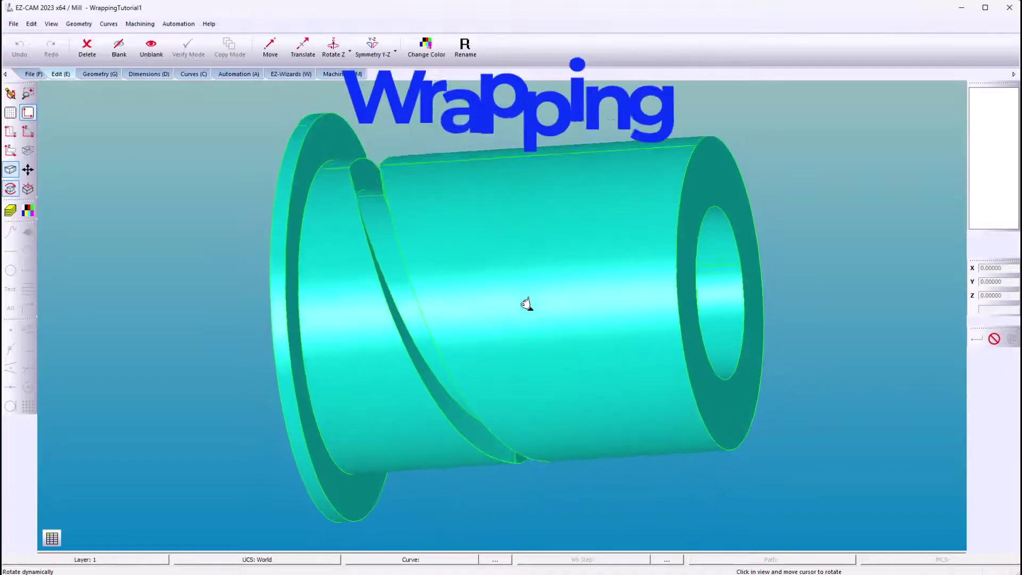
Make Face Curve Crv1 from the cylinder's main outer surface using Verify Mode
{"action": "middle_click_drag", "start_coordinate": [526, 303], "coordinate": [588, 447]}
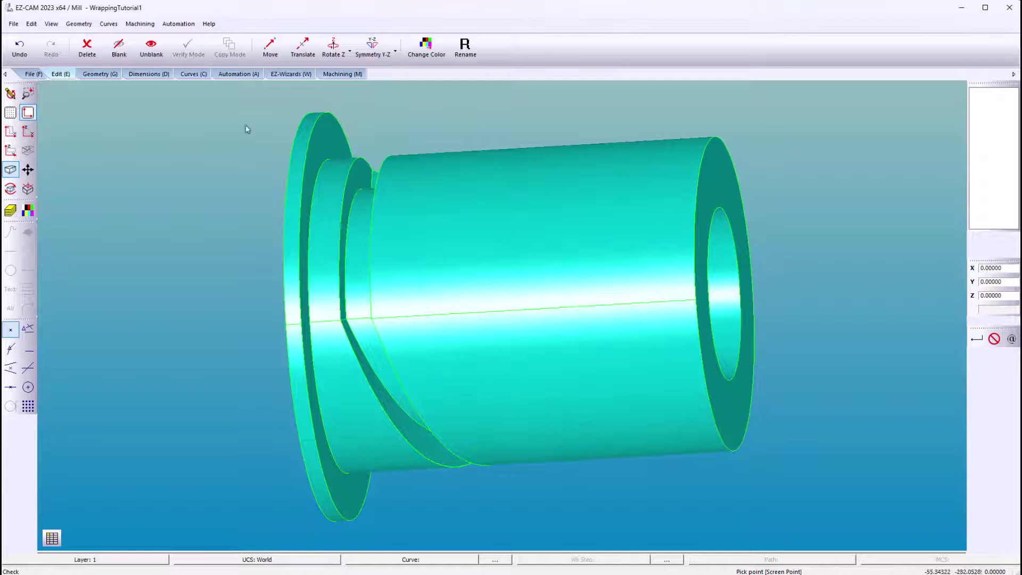
{"action": "left_click", "coordinate": [193, 73]}
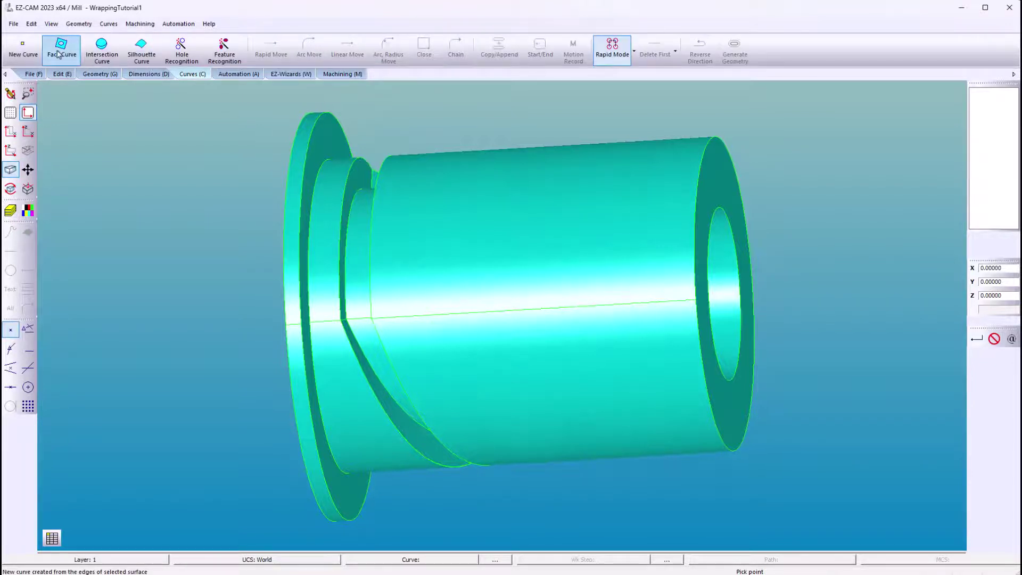
{"action": "left_click", "coordinate": [59, 54]}
{"action": "key", "text": "Return"}
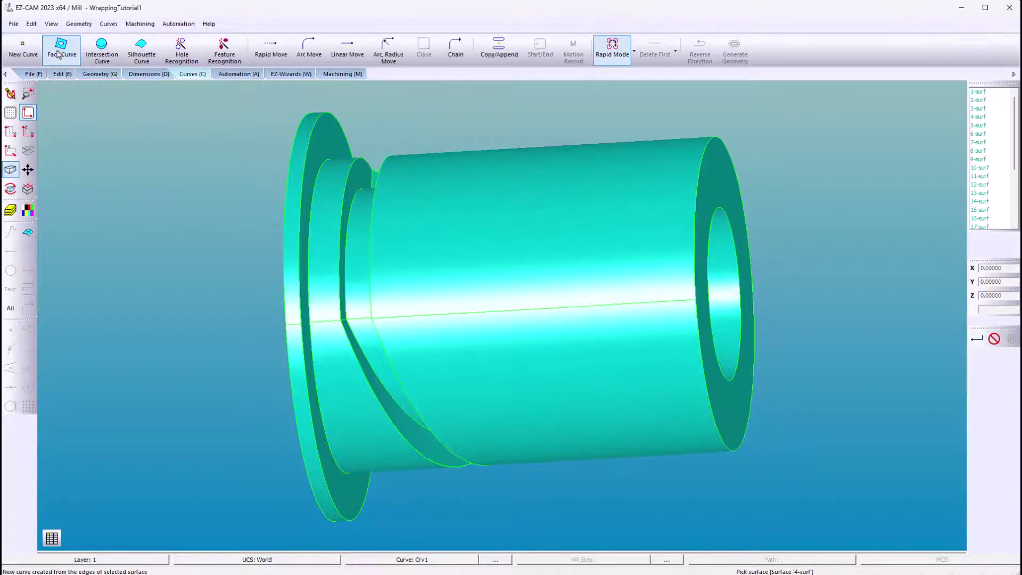
{"action": "left_click", "coordinate": [69, 74]}
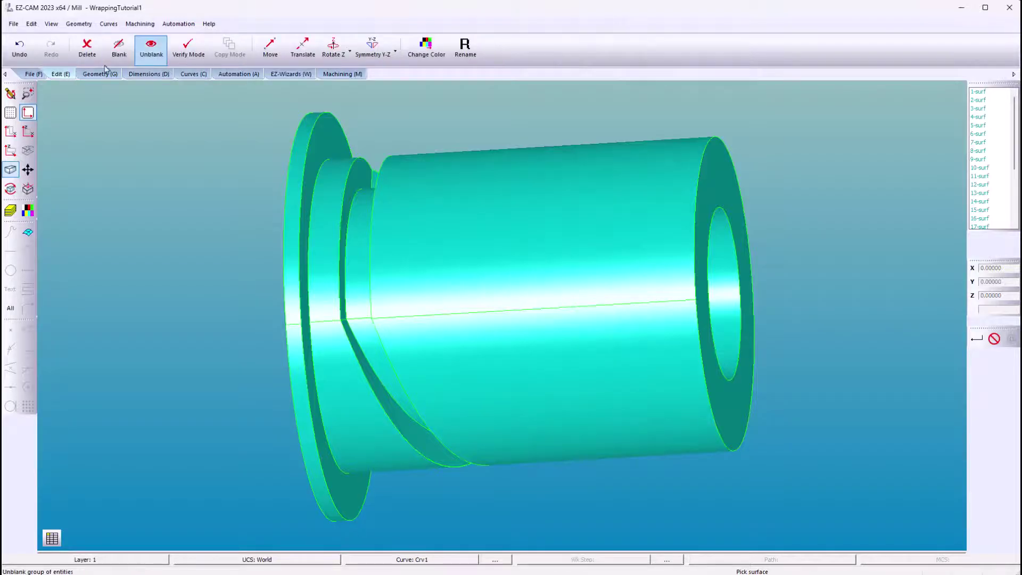
{"action": "left_click", "coordinate": [190, 52]}
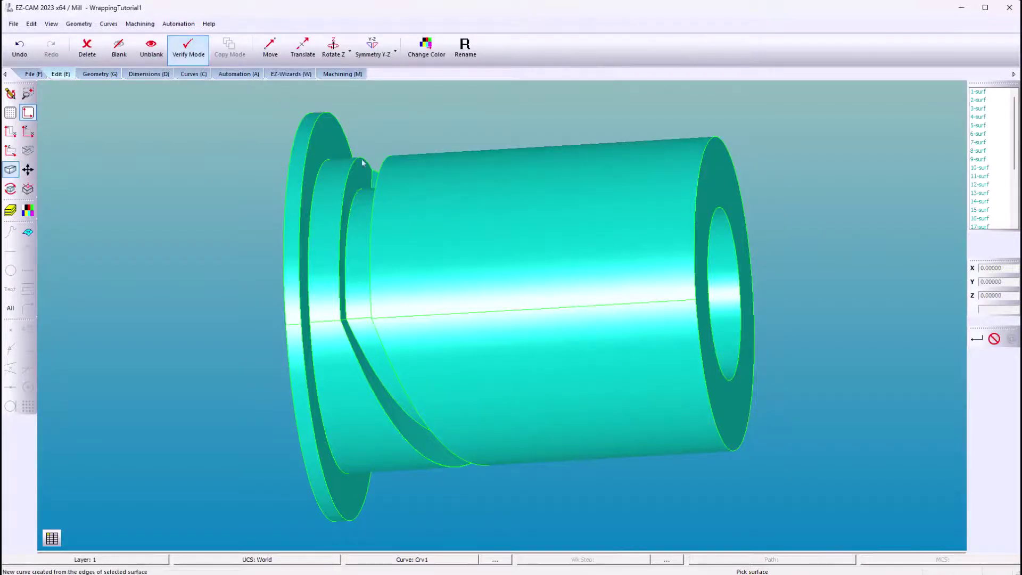
{"action": "left_click", "coordinate": [487, 243]}
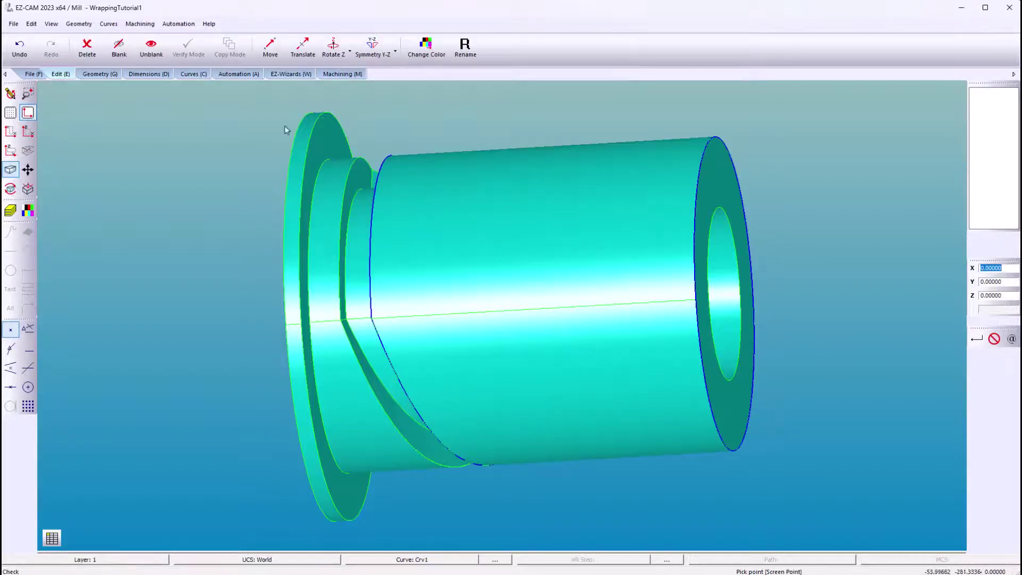
Create Contour1 with Wrap set to Around X Axis and finish selecting cut surfaces
{"action": "left_click", "coordinate": [238, 74]}
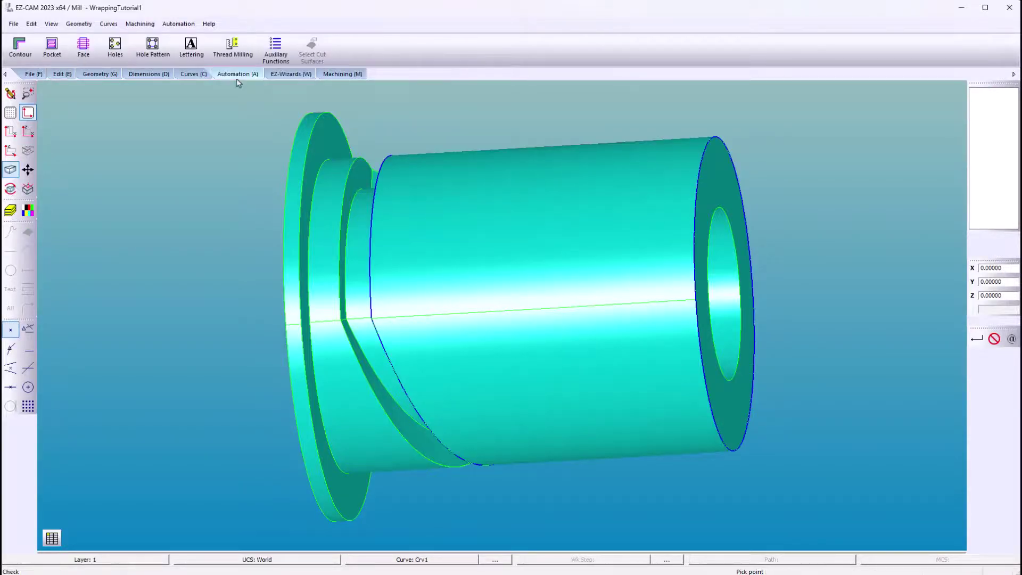
{"action": "left_click", "coordinate": [24, 53]}
{"action": "key", "text": "Return"}
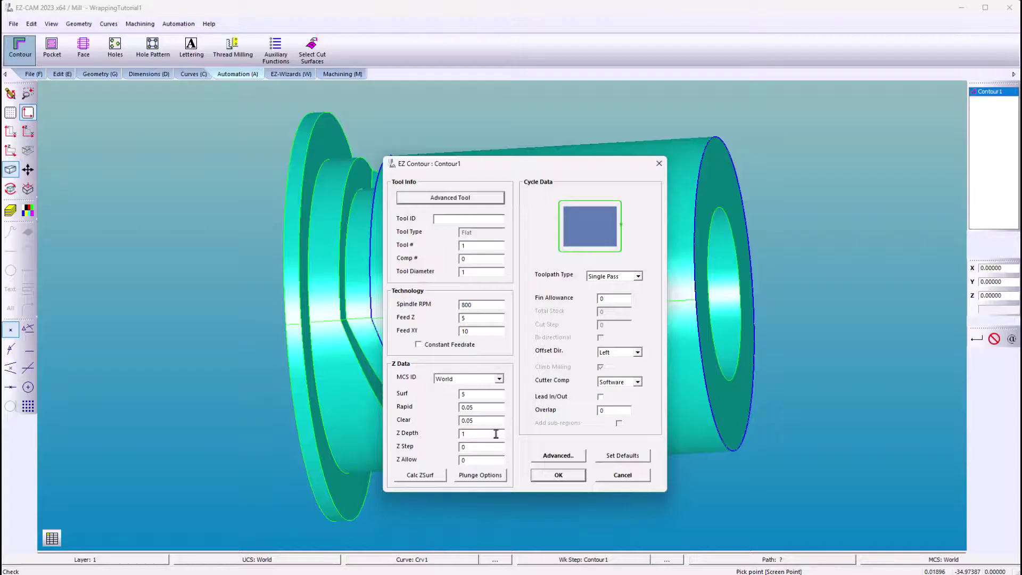
{"action": "left_click", "coordinate": [558, 456]}
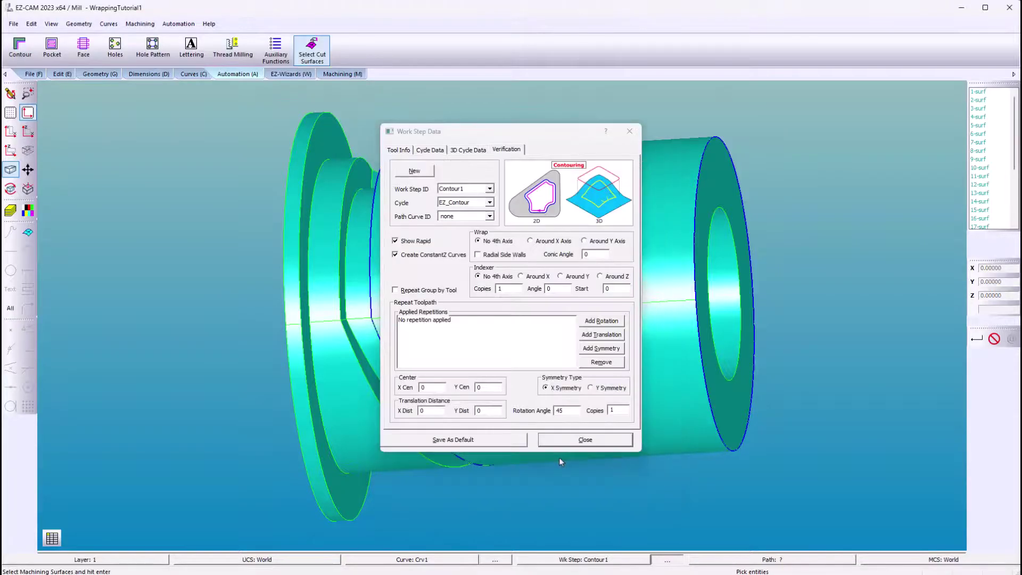
{"action": "left_click", "coordinate": [535, 244]}
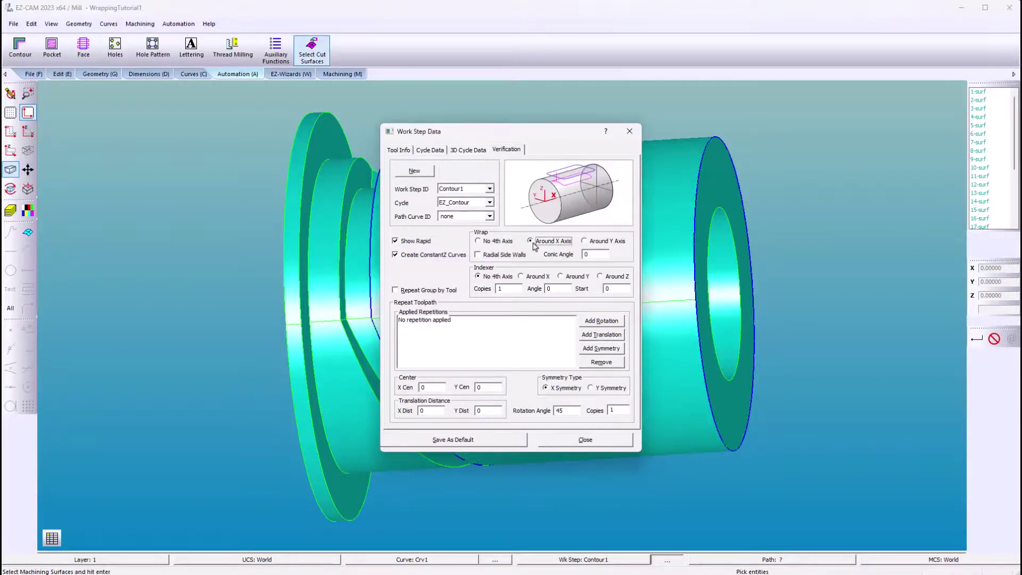
{"action": "left_click", "coordinate": [583, 440]}
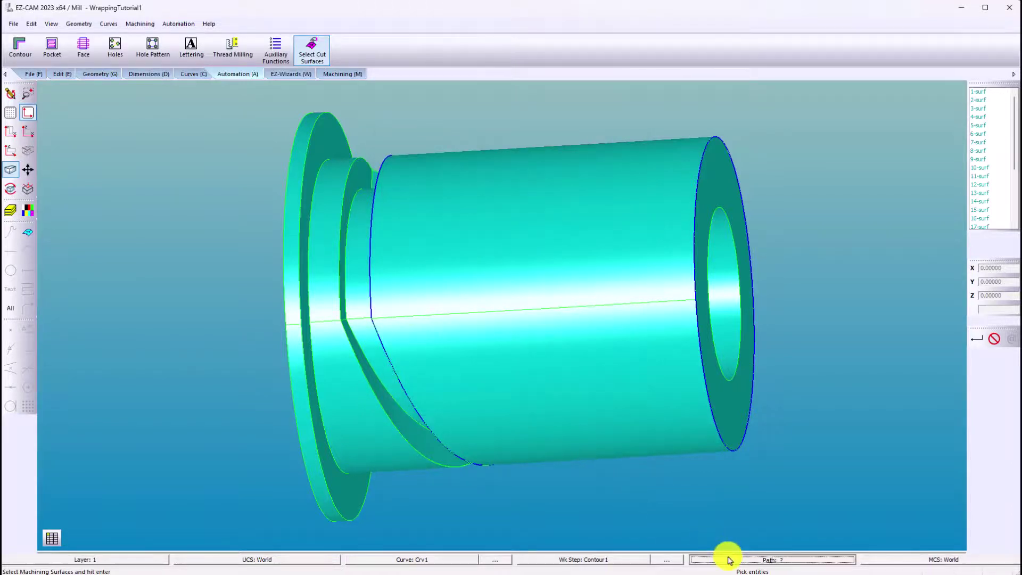
{"action": "key", "text": "Return"}
Use Crv1 as Contour1's path, verify the wrapped toolpath, and orbit to inspect both cylinder ends
{"action": "left_click", "coordinate": [559, 409]}
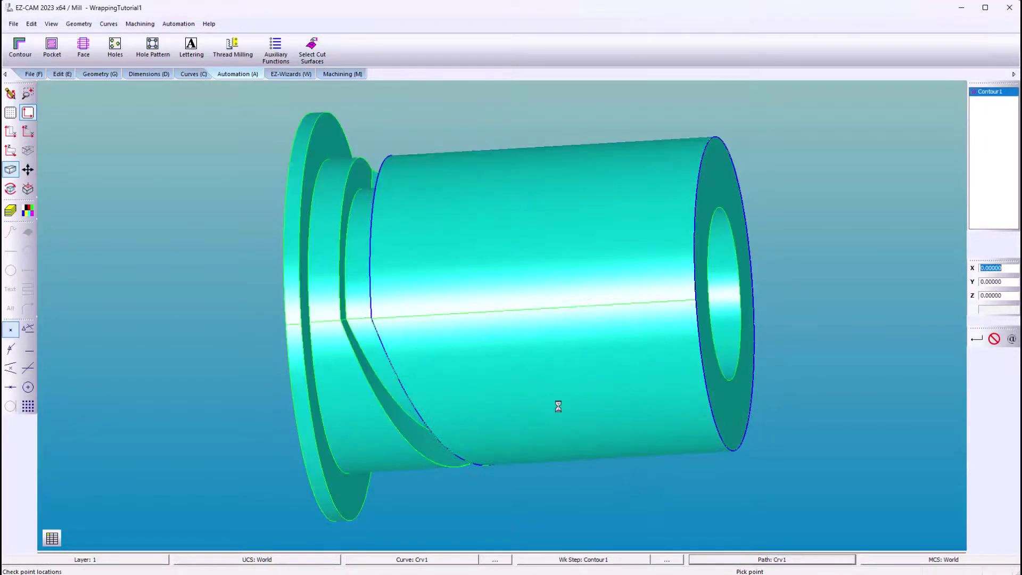
{"action": "left_click", "coordinate": [355, 74]}
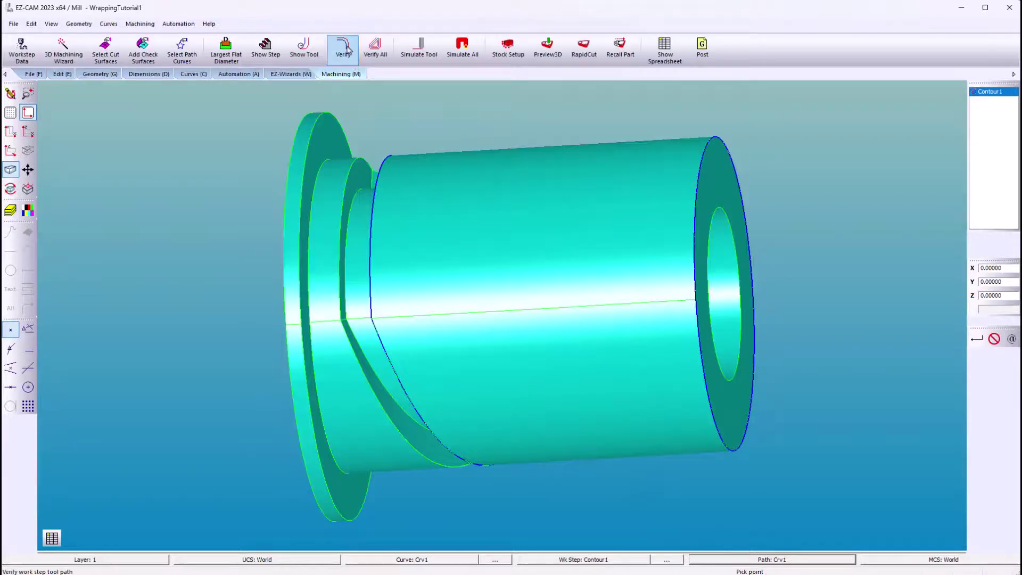
{"action": "left_click", "coordinate": [345, 49]}
{"action": "middle_click_drag", "start_coordinate": [563, 162], "coordinate": [171, 189]}
{"action": "middle_click_drag", "start_coordinate": [532, 322], "coordinate": [944, 381]}
{"action": "middle_click_drag", "start_coordinate": [477, 247], "coordinate": [675, 273]}
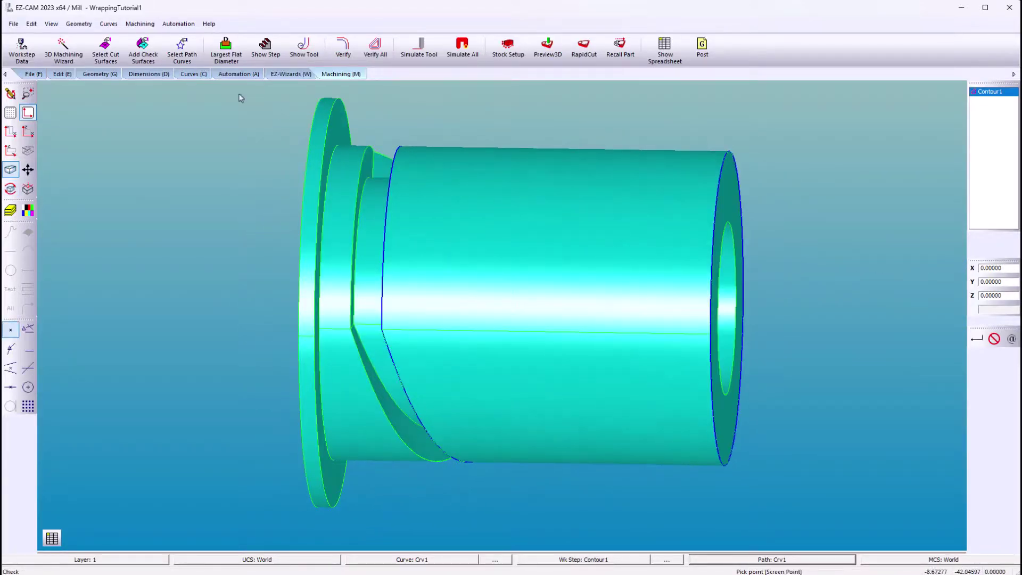
{"action": "left_click", "coordinate": [193, 73]}
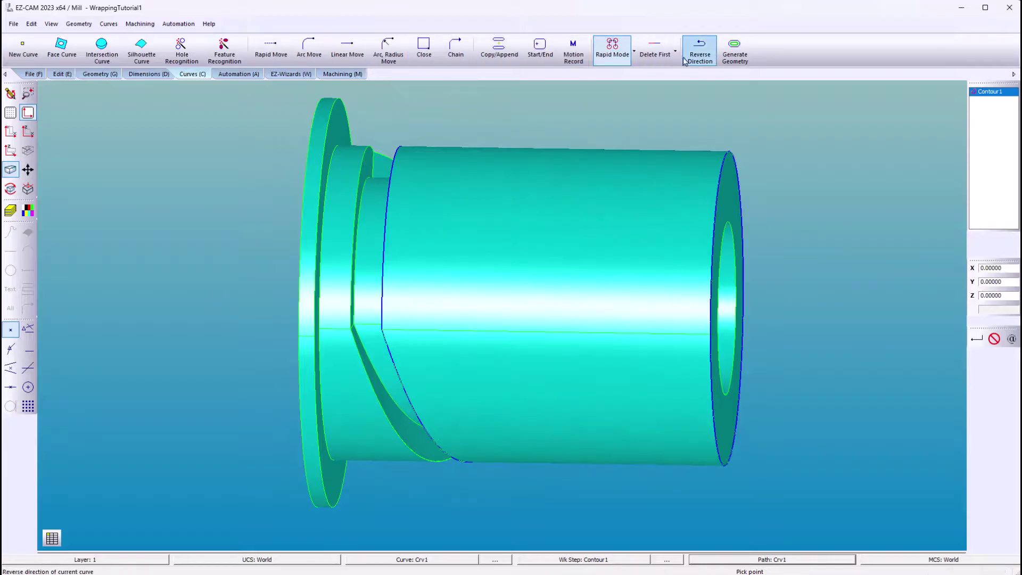
Orbit to view Contour1's toolpath from the opposite end, then launch Preview3D of the wrapped cut
{"action": "left_click", "coordinate": [360, 77]}
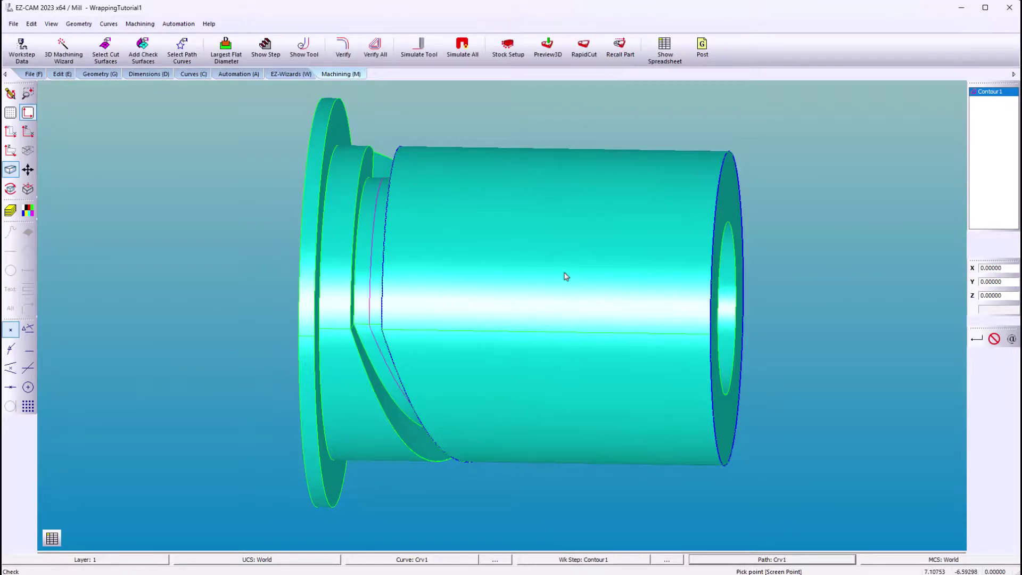
{"action": "middle_click_drag", "start_coordinate": [566, 276], "coordinate": [209, 297]}
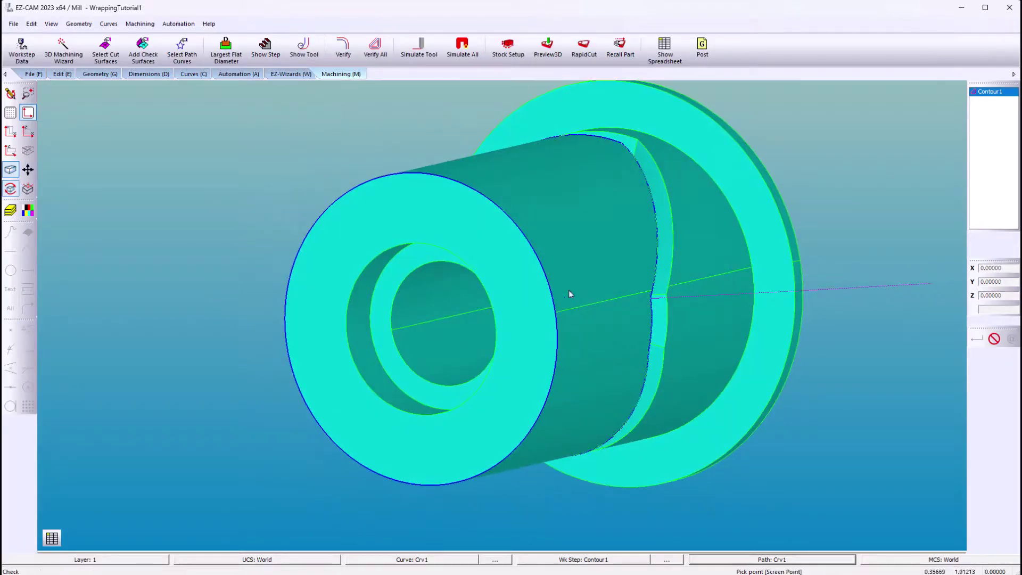
{"action": "middle_click_drag", "start_coordinate": [570, 294], "coordinate": [903, 246]}
{"action": "left_click", "coordinate": [548, 47]}
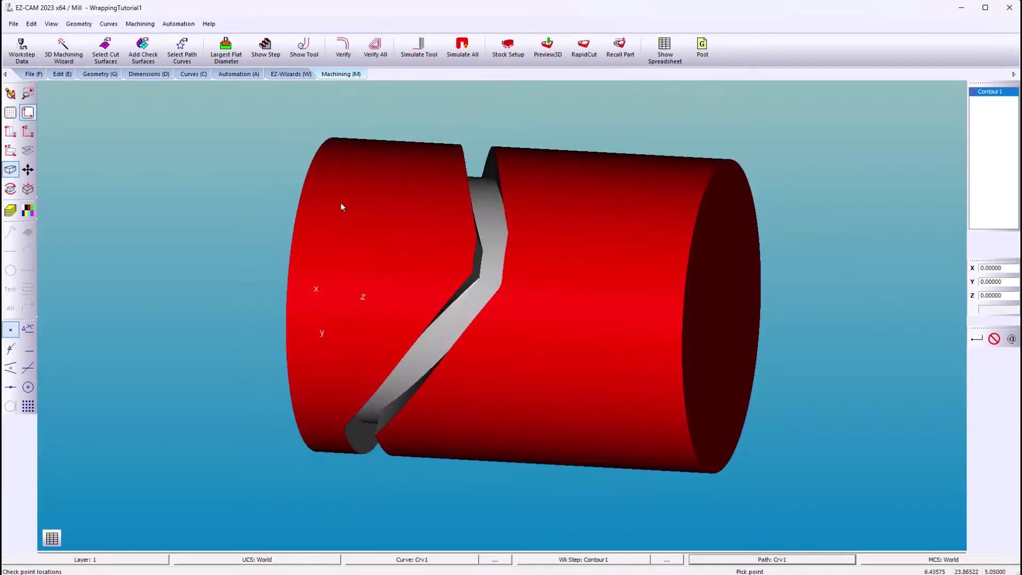
Rotate the red stock preview to inspect the diagonal groove from the right end
{"action": "middle_click_drag", "start_coordinate": [342, 206], "coordinate": [561, 182]}
{"action": "left_click_drag", "start_coordinate": [365, 103], "coordinate": [353, 135]}
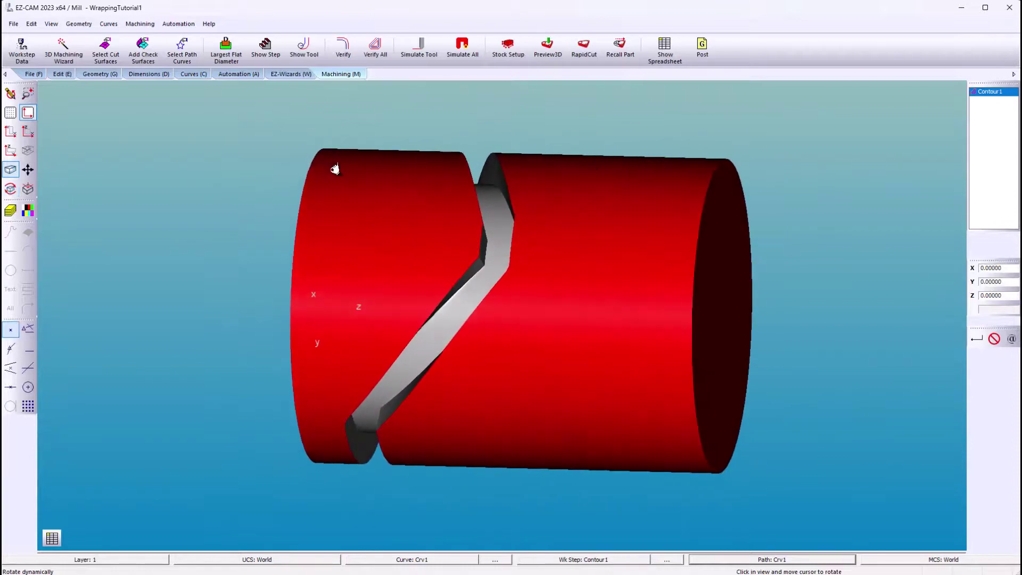